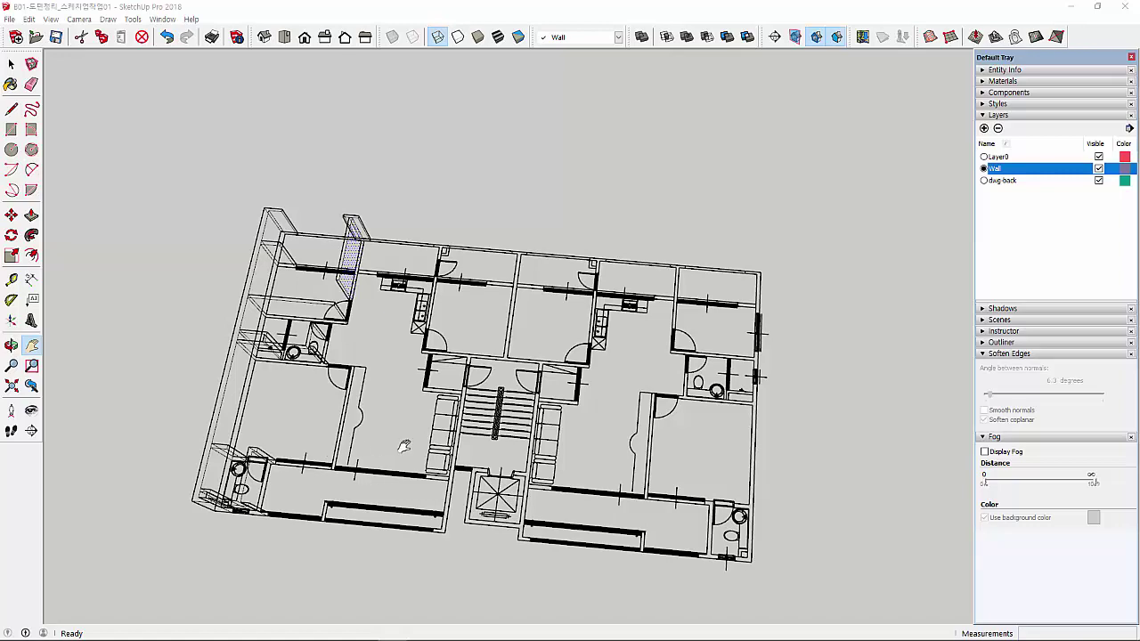
Switch to the Shaded face style, then zoom in on the plan's upper-left corner
left_click_drag(405, 445, 361, 365)
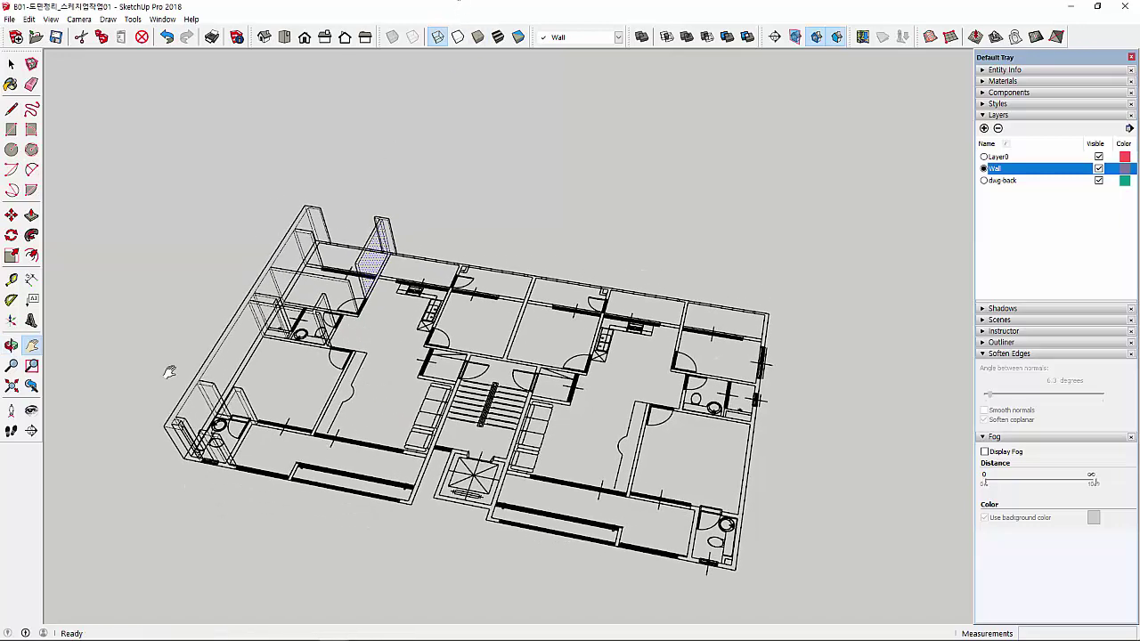
left_click(497, 37)
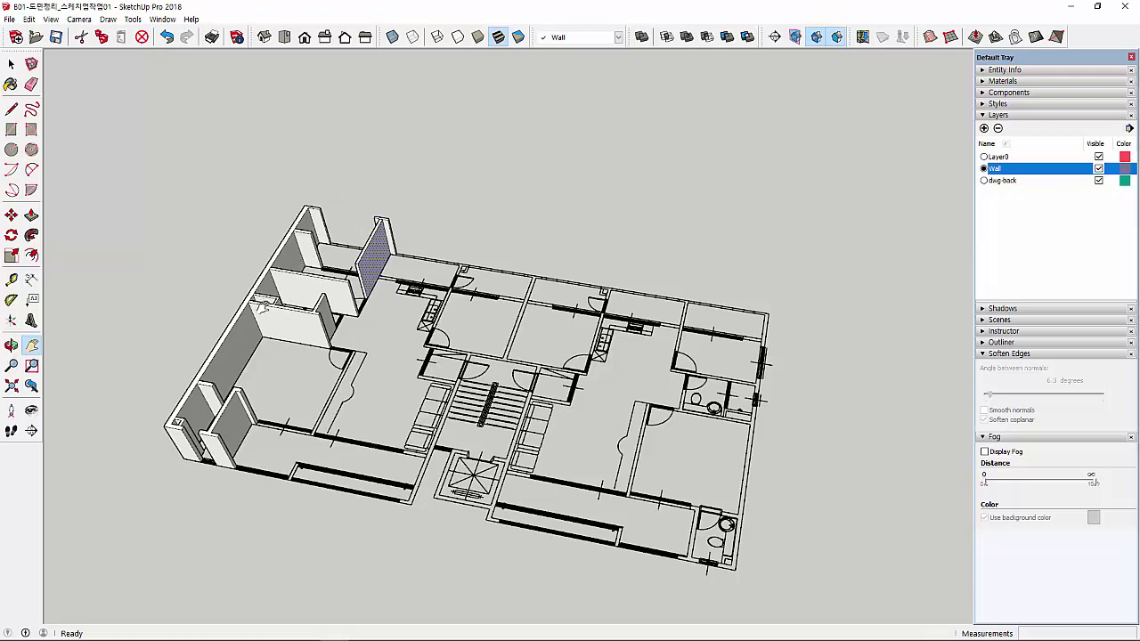
middle_click_drag(314, 284, 338, 294)
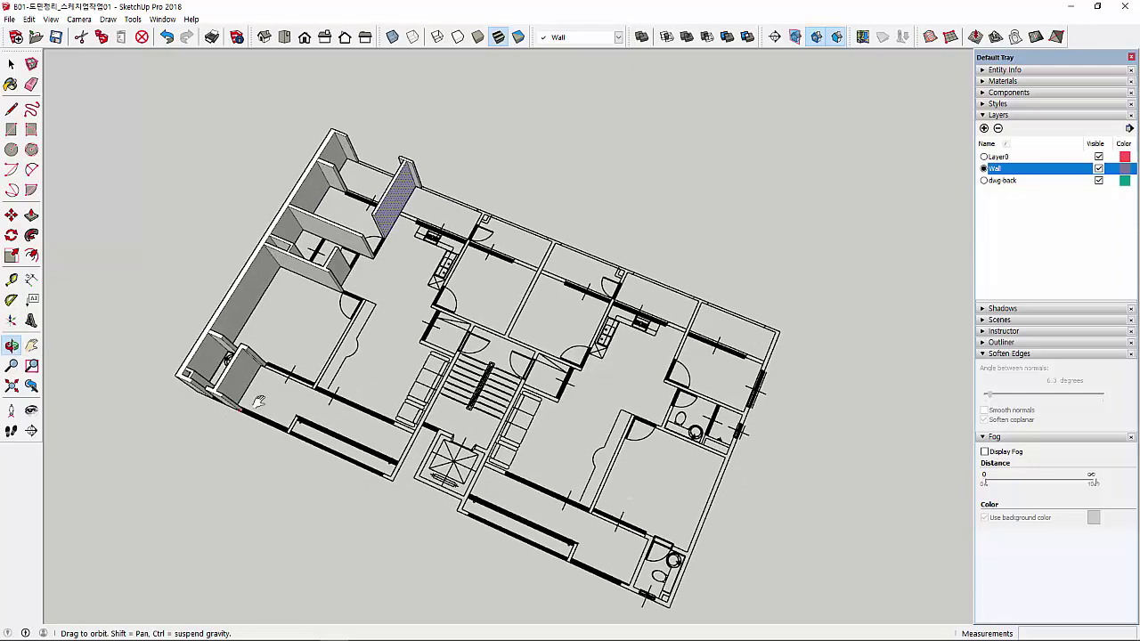
scroll(343, 298, "up", 2)
scroll(350, 304, "up", 2)
scroll(349, 304, "up", 2)
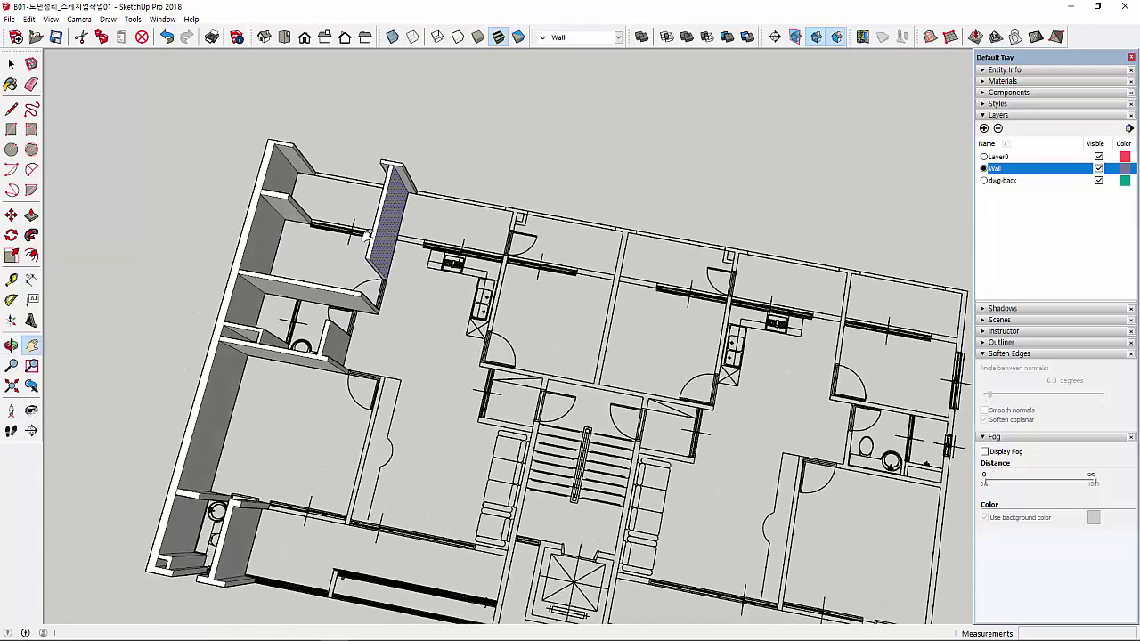
scroll(360, 285, "up", 2)
mouse_move(370, 267)
middle_mouse_down("shift")
mouse_move(389, 236)
mouse_move(453, 277)
middle_mouse_up("shift")
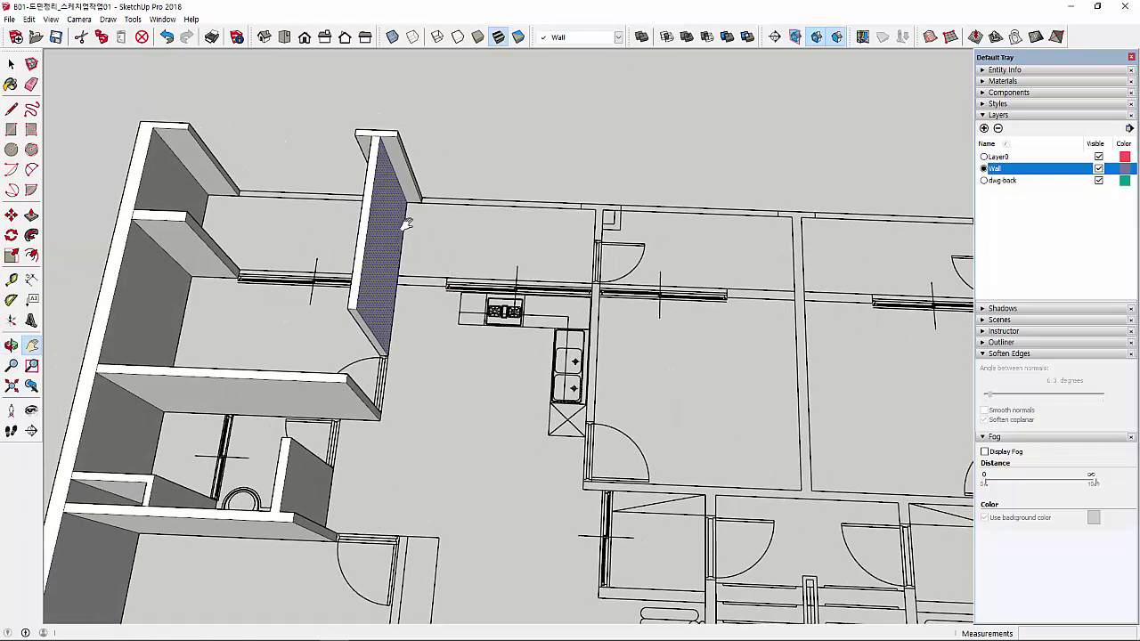
Trace the wall piece above the kitchen as rectangles: 650×100, 250×100, 290×100 mm and the left side
key("r")
mouse_move(452, 229)
middle_mouse_down()
mouse_move(554, 254)
mouse_move(529, 313)
middle_mouse_up()
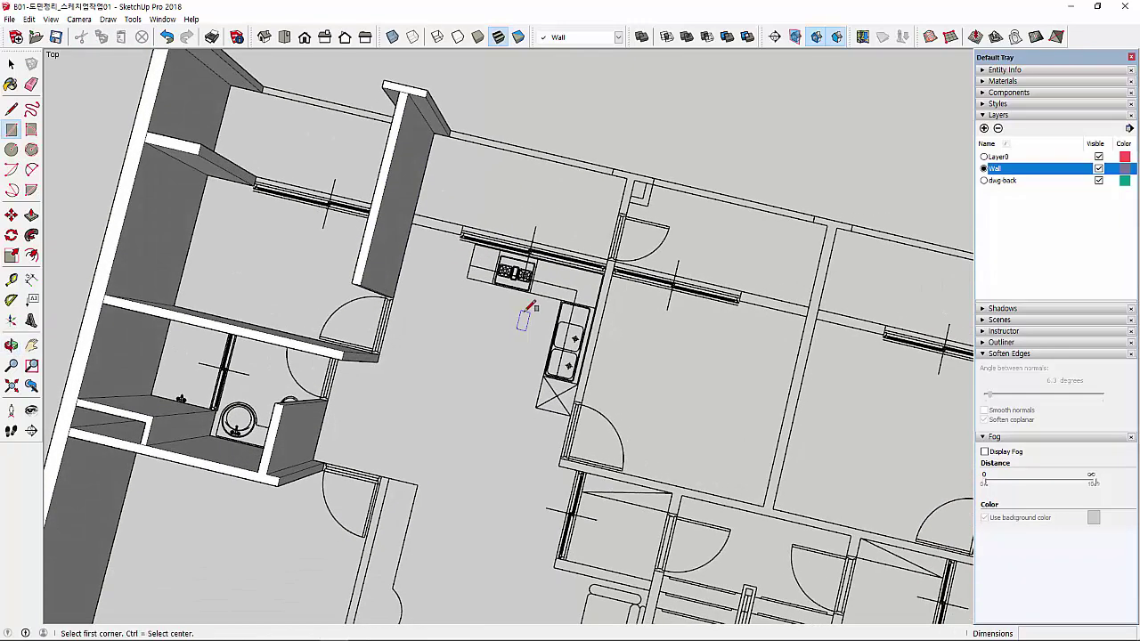
scroll(639, 176, "up", 3)
scroll(630, 160, "up", 2)
left_click(685, 174)
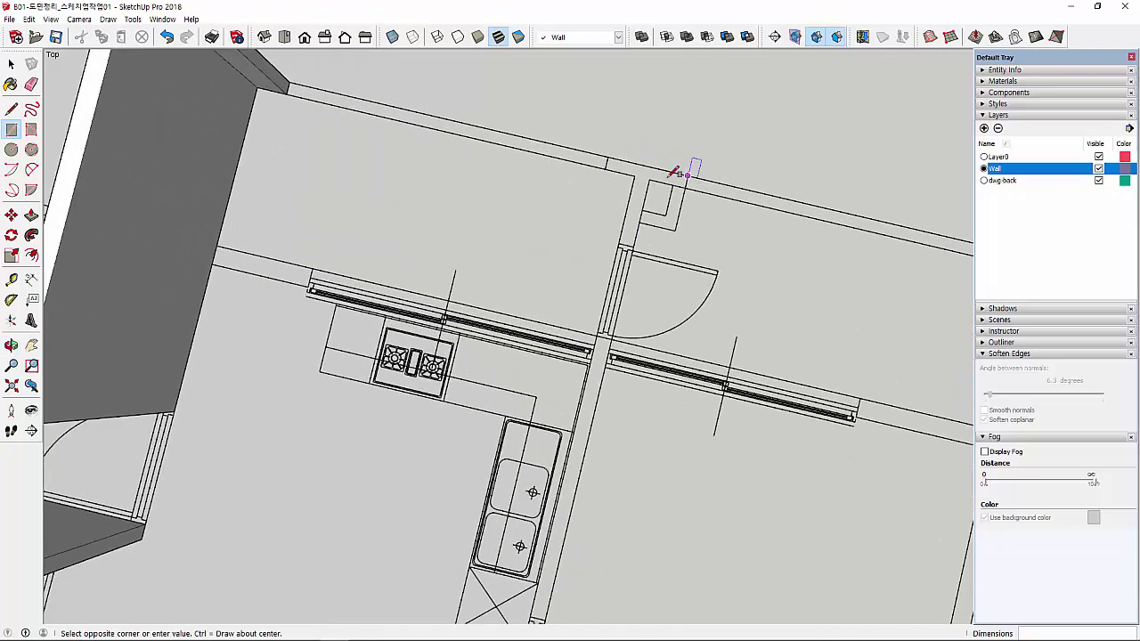
left_click(614, 167)
left_click(686, 186)
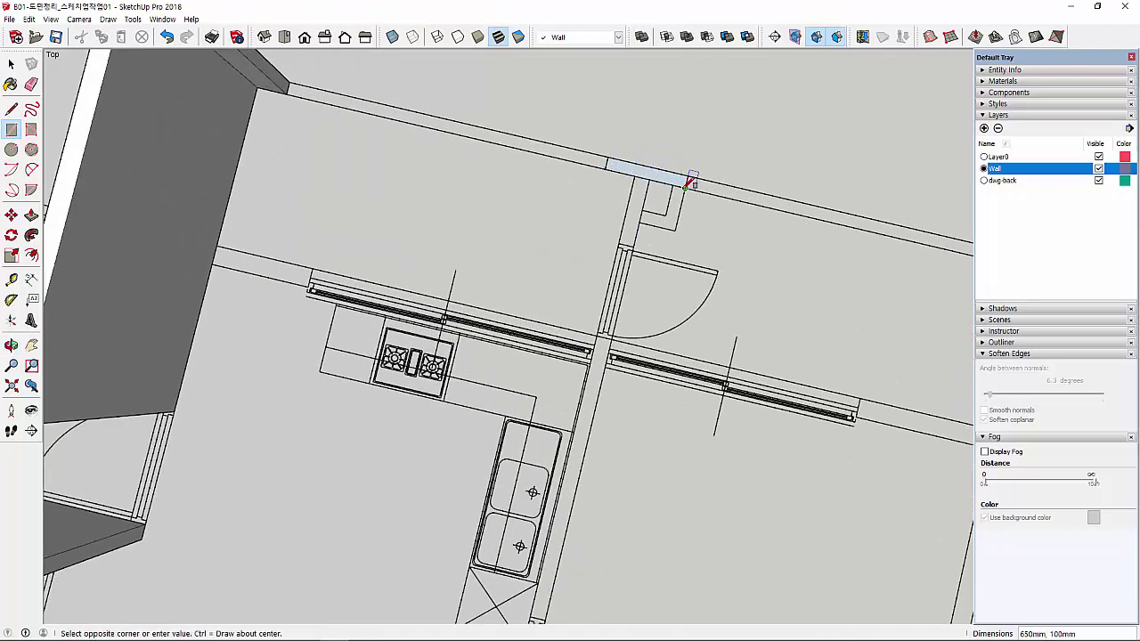
left_click(670, 213)
left_click(675, 228)
left_click(641, 215)
left_click(651, 179)
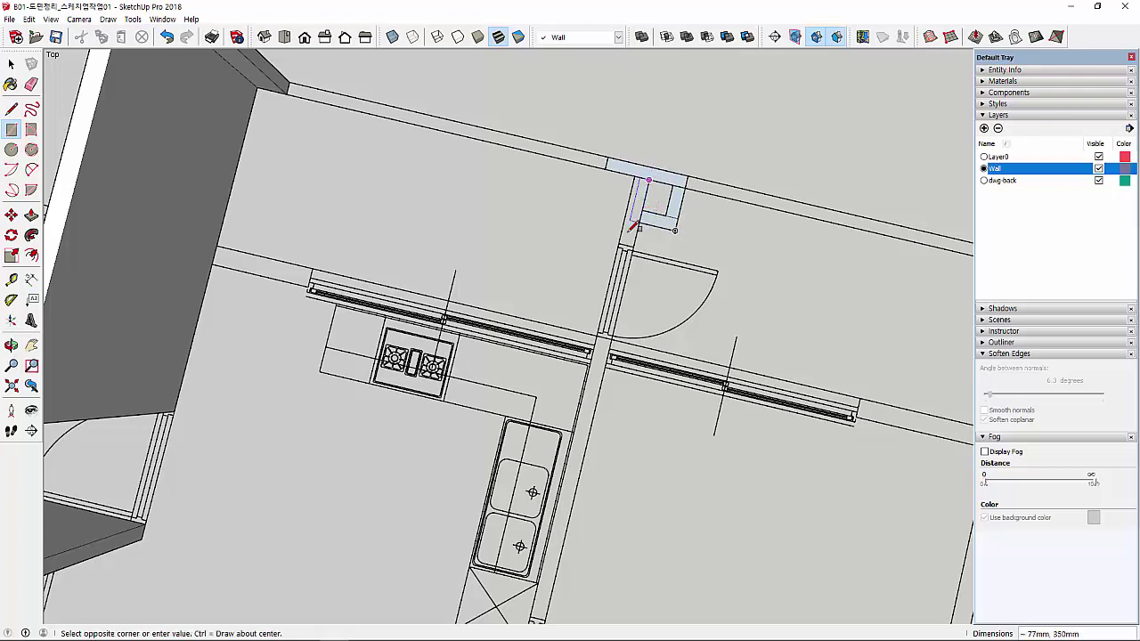
left_click(623, 239)
Delete the small inner face, then select the left and top wall strips
scroll(683, 205, "up", 1)
key("space")
left_click(650, 208)
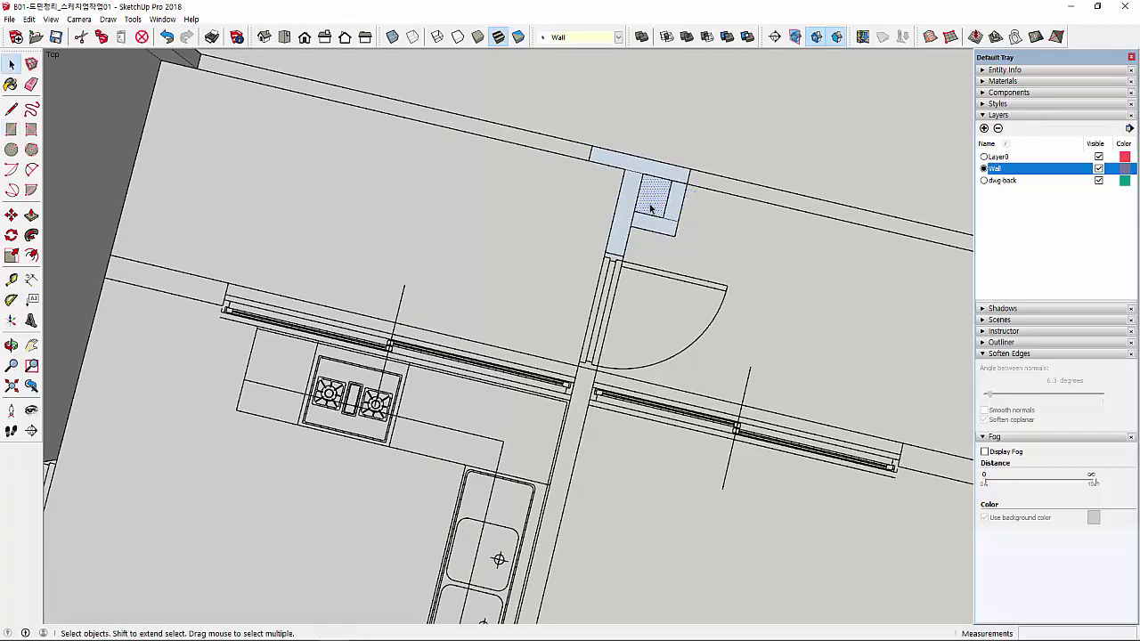
key("Delete")
key("e")
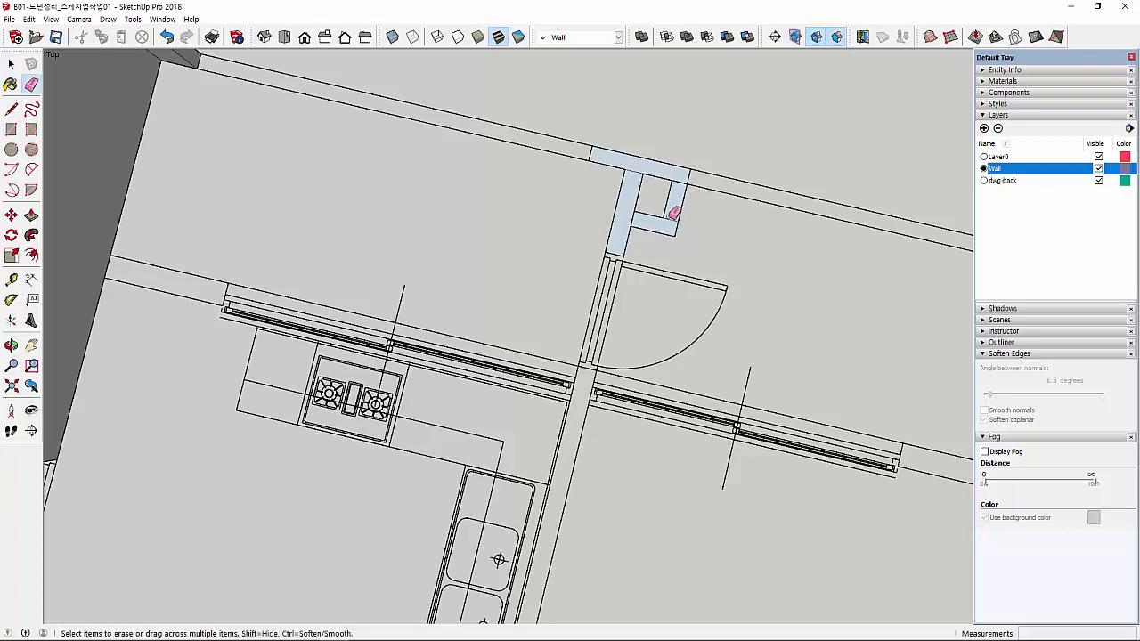
scroll(657, 220, "down", 1)
key("space")
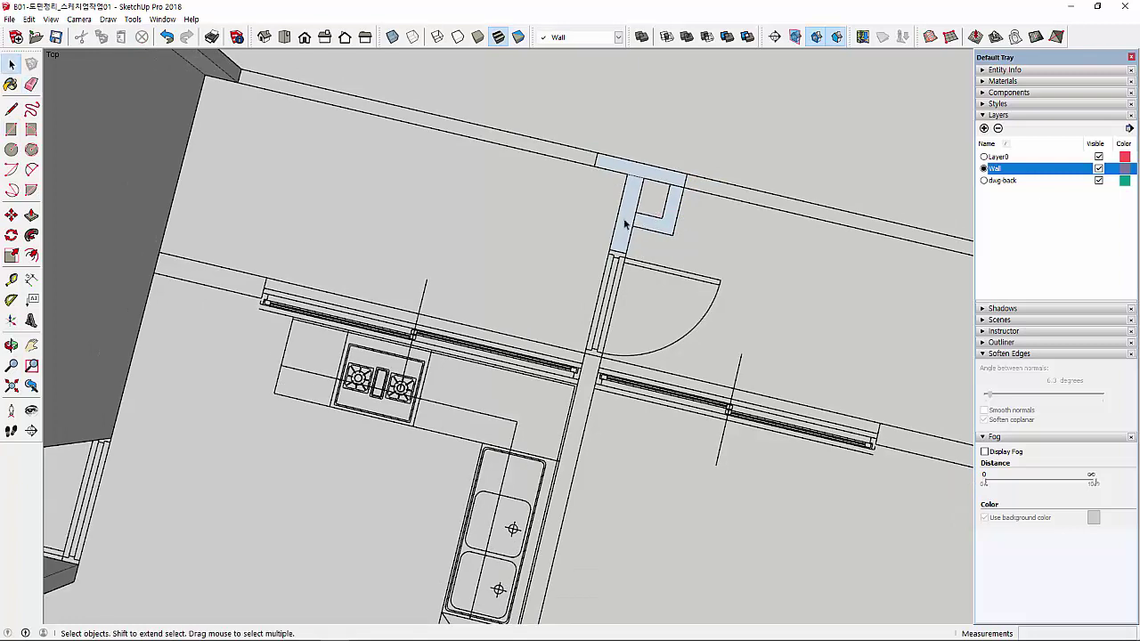
left_click(623, 224)
scroll(626, 189, "down", 1)
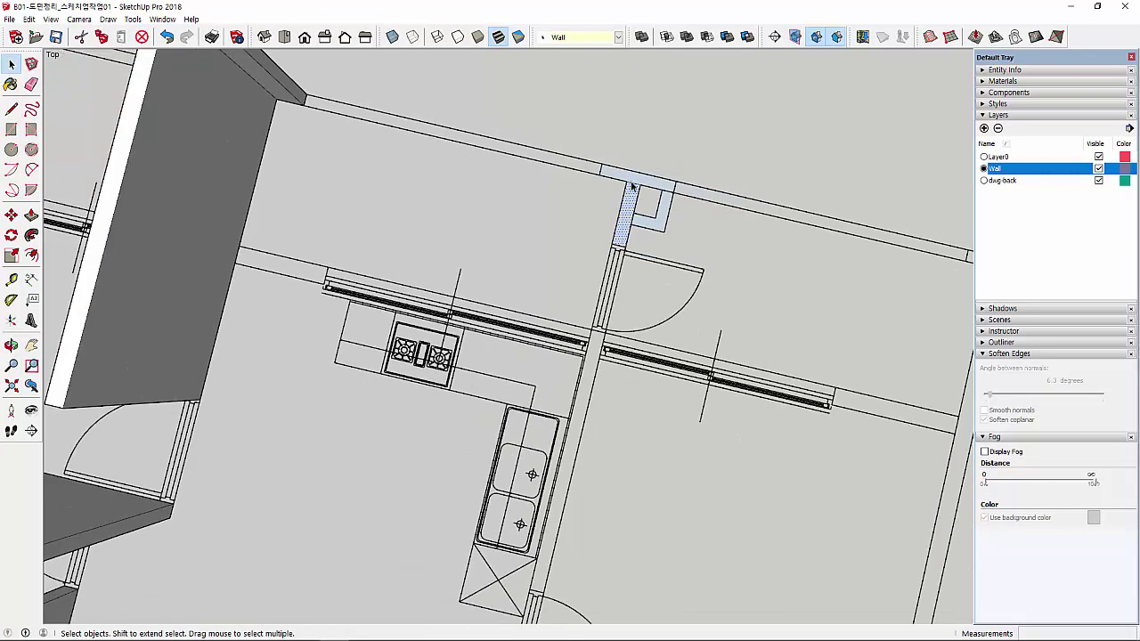
left_click(634, 184, "shift")
scroll(634, 185, "down", 1)
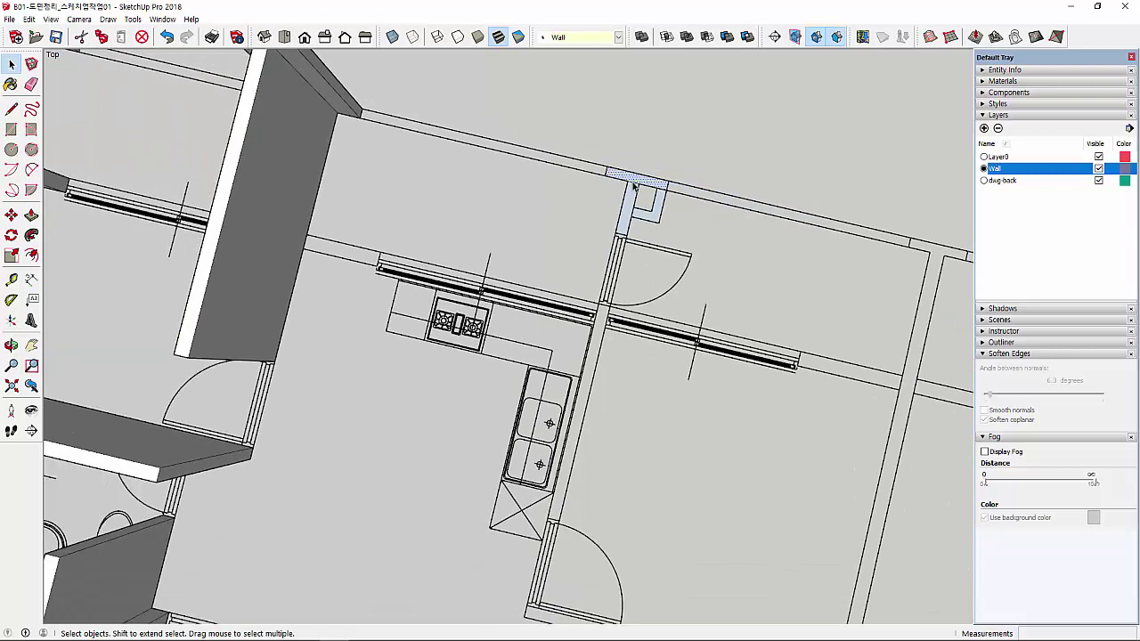
Push/pull the wall strips and the small remaining face up to 2000 mm
key("p")
left_click_drag(634, 185, 255, 152)
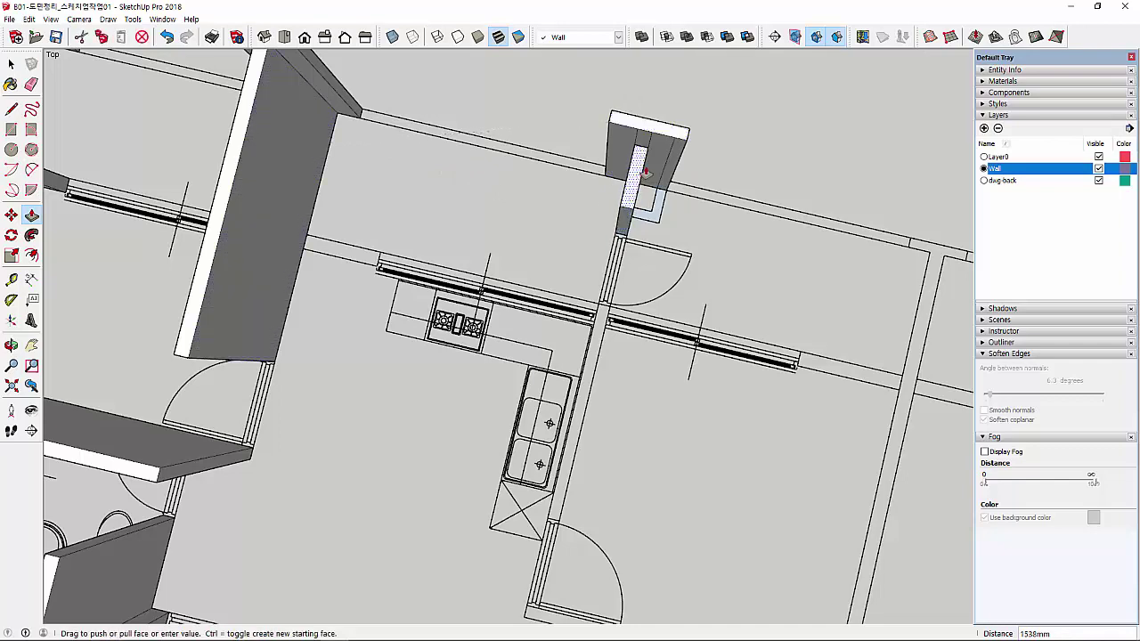
left_click_drag(644, 172, 664, 178)
left_click(658, 205)
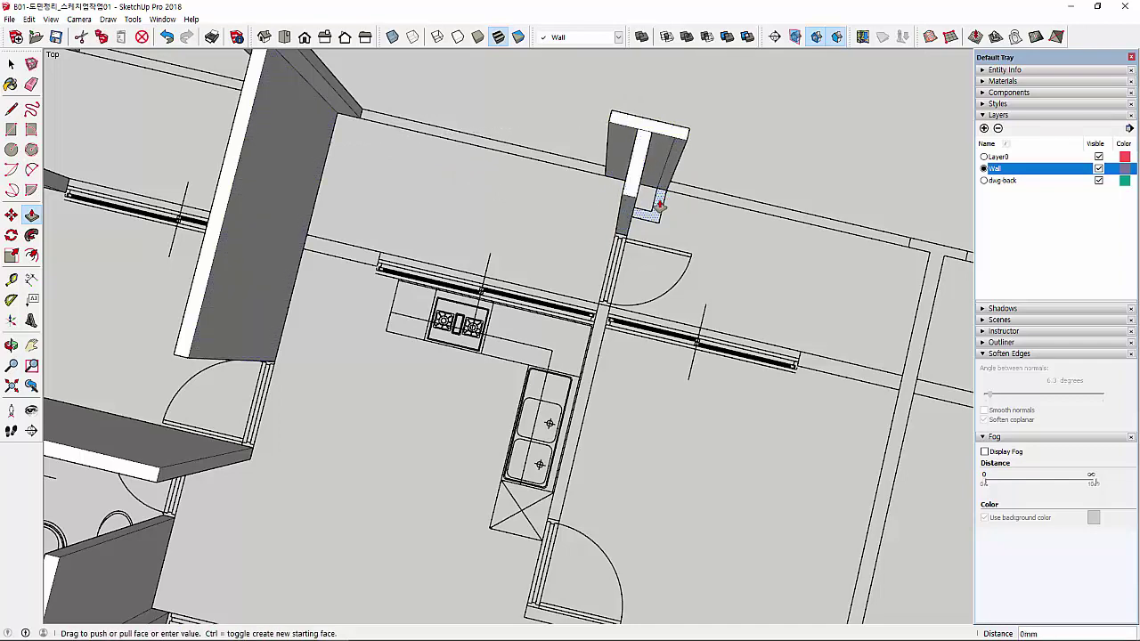
left_click(657, 173)
mouse_move(618, 306)
middle_mouse_down()
mouse_move(570, 318)
mouse_move(592, 337)
middle_mouse_up()
Draw the short wall strip beside the kitchen and raise it to 2000 mm
key("r")
scroll(433, 279, "up", 2)
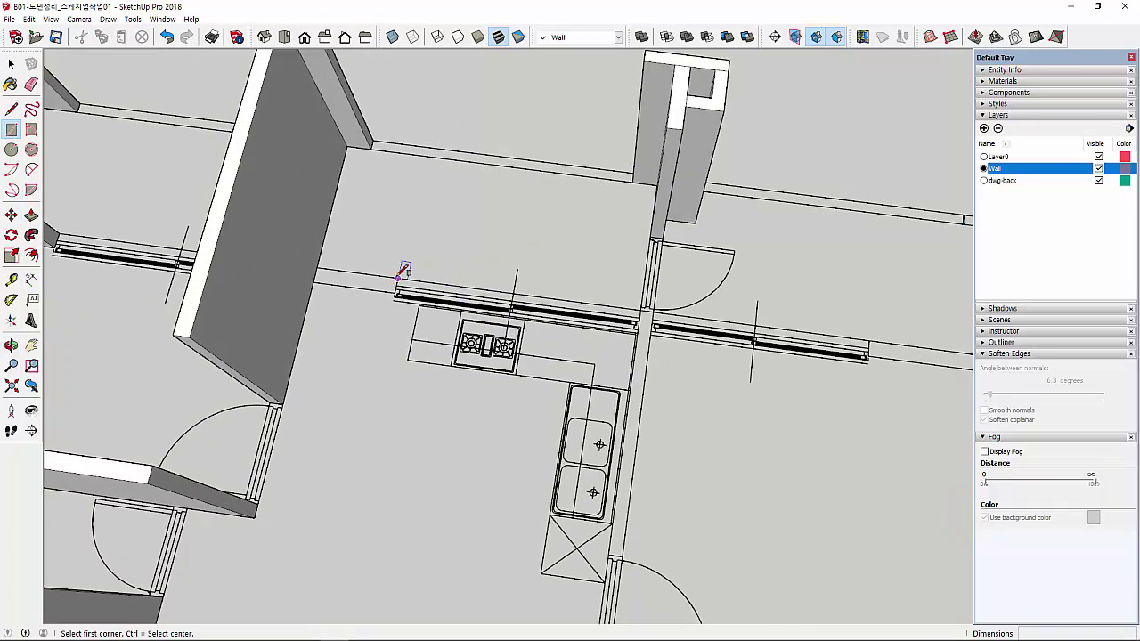
left_click(397, 277)
left_click(312, 282)
scroll(396, 297, "down", 1)
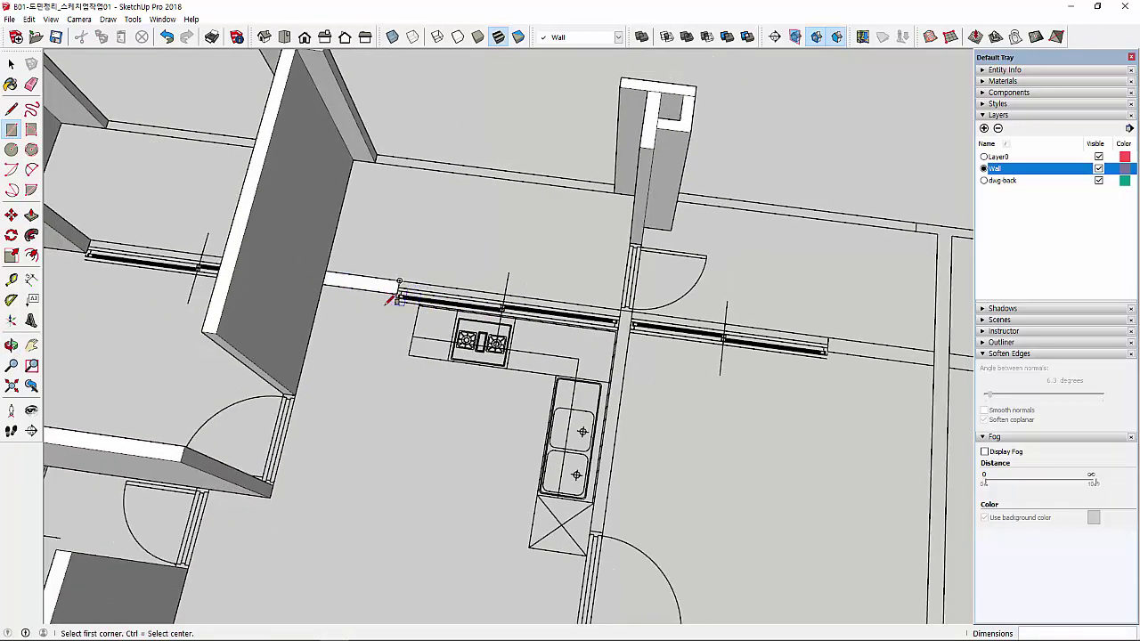
scroll(385, 292, "down", 1)
scroll(419, 330, "down", 1)
scroll(415, 325, "up", 1)
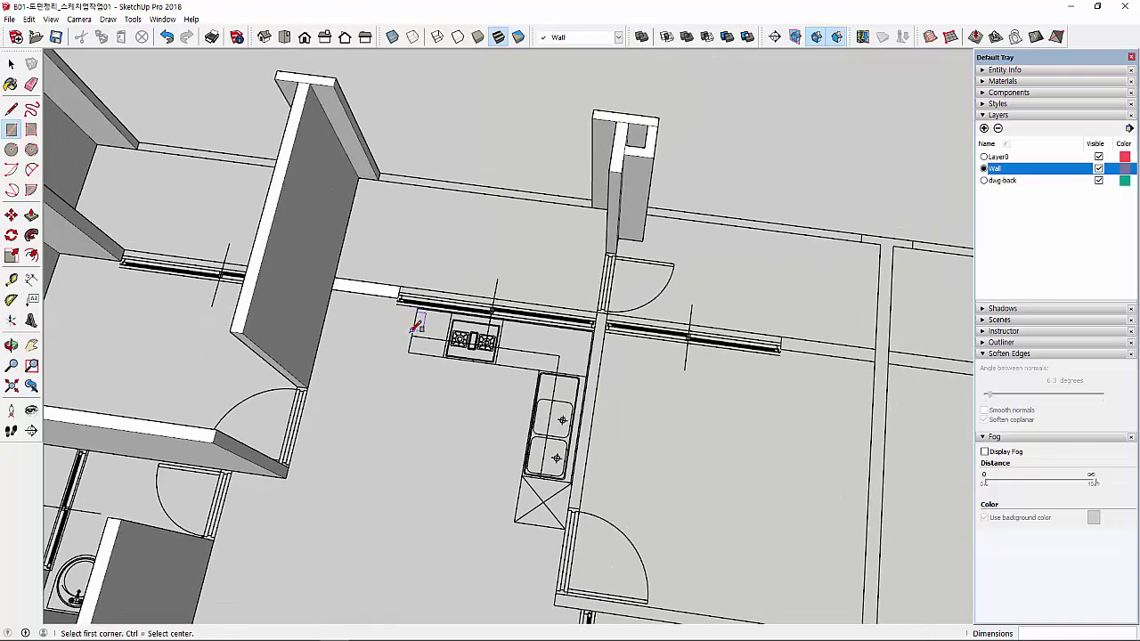
key("p")
left_click(355, 293)
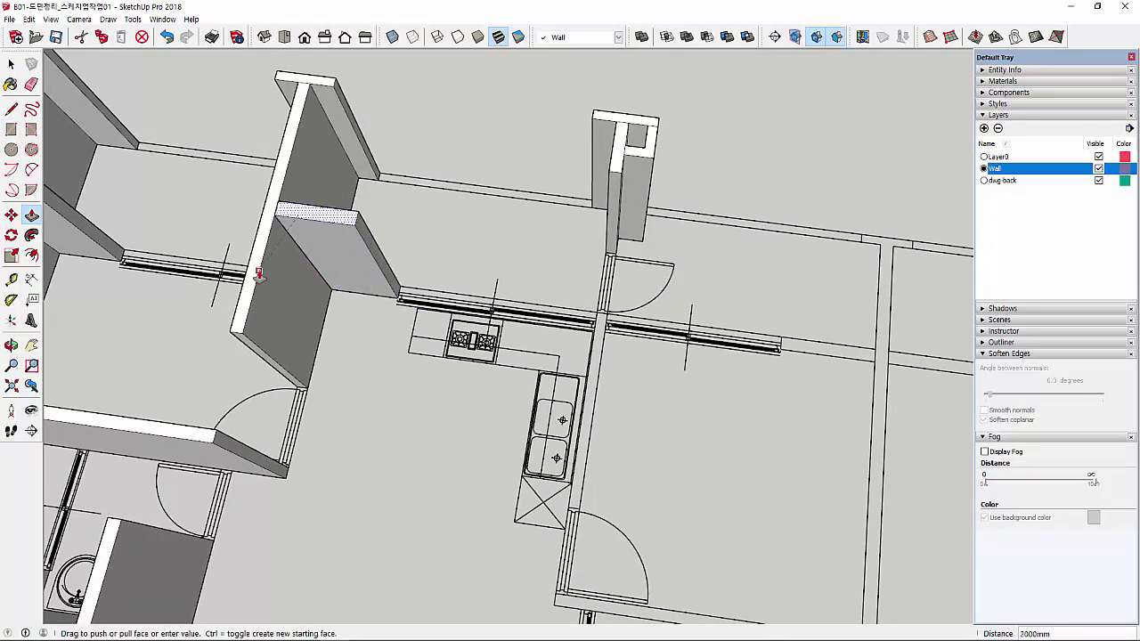
type("2000")
key("Return")
scroll(544, 361, "down", 1)
Draw the thin 60 × 2240 mm wall below the sink and raise it to 2000 mm
key("r")
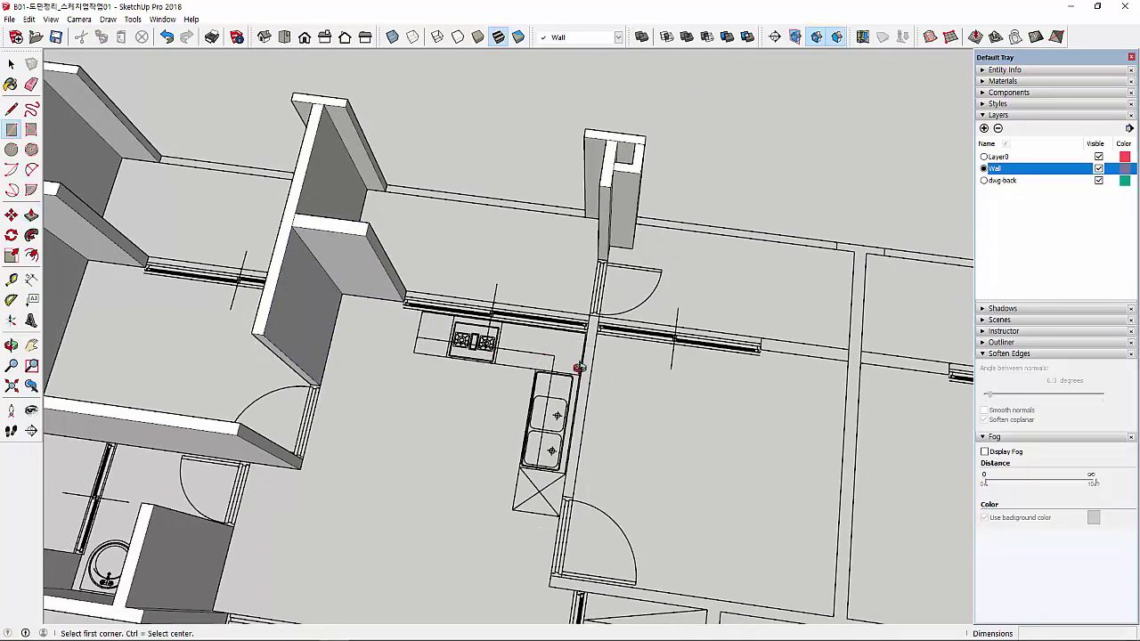
mouse_move(580, 369)
middle_mouse_down()
mouse_move(348, 364)
mouse_move(445, 392)
middle_mouse_up()
scroll(452, 394, "up", 2)
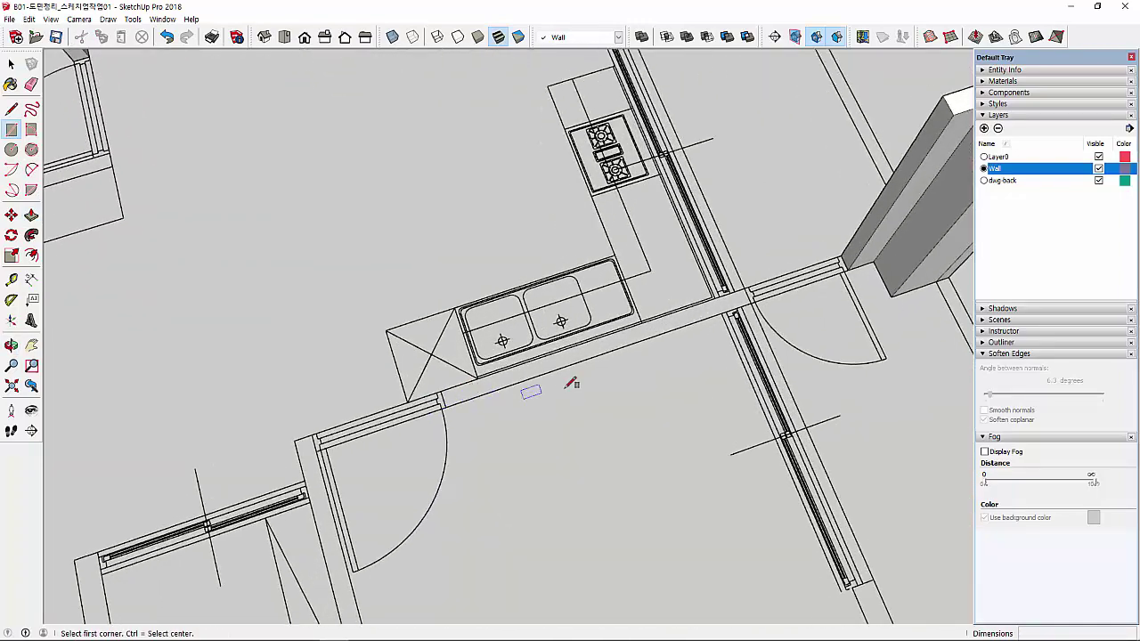
scroll(736, 304, "up", 1)
left_click(744, 286)
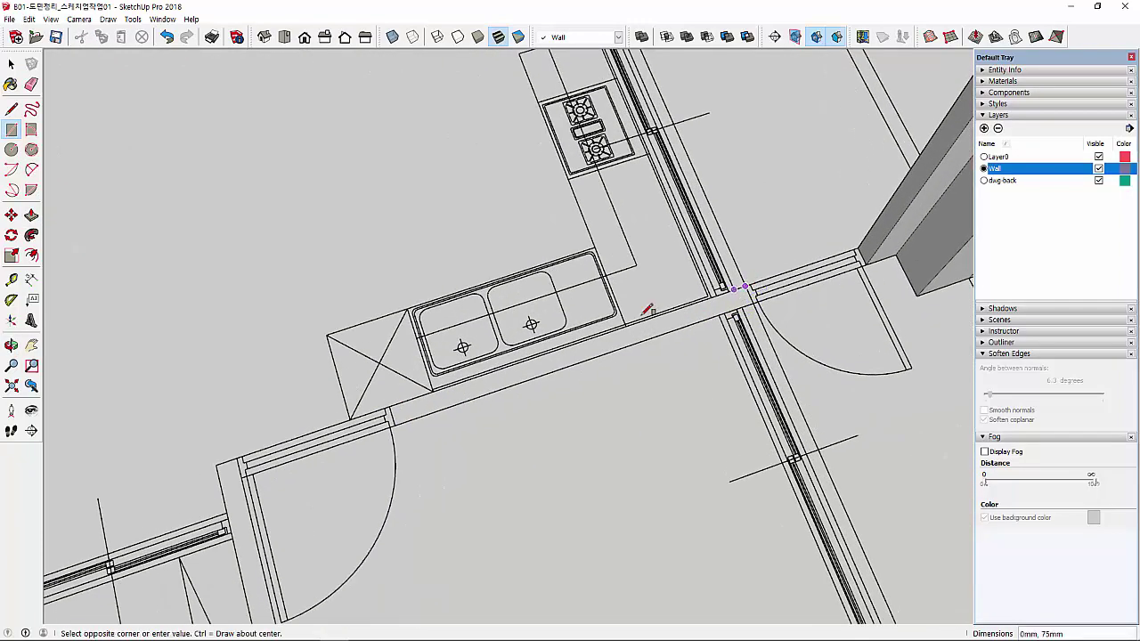
left_click(395, 424)
scroll(428, 397, "down", 2)
key("p")
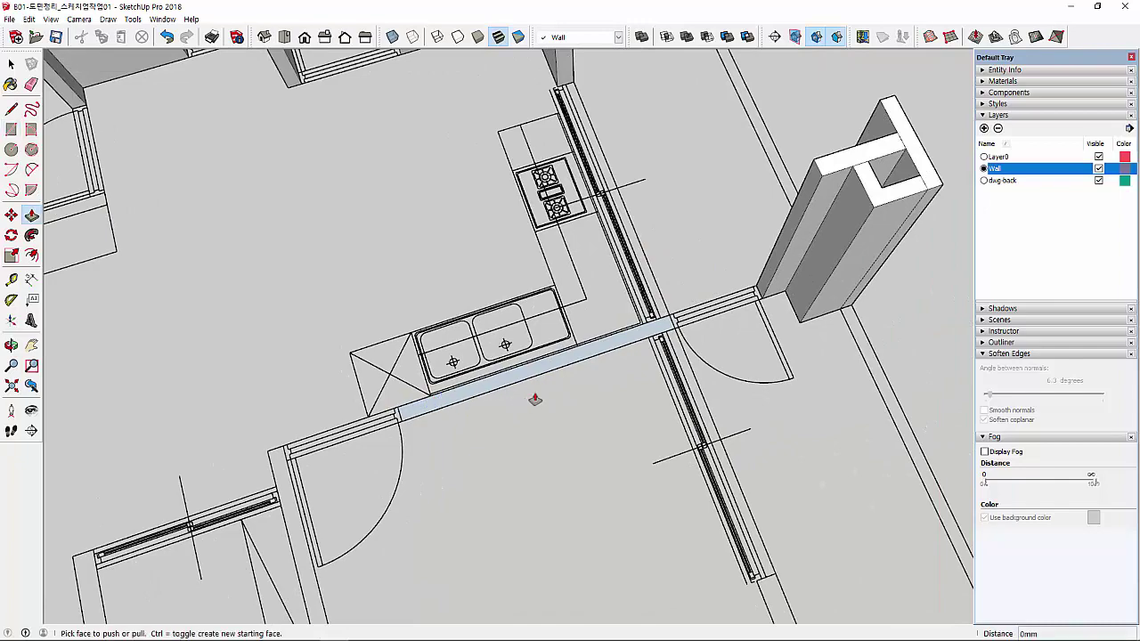
left_click(557, 369)
type("2000")
key("Return")
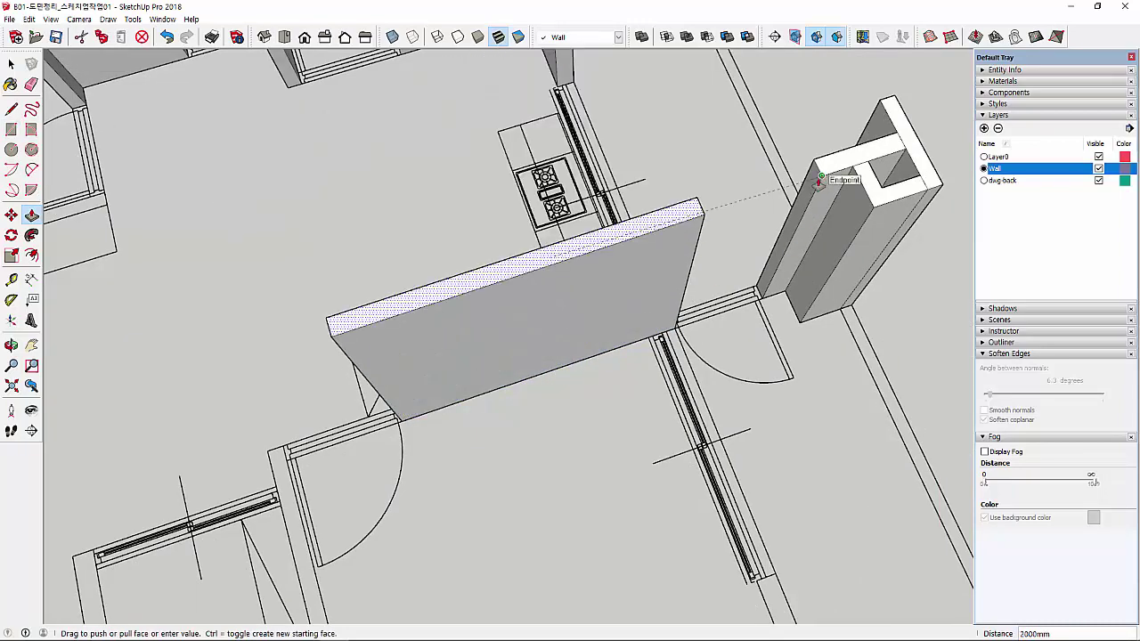
scroll(386, 461, "down", 1)
mouse_move(387, 462)
middle_mouse_down()
mouse_move(544, 473)
mouse_move(633, 407)
mouse_move(558, 452)
mouse_move(503, 454)
middle_mouse_up()
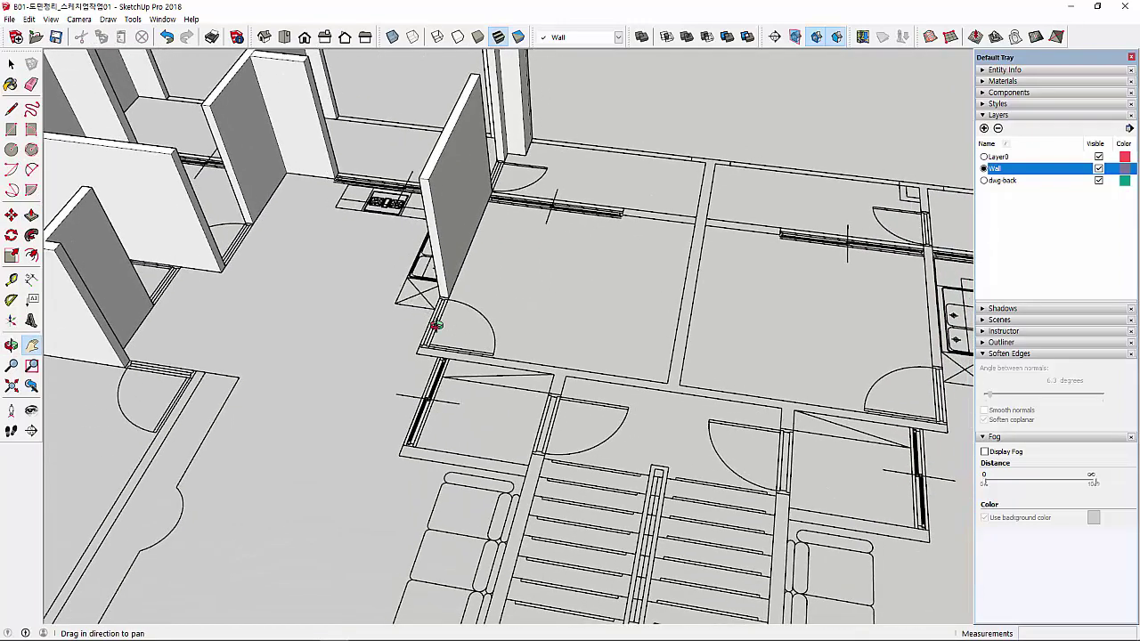
Trace the long partition wall between the two middle rooms as a rectangle
scroll(487, 430, "up", 1)
middle_click_drag(418, 389, 439, 425)
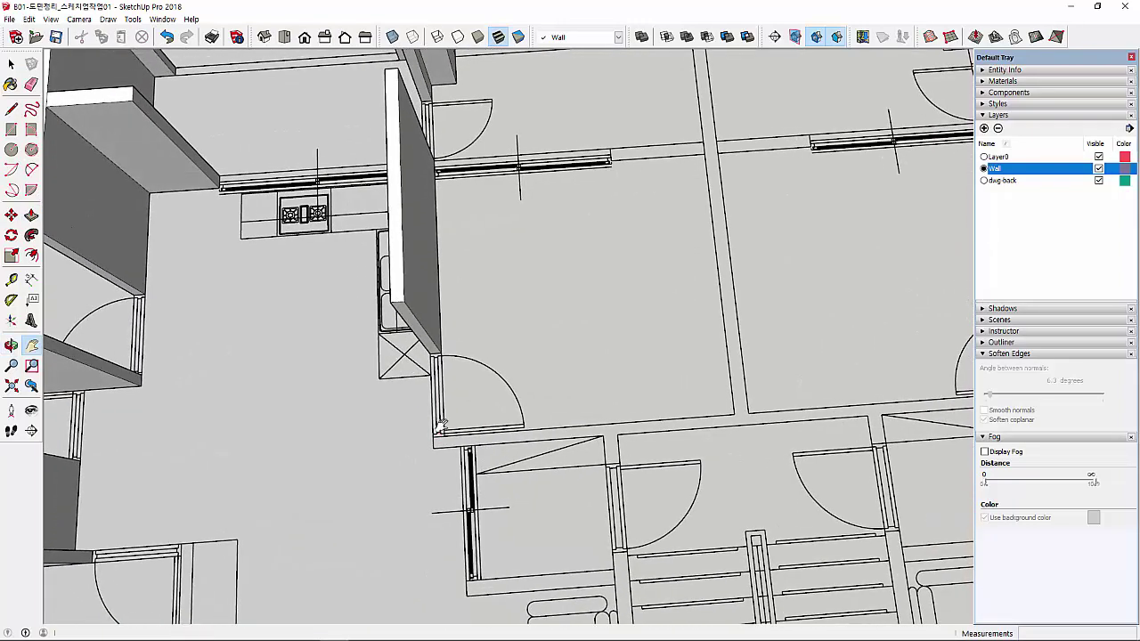
key("r")
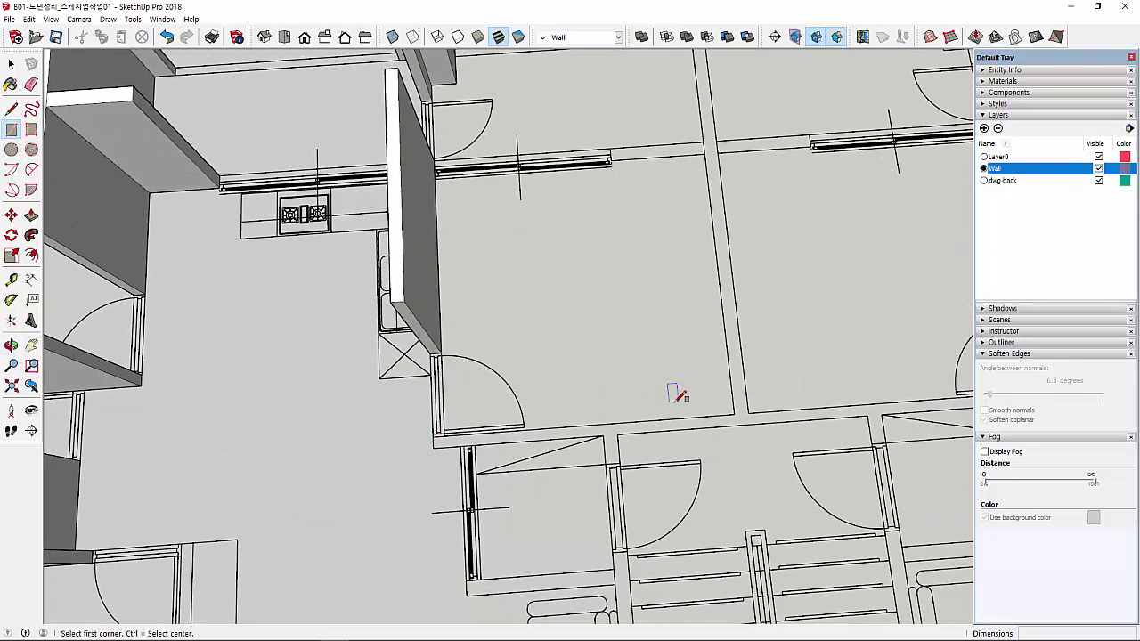
scroll(676, 396, "up", 1)
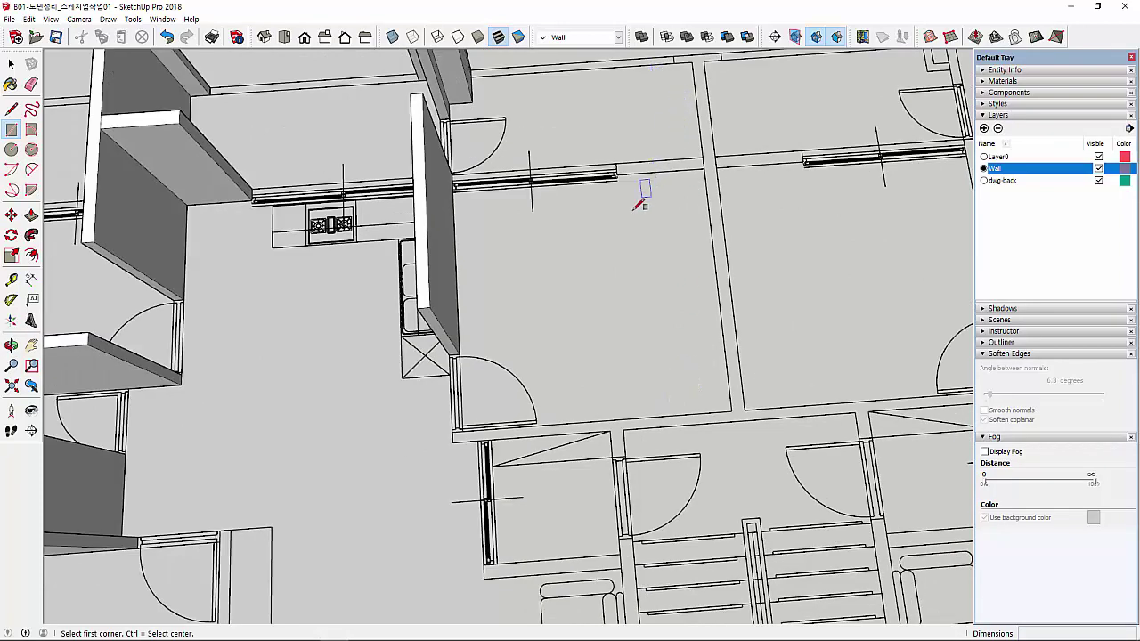
key("h")
left_click_drag(651, 195, 623, 173)
right_click(644, 184)
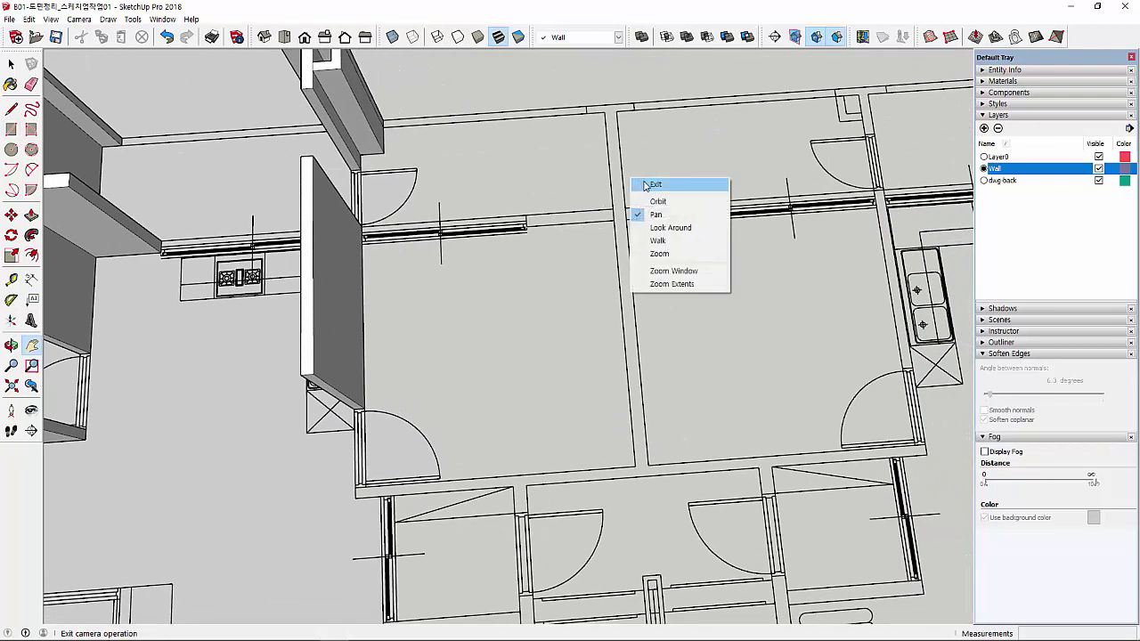
left_click(645, 185)
left_click(635, 100)
left_click(589, 111)
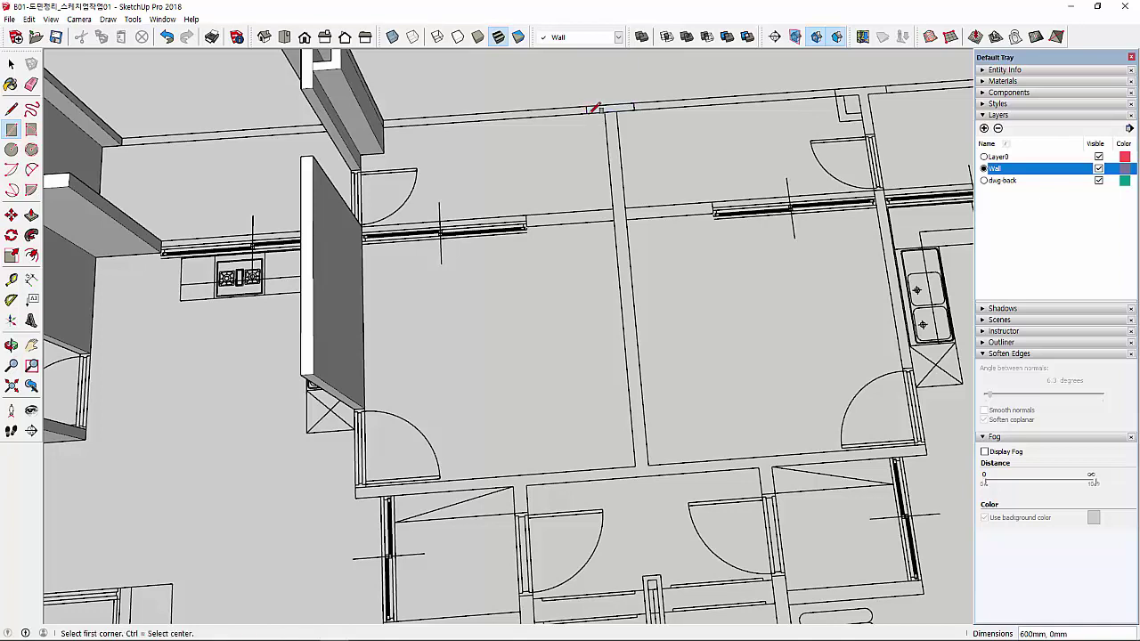
left_click(610, 113)
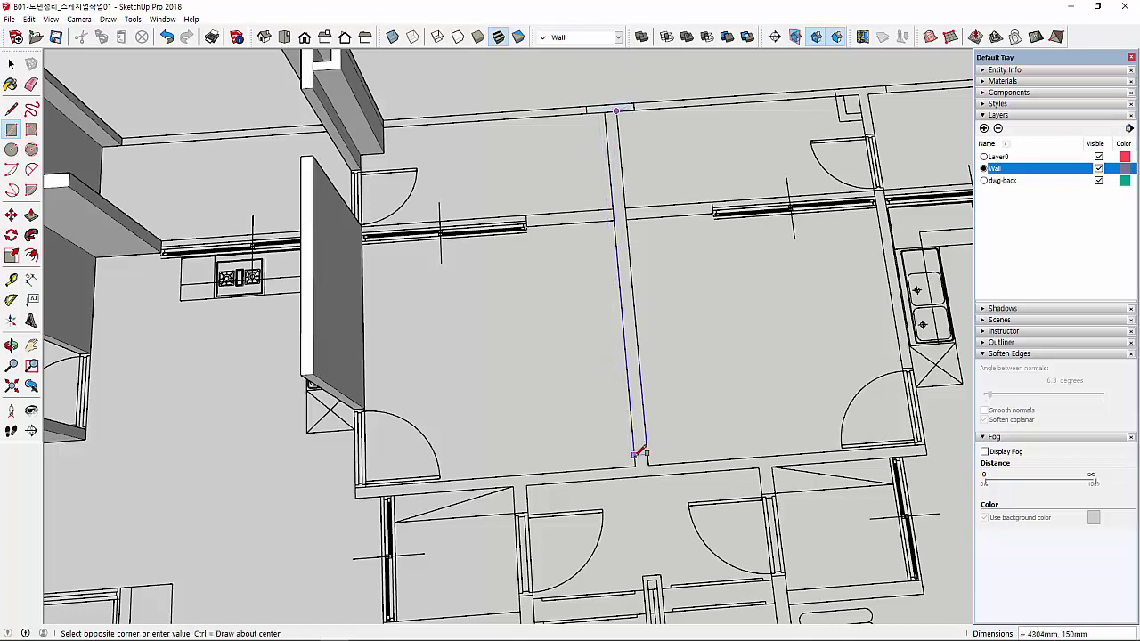
left_click(637, 459)
Trace the short wall strips left and right of the partition as rectangles
left_click(614, 219)
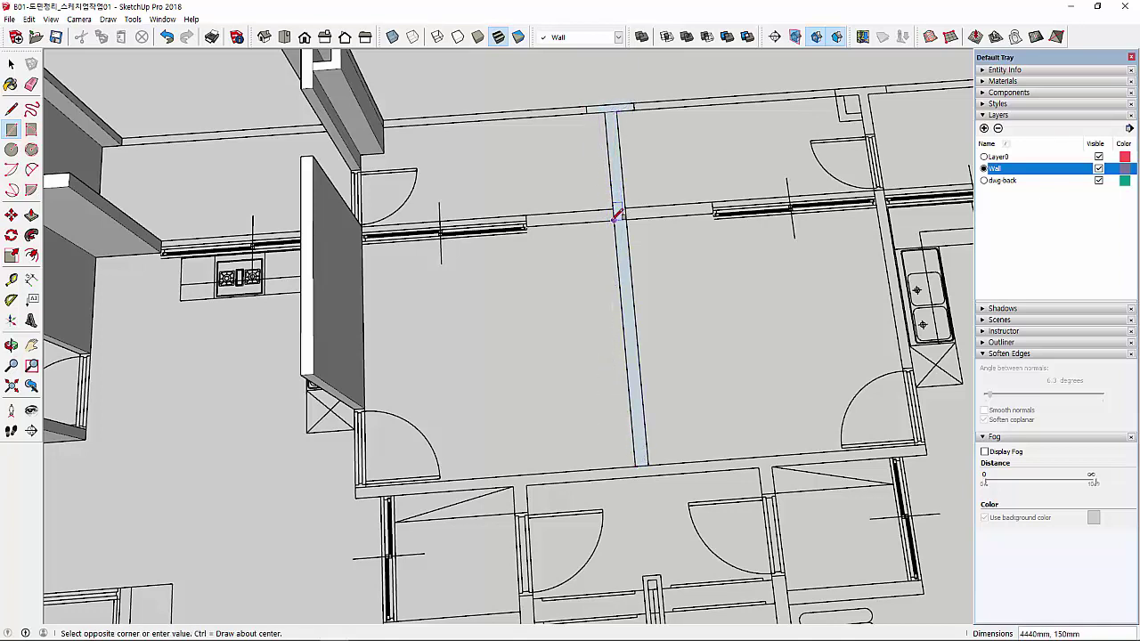
left_click(526, 215)
left_click(625, 208)
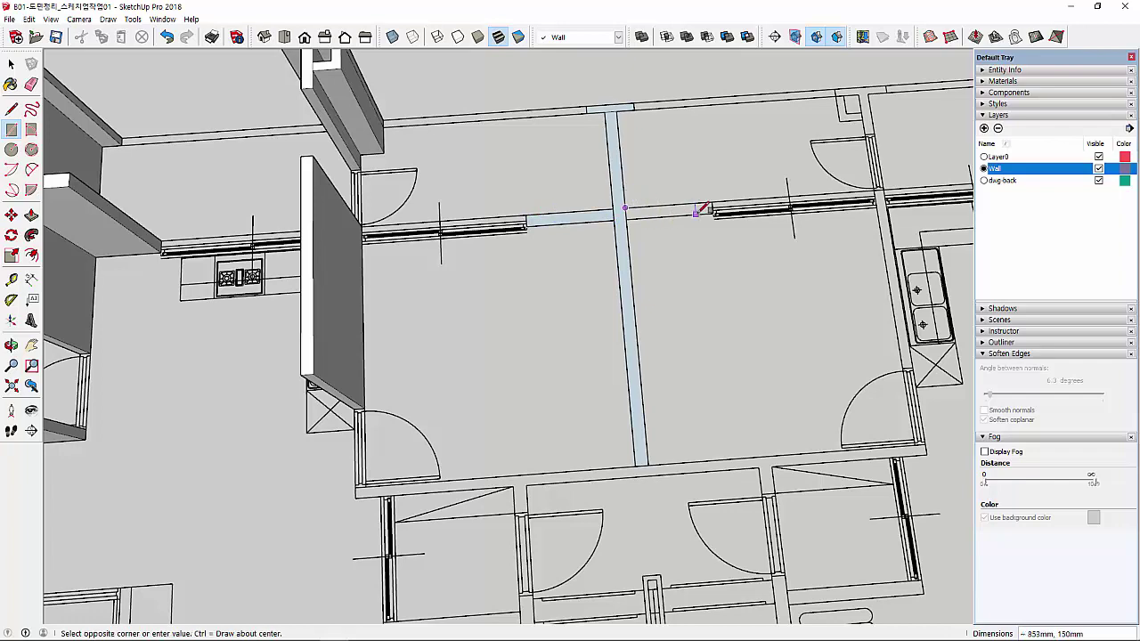
scroll(715, 210, "up", 3)
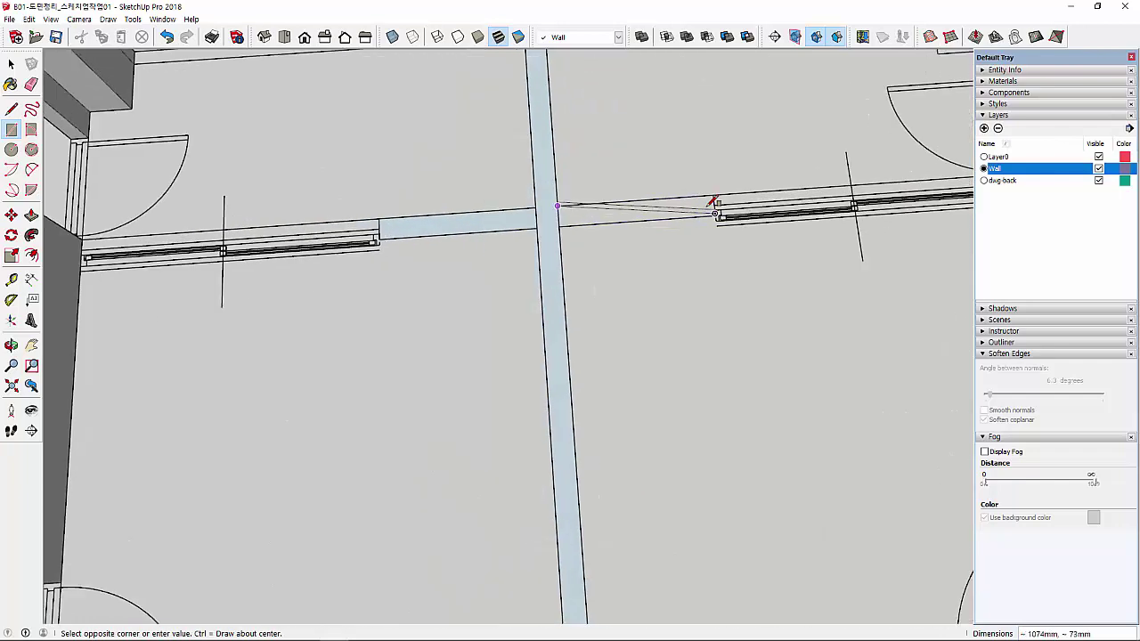
scroll(720, 215, "up", 1)
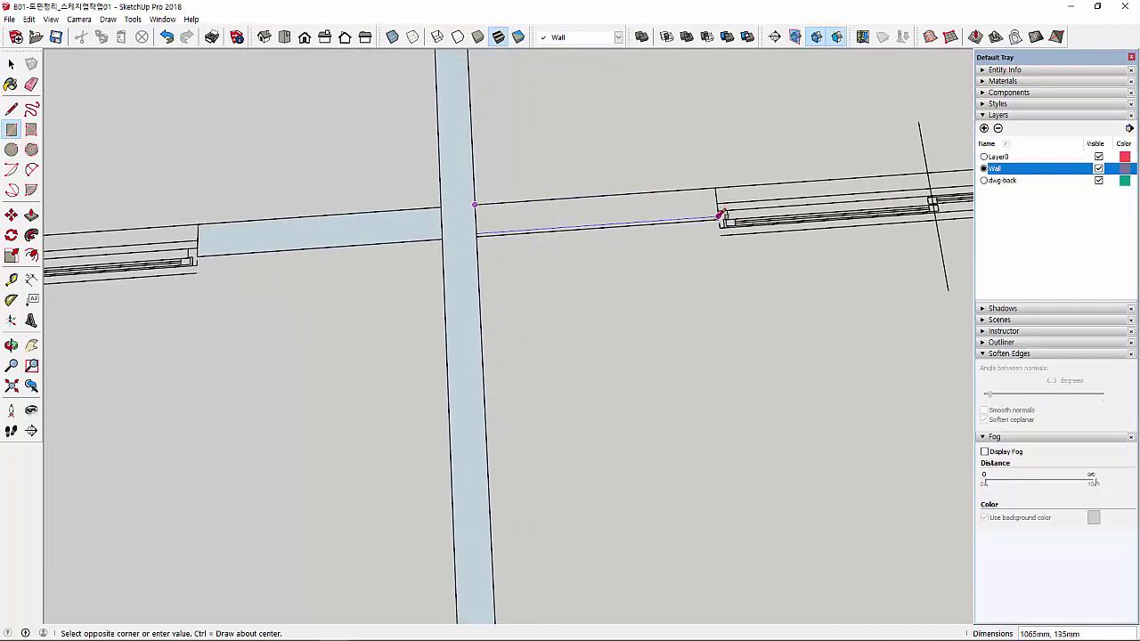
scroll(722, 215, "up", 2)
left_click(722, 215)
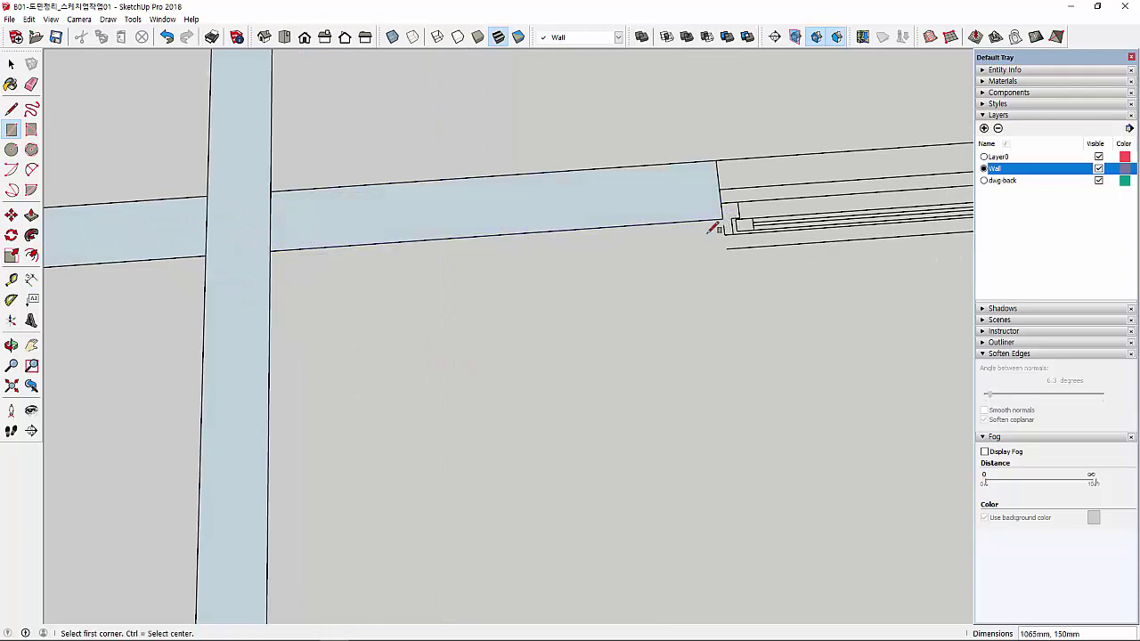
scroll(509, 324, "down", 1)
scroll(517, 328, "down", 1)
scroll(534, 321, "down", 1)
scroll(561, 308, "down", 1)
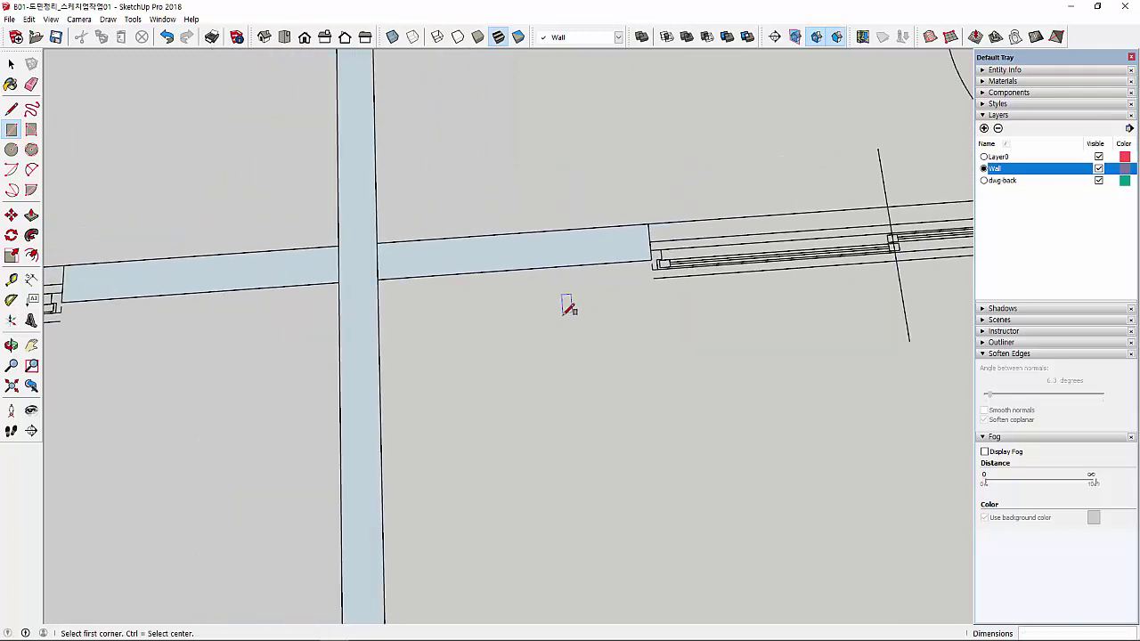
scroll(572, 307, "down", 2)
scroll(575, 312, "down", 1)
mouse_move(574, 312)
middle_mouse_down()
mouse_move(458, 267)
mouse_move(524, 219)
middle_mouse_up()
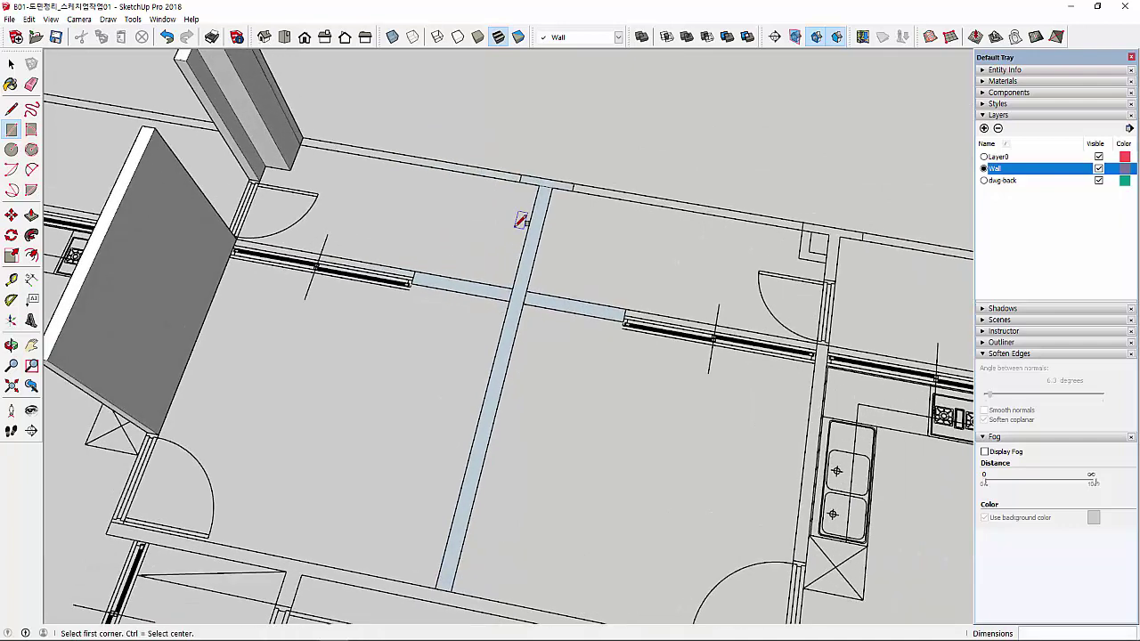
scroll(527, 249, "down", 1)
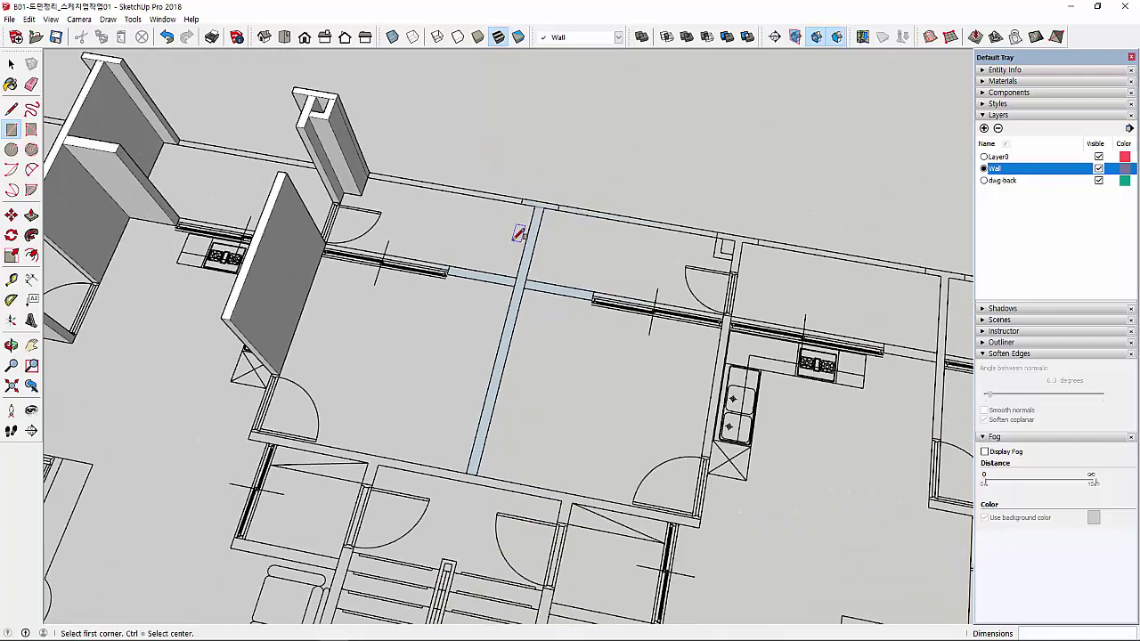
Push/pull the end piece, the partition and both side strips up to 2000 mm
key("p")
left_click(538, 212)
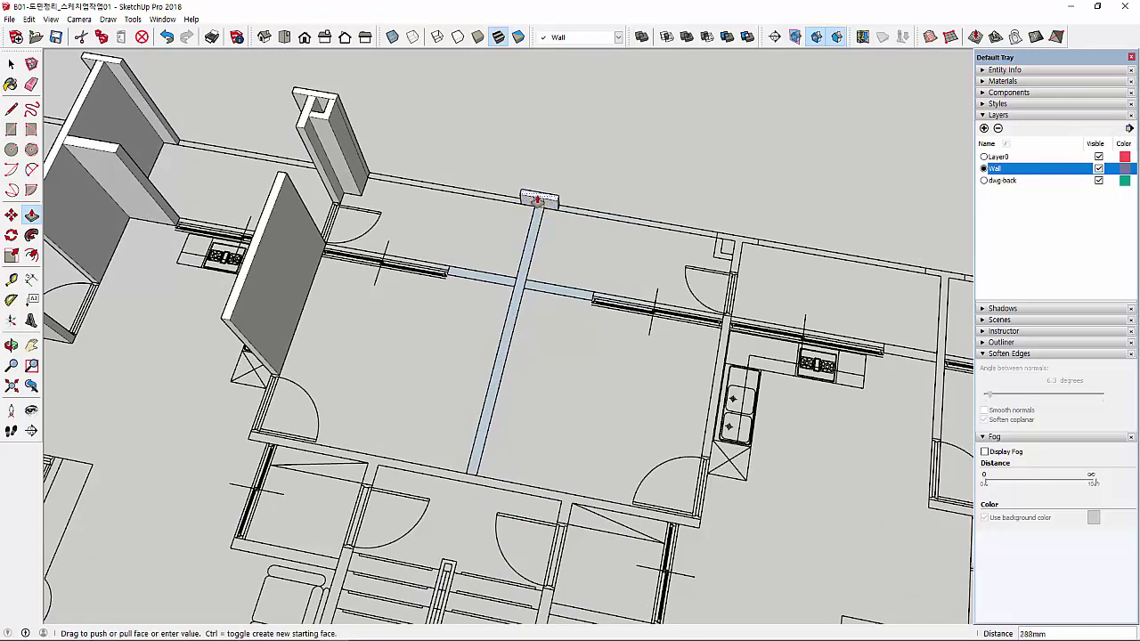
left_click(334, 125)
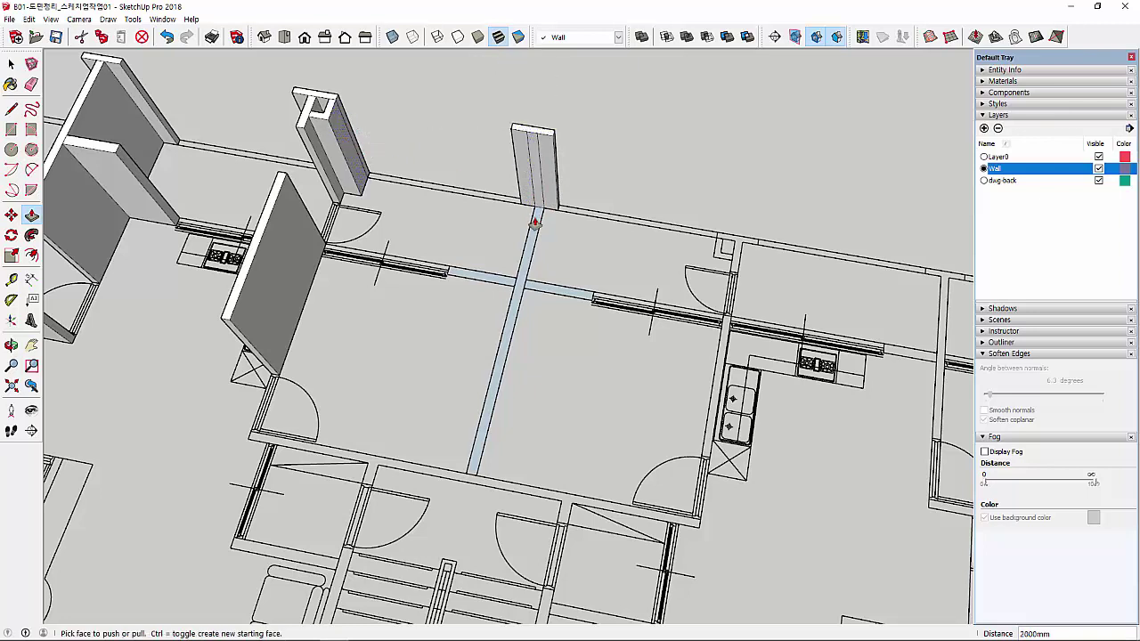
left_click(528, 254)
left_click(553, 141)
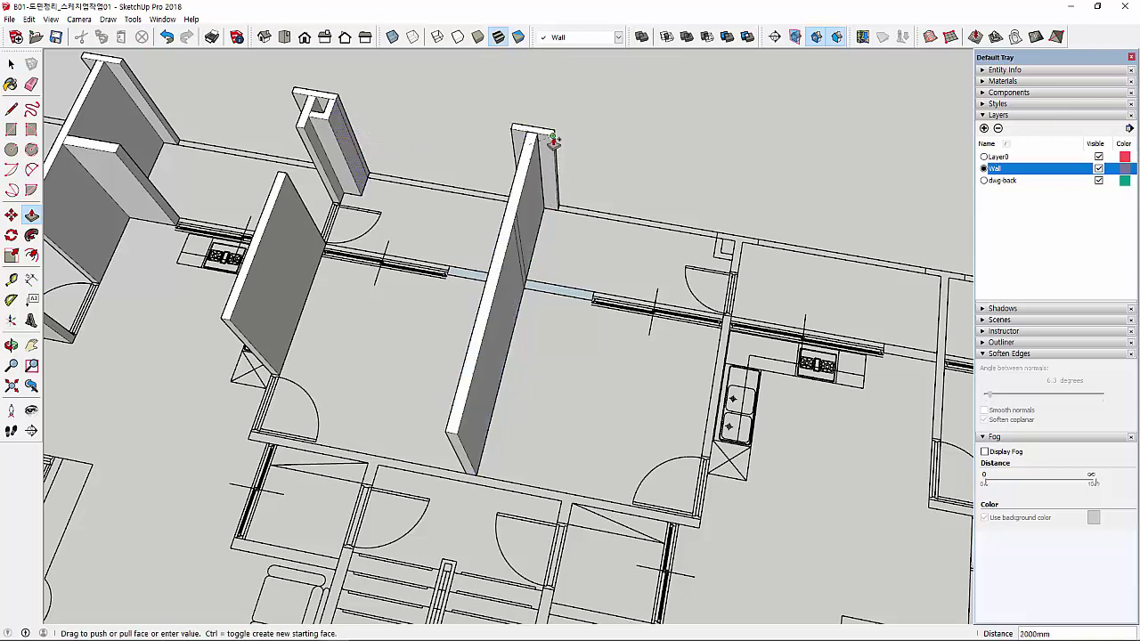
double_click(545, 286)
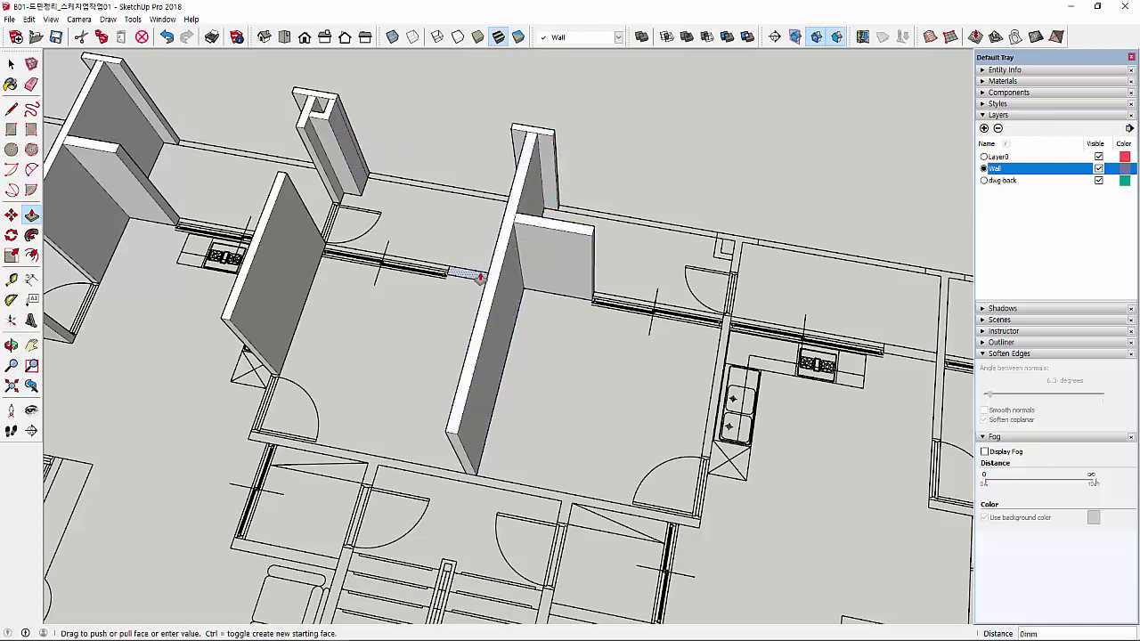
double_click(479, 277)
middle_click_drag(443, 458, 463, 420)
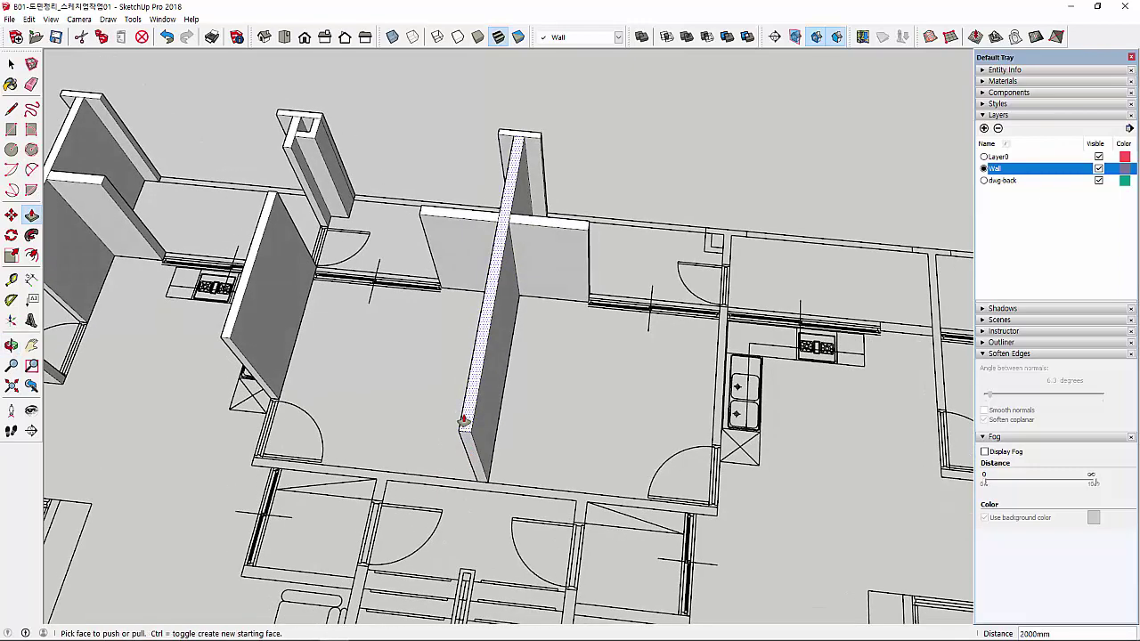
scroll(463, 420, "down", 3)
middle_click_drag(424, 467, 377, 396, "shift")
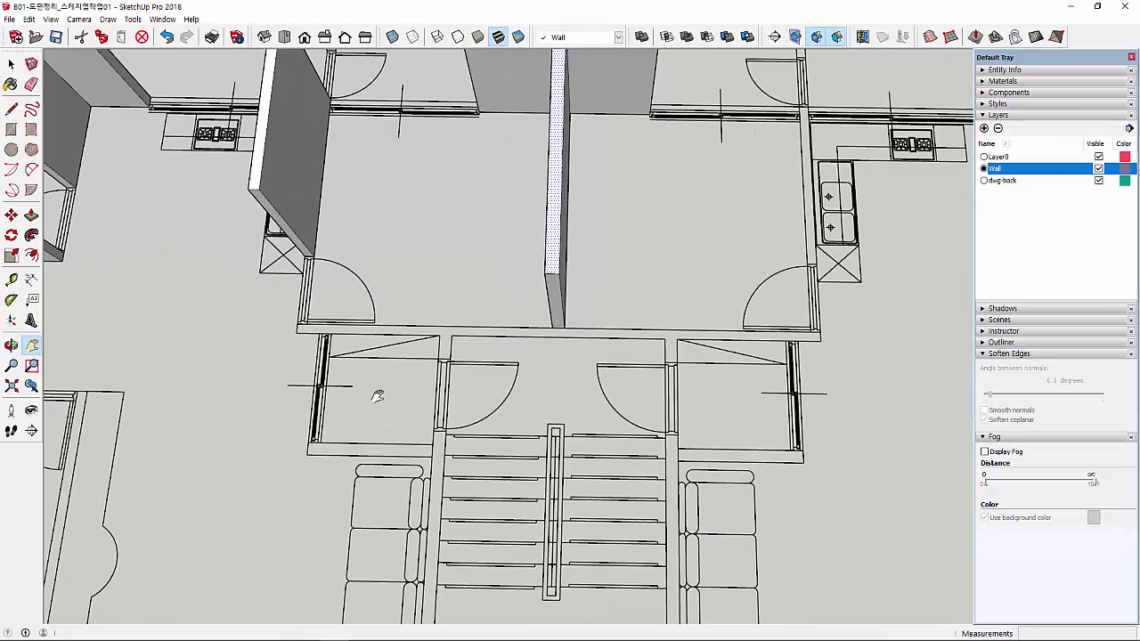
Trace the long corridor wall along the stair hall and the small door-side wall stub
key("r")
scroll(374, 365, "up", 2)
scroll(313, 339, "up", 2)
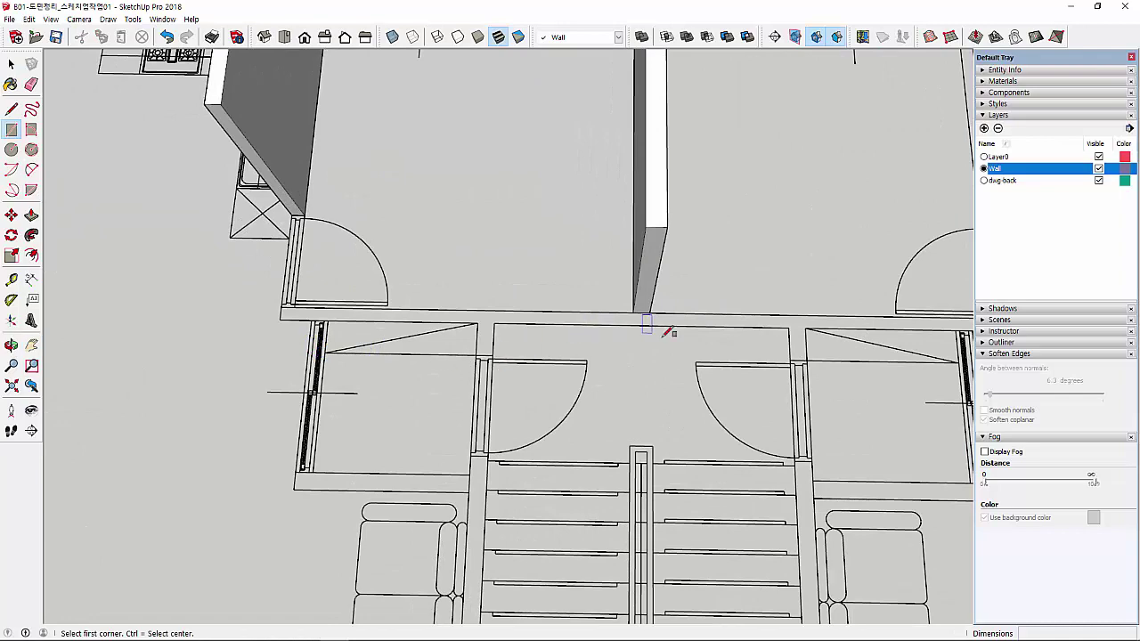
scroll(663, 336, "down", 1)
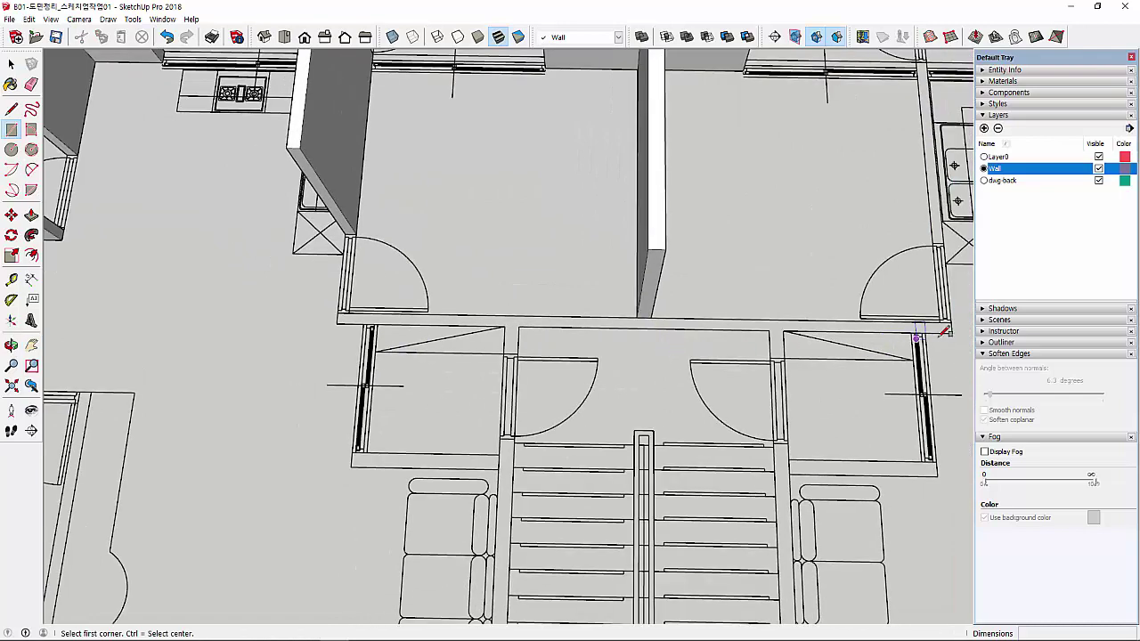
left_click(955, 329)
scroll(344, 316, "up", 1)
scroll(344, 310, "up", 2)
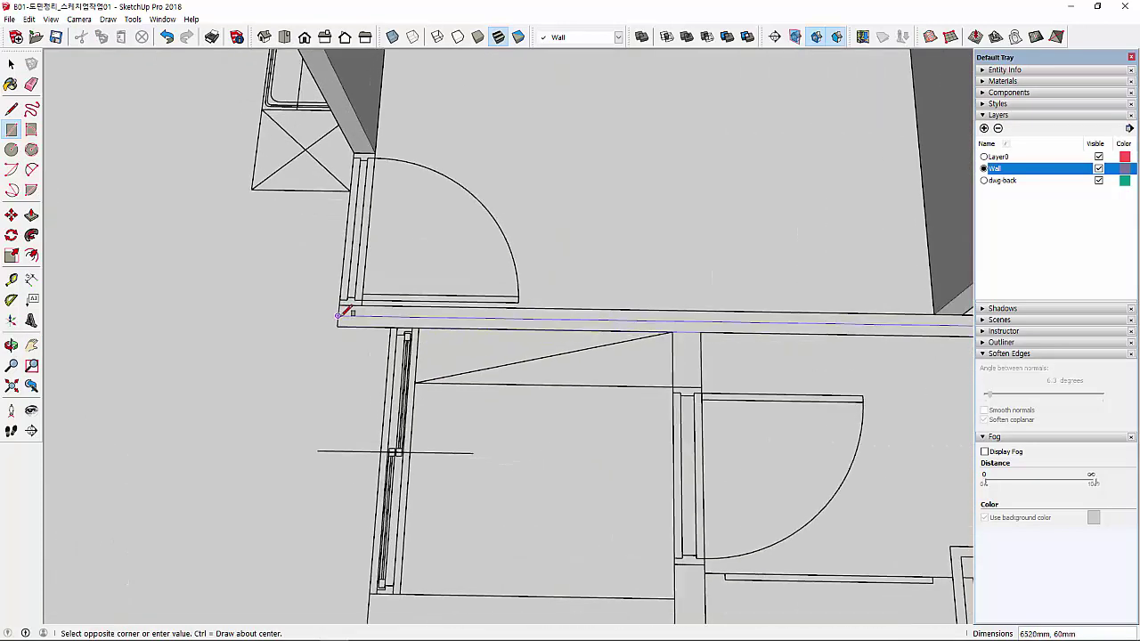
scroll(390, 342, "down", 2)
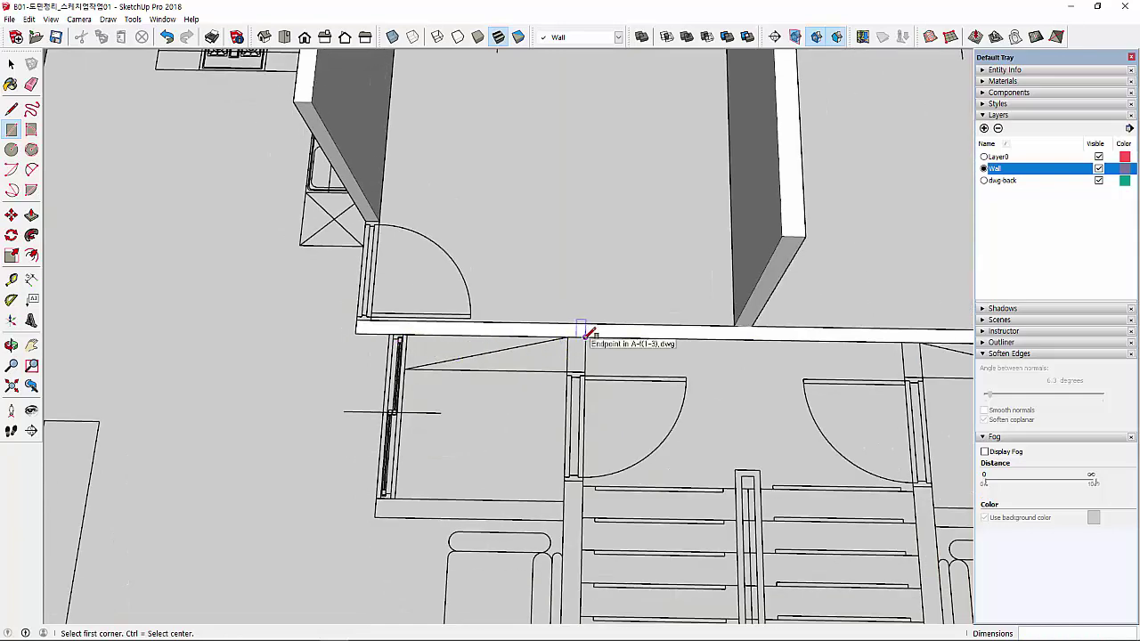
left_click(567, 371)
scroll(632, 398, "down", 2)
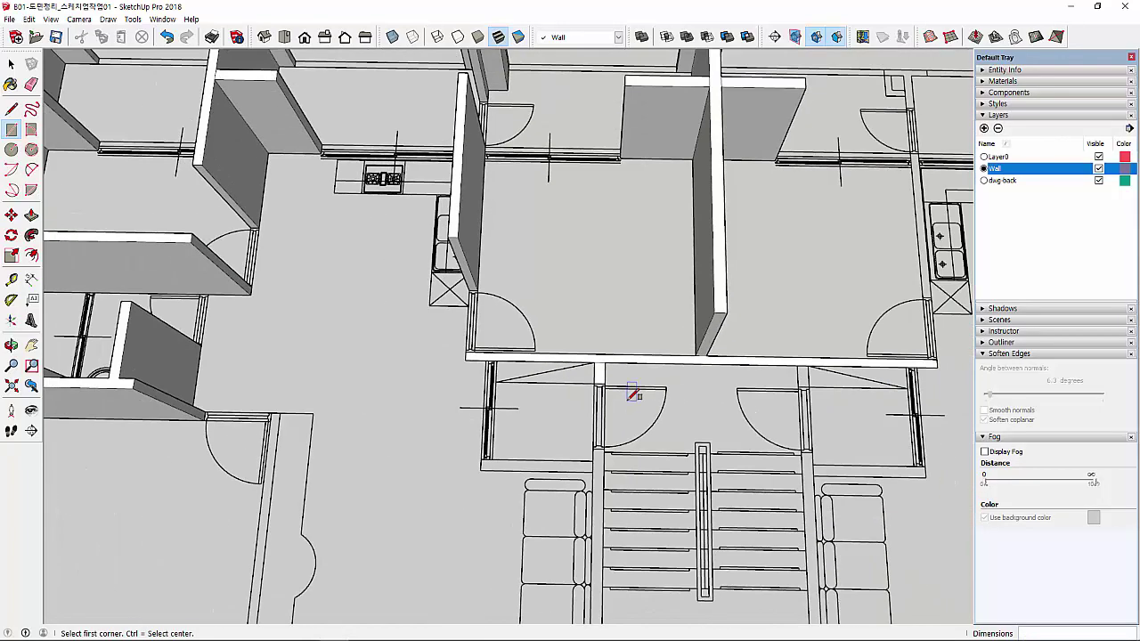
scroll(817, 381, "up", 2)
left_click(804, 360)
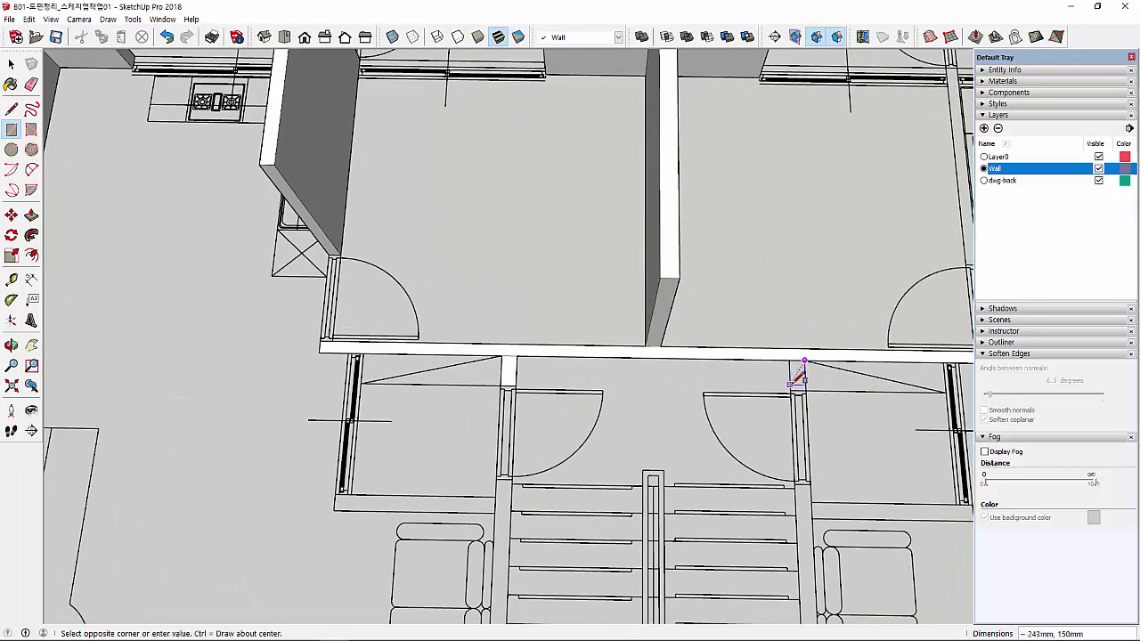
left_click(793, 388)
Trace the 150 × 5540 mm wall strip along the stairwell's left side
scroll(708, 420, "down", 2)
middle_click_drag(577, 518, 579, 283, "shift")
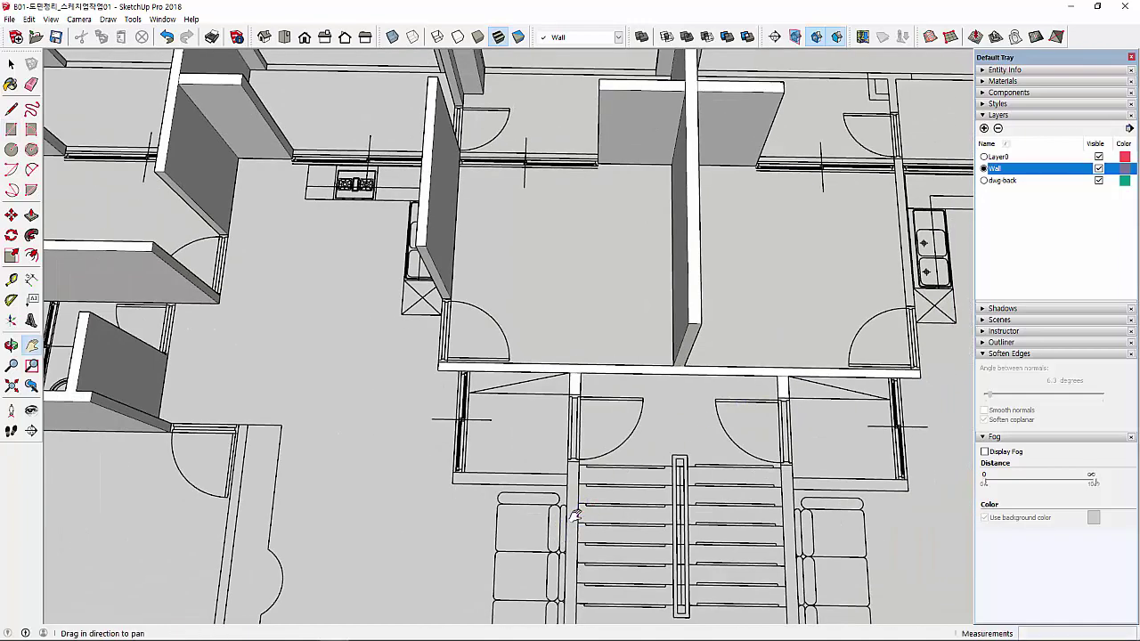
right_click(580, 283)
left_click(596, 286)
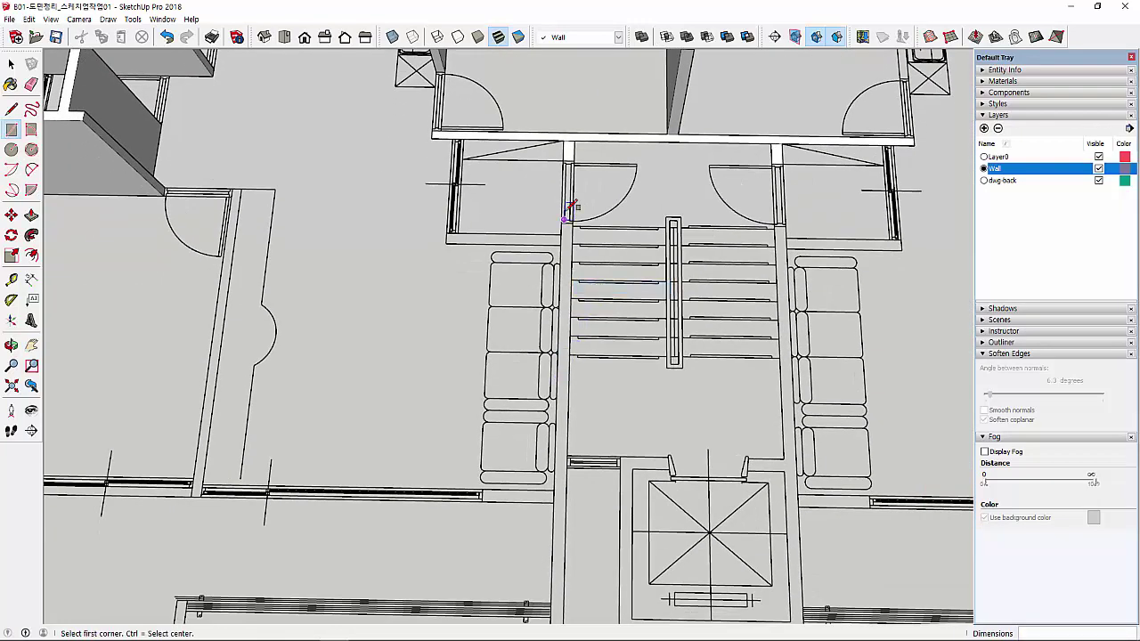
scroll(573, 230, "up", 1)
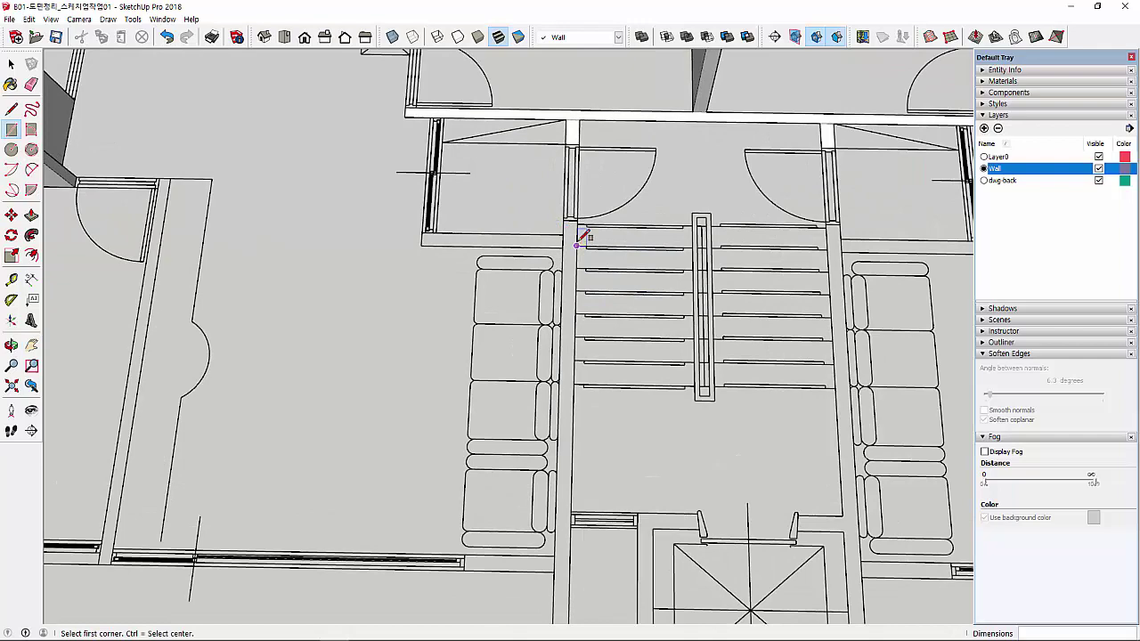
scroll(569, 221, "up", 2)
scroll(564, 219, "up", 1)
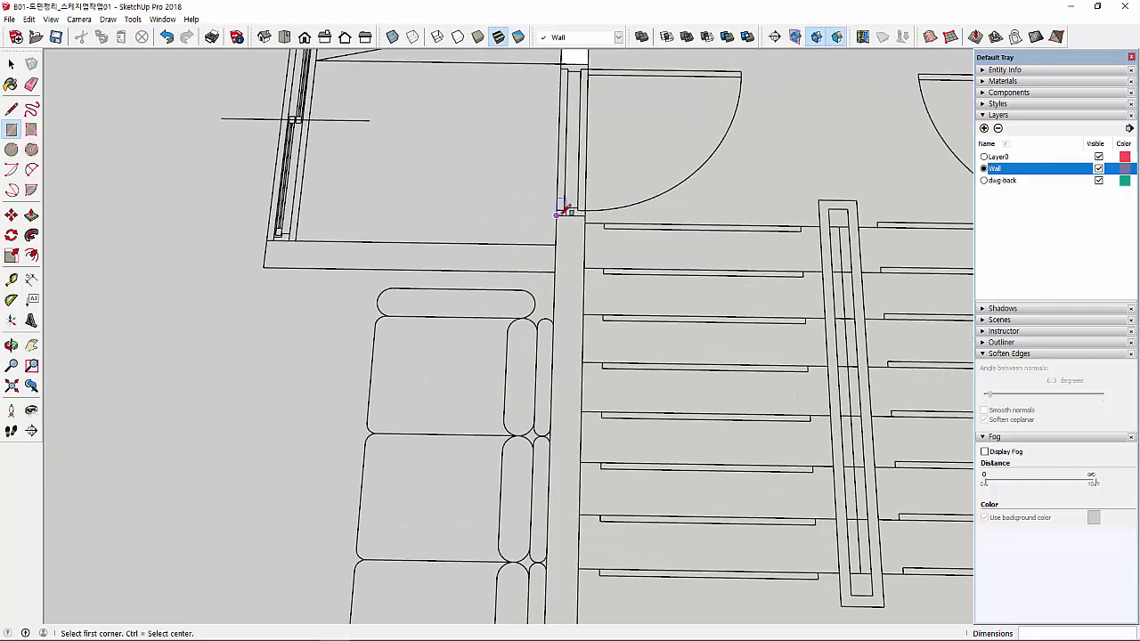
left_click(564, 213)
scroll(557, 418, "down", 2)
scroll(557, 456, "down", 2)
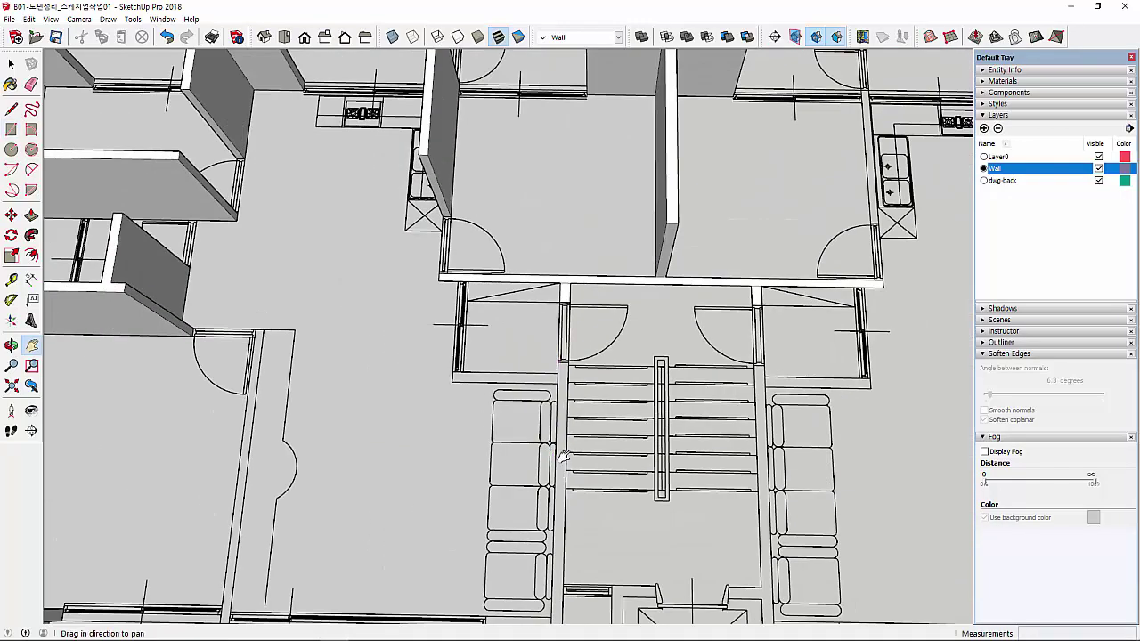
middle_click_drag(558, 450, 580, 278, "shift")
right_click(579, 278)
left_click(584, 278)
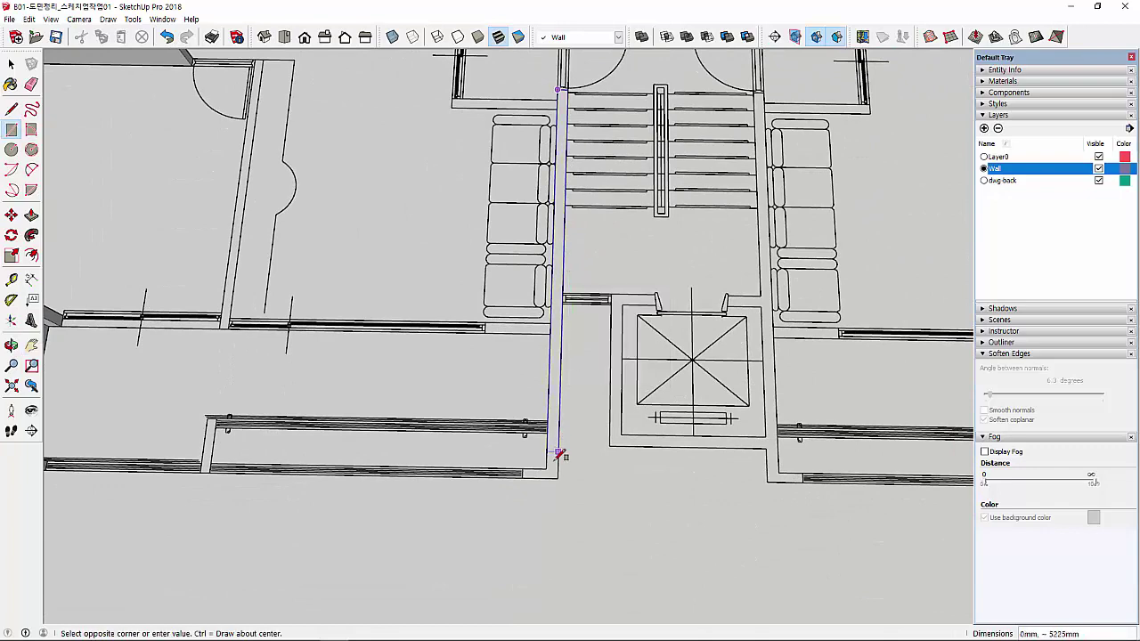
left_click(558, 478)
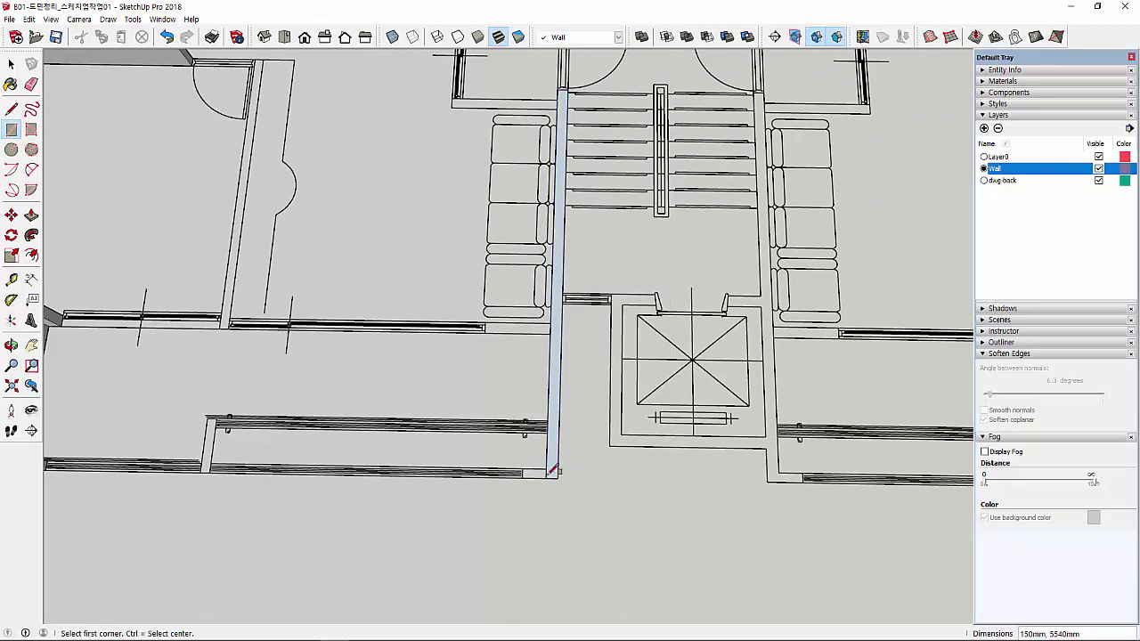
scroll(552, 476, "up", 2)
Add rectangles over the stair wall's lower corner and the short corridor wall
left_click(547, 479)
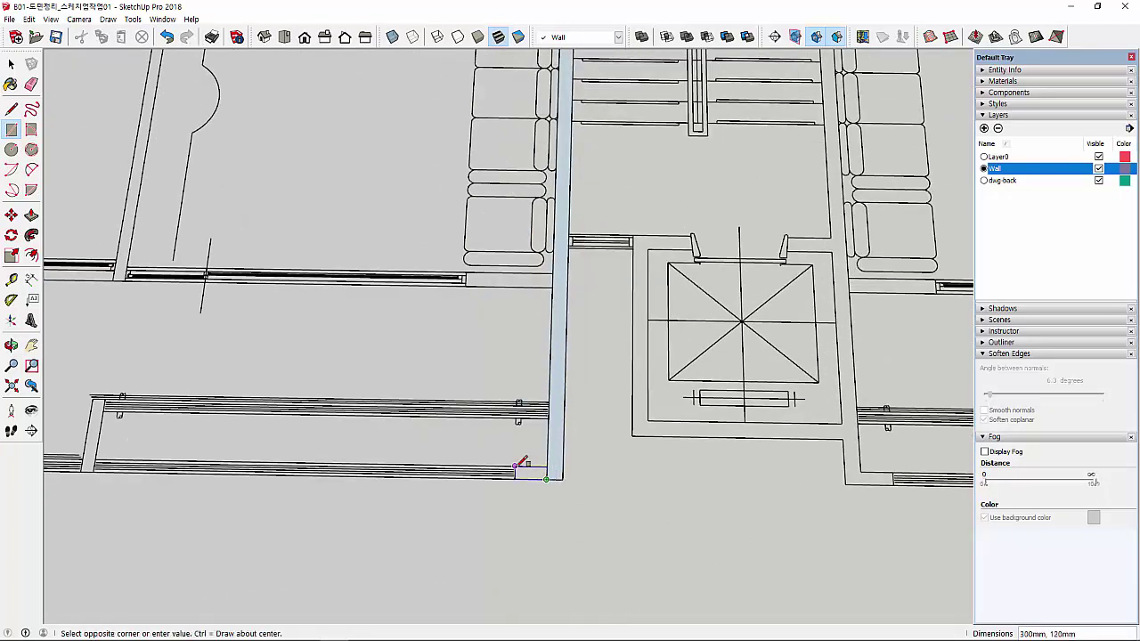
left_click(516, 466)
left_click(552, 287)
left_click(465, 276)
key("e")
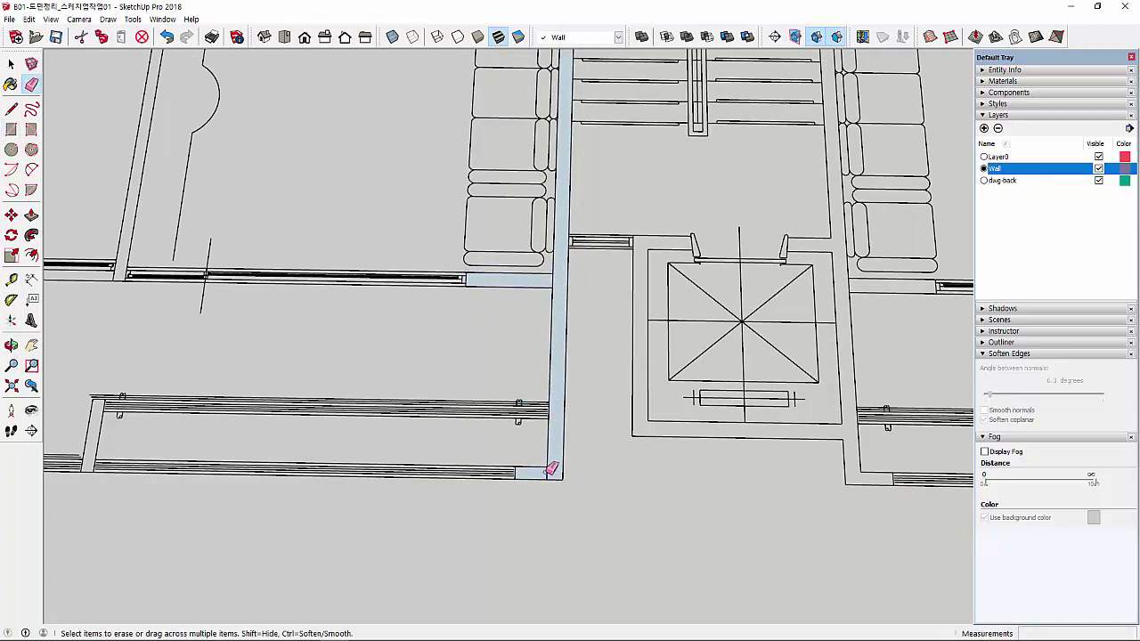
scroll(577, 397, "down", 2)
Trace a rectangle over the short lower corridor wall gap
middle_click_drag(128, 433, 231, 392, "shift")
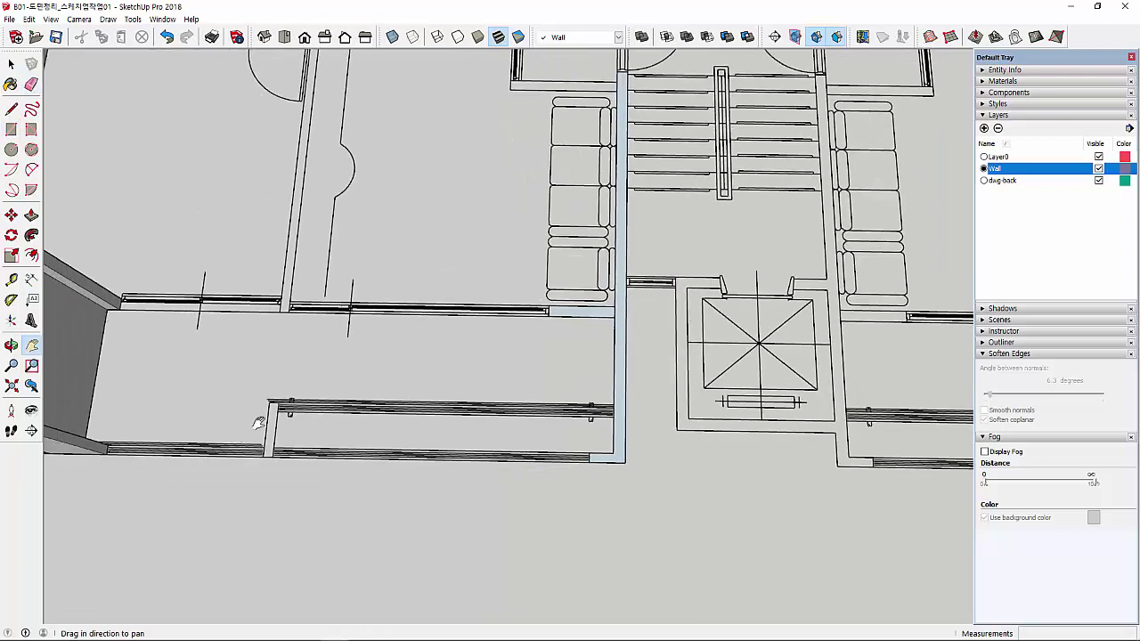
key("r")
scroll(306, 364, "up", 2)
scroll(371, 336, "up", 2)
scroll(389, 342, "up", 2)
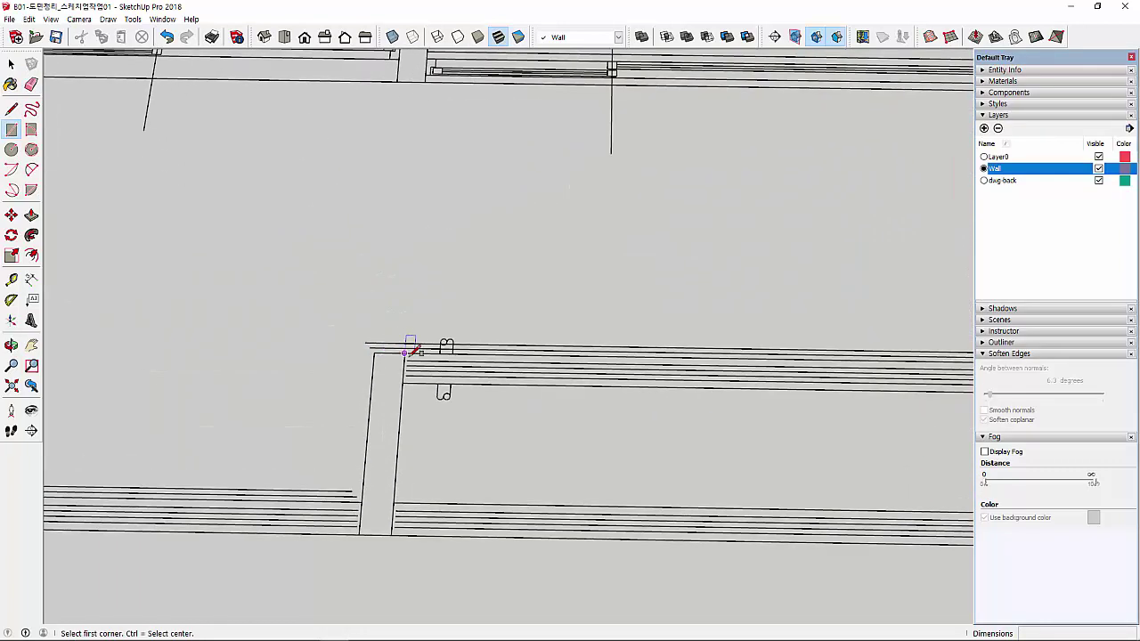
left_click(408, 351)
left_click(359, 533)
scroll(363, 499, "down", 2)
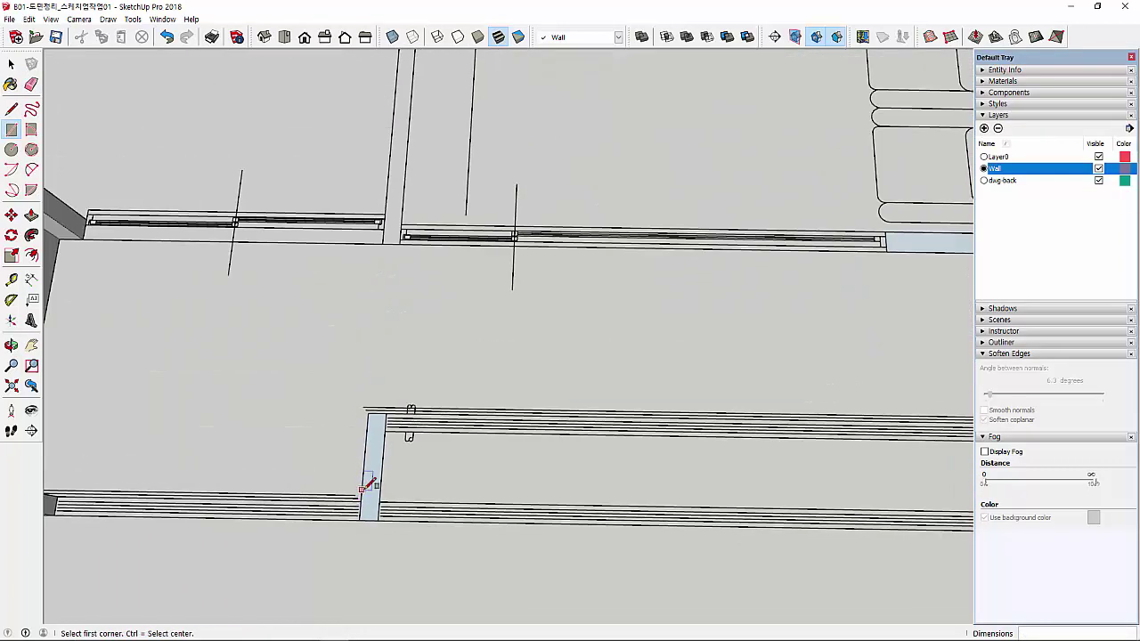
scroll(363, 487, "down", 2)
scroll(427, 259, "down", 2)
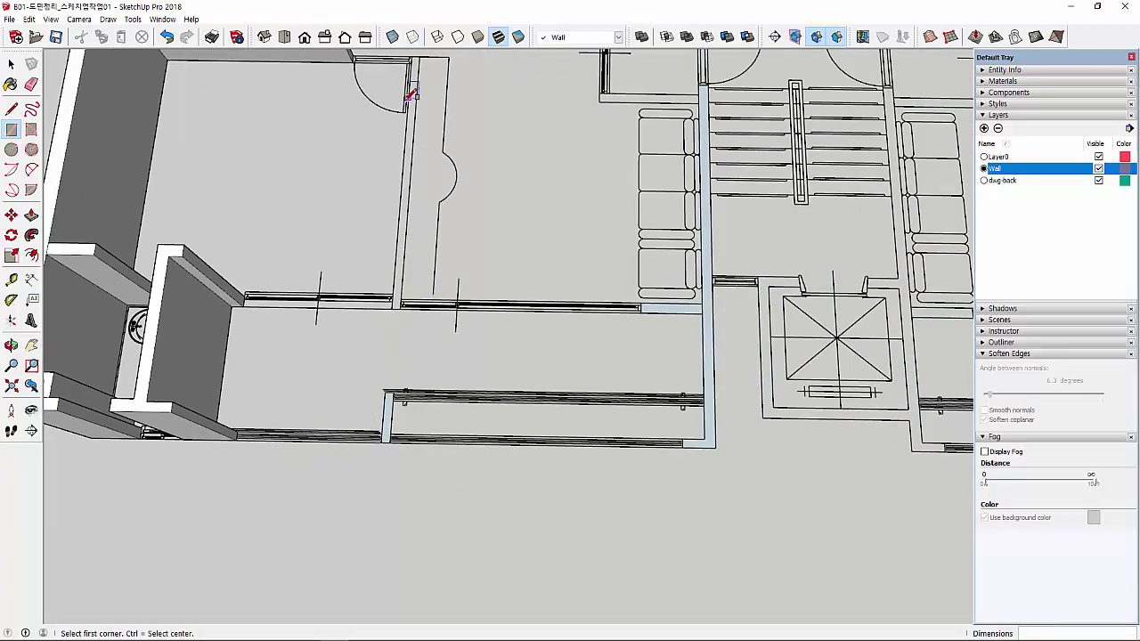
Trace the long upper room wall as a rectangle
middle_click_drag(412, 93, 418, 262, "shift")
right_click(417, 261)
left_click(438, 269)
scroll(418, 347, "up", 2)
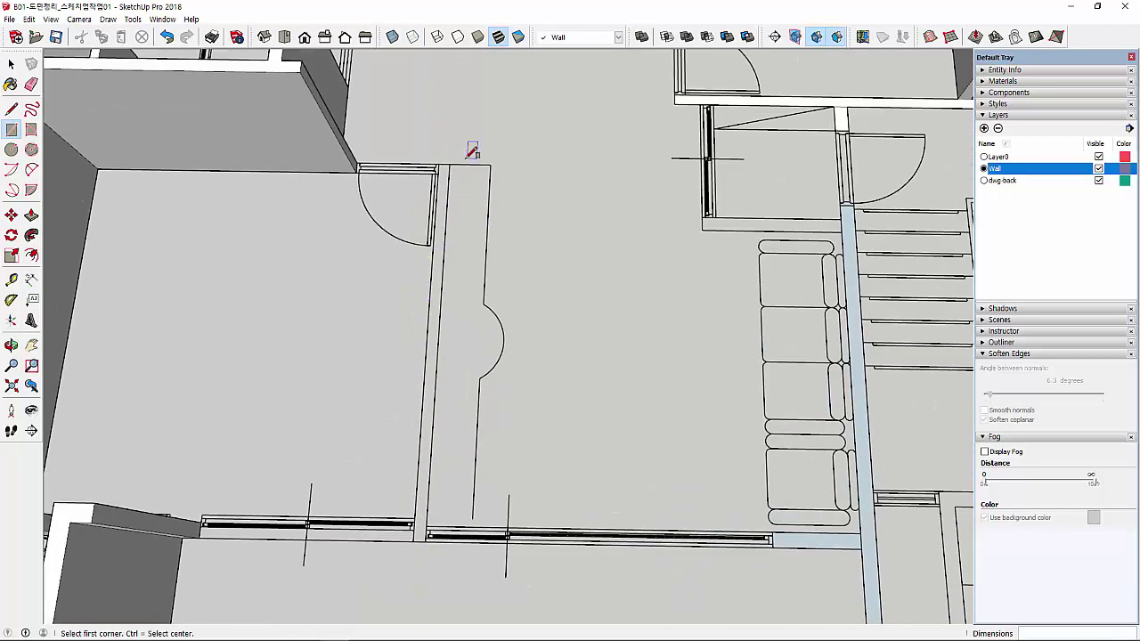
left_click(450, 165)
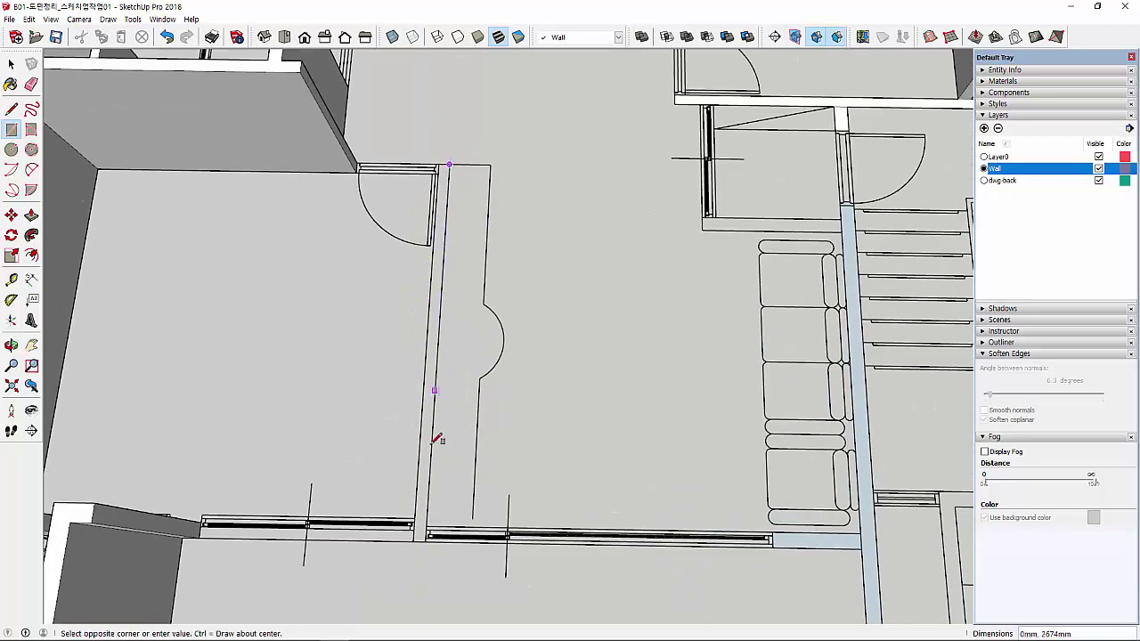
left_click(417, 533)
scroll(463, 428, "down", 1)
scroll(738, 270, "up", 1)
scroll(764, 279, "up", 1)
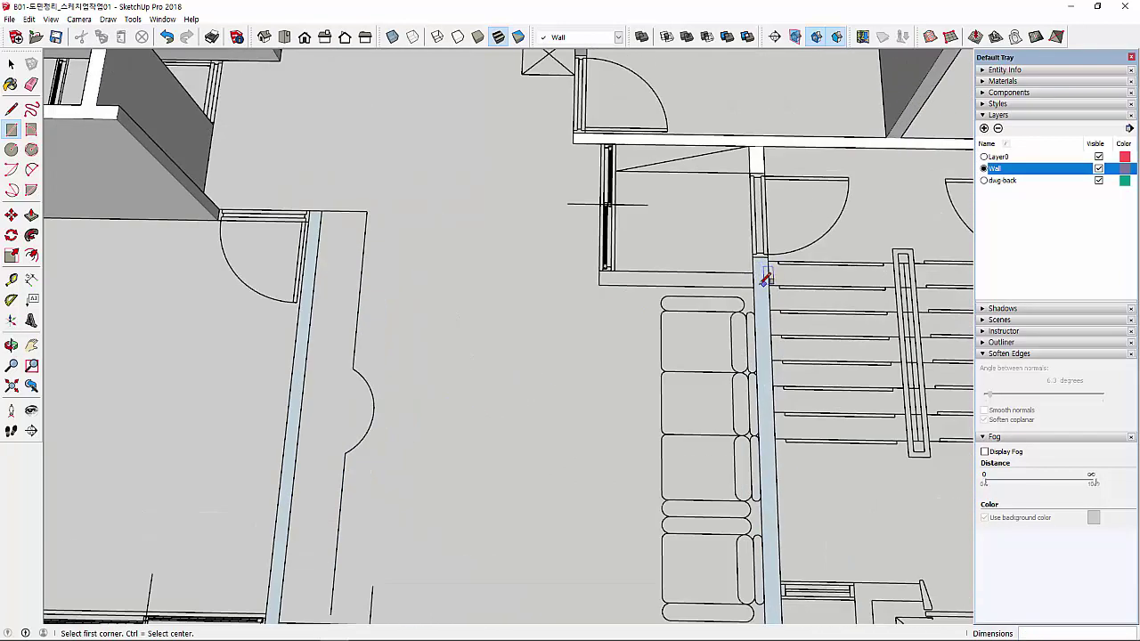
Trace rectangles over the upper stair wall and the landing wall
left_click(753, 286)
left_click(602, 269)
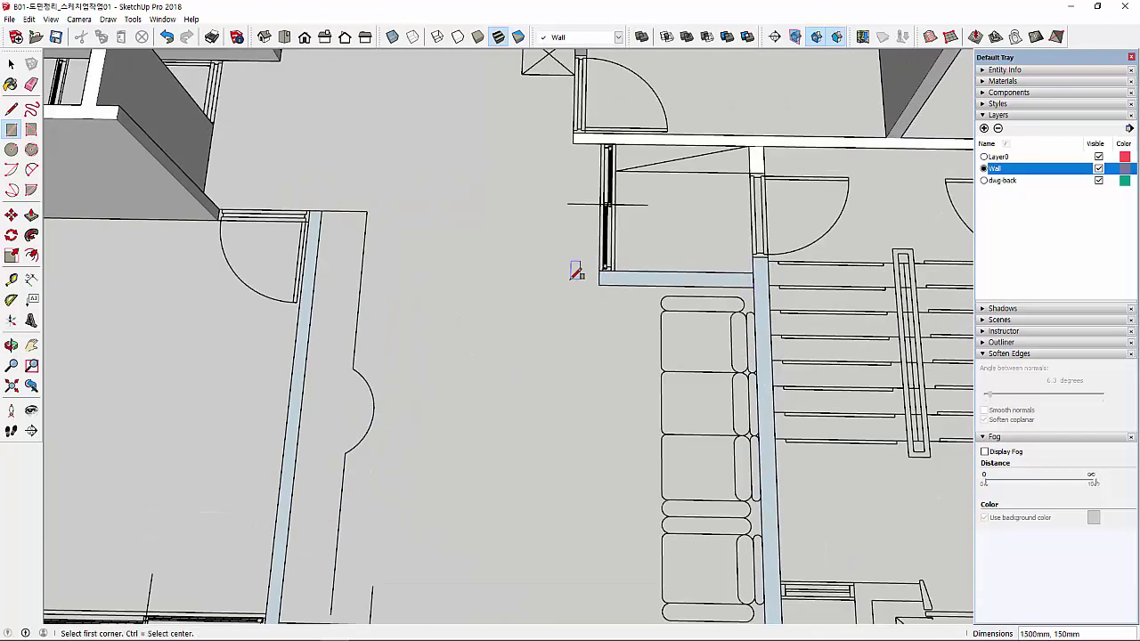
scroll(583, 272, "down", 1)
left_click(954, 287)
scroll(877, 277, "up", 1)
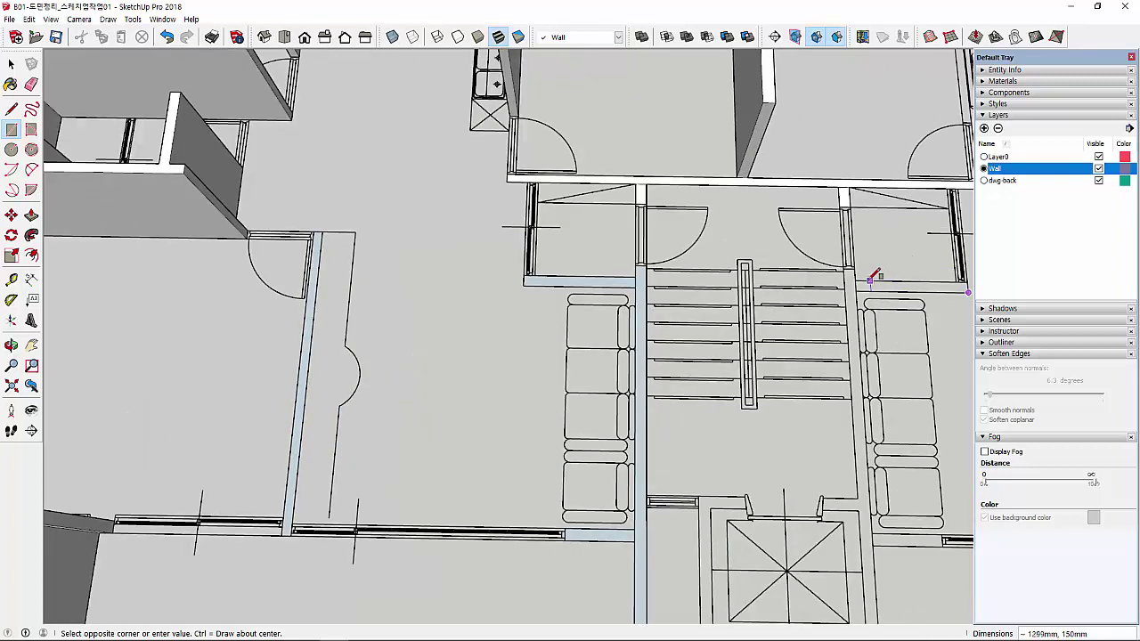
left_click(854, 278)
Trace the right stair wall as a 150 x 5115 mm strip, plus 150 x 425 mm corner stubs
left_click(857, 268)
middle_click_drag(827, 387, 612, 198, "shift")
right_click(613, 198)
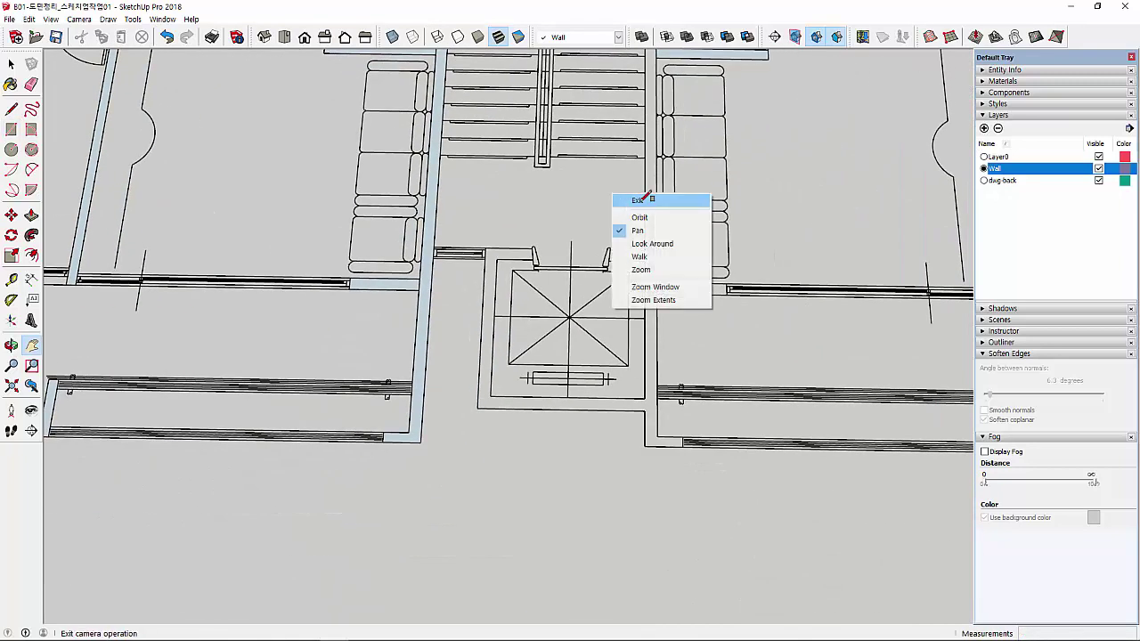
left_click(636, 200)
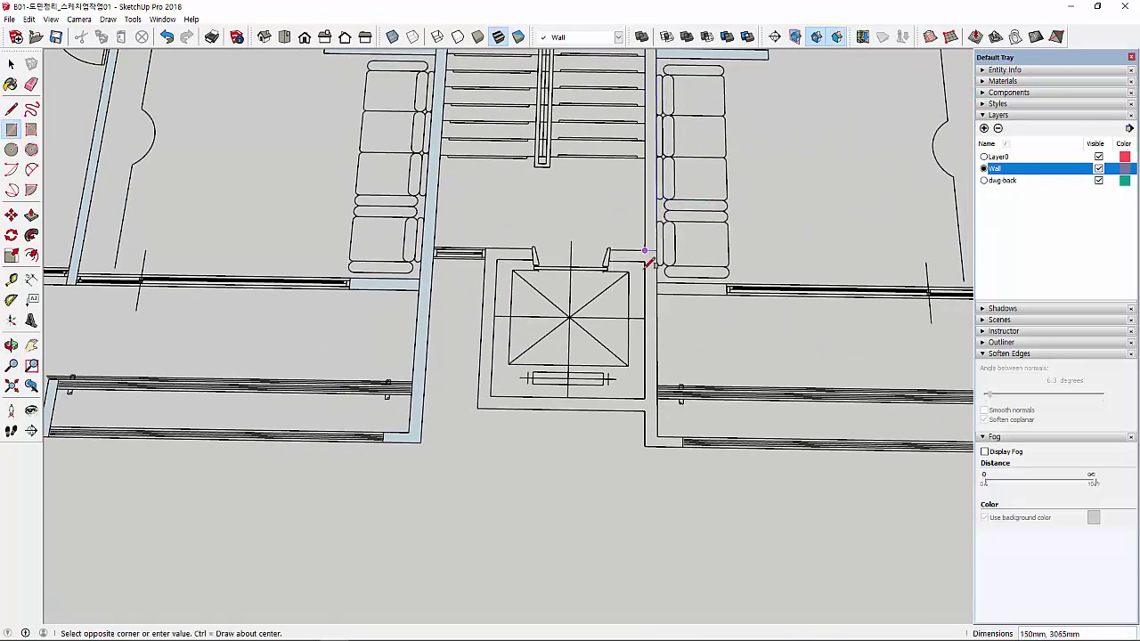
left_click(647, 405)
left_click(657, 410)
left_click(645, 444)
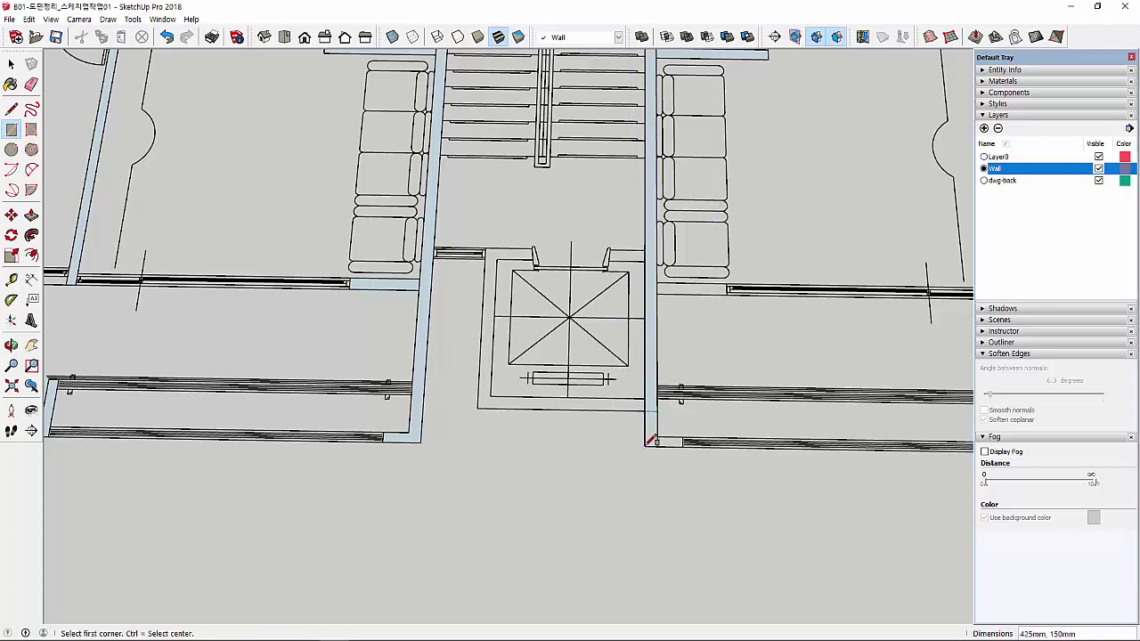
left_click(657, 443)
left_click(686, 442)
Zoom around the traced stairwell with the Eraser active, checking for leftover edges
scroll(659, 414, "up", 2)
key("e")
scroll(659, 395, "down", 3)
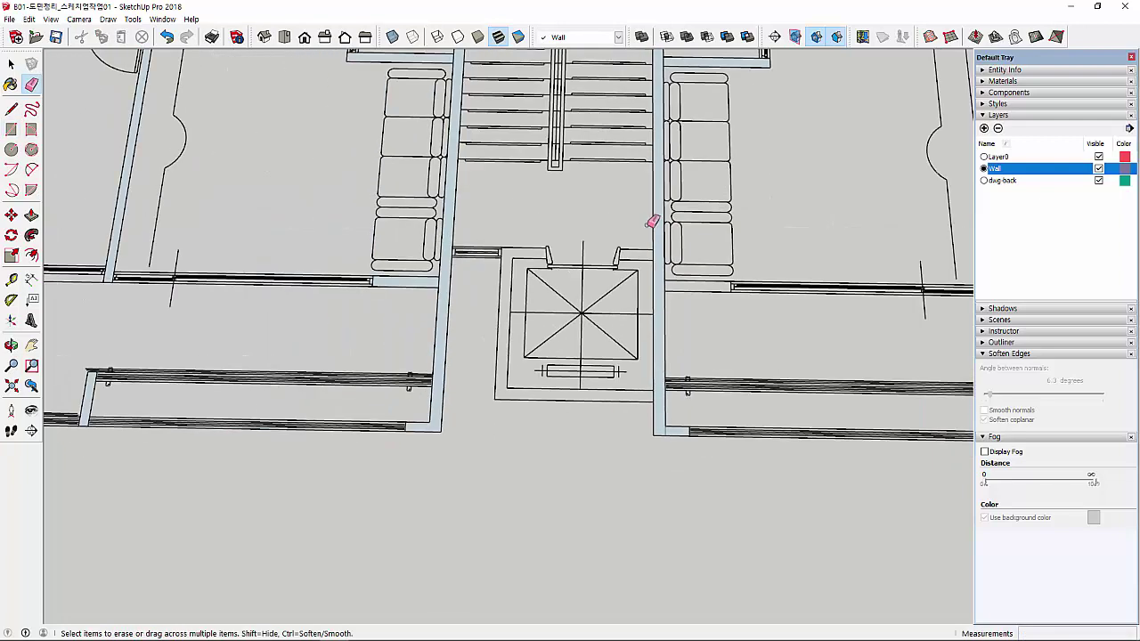
scroll(641, 216, "up", 1)
scroll(641, 194, "down", 2)
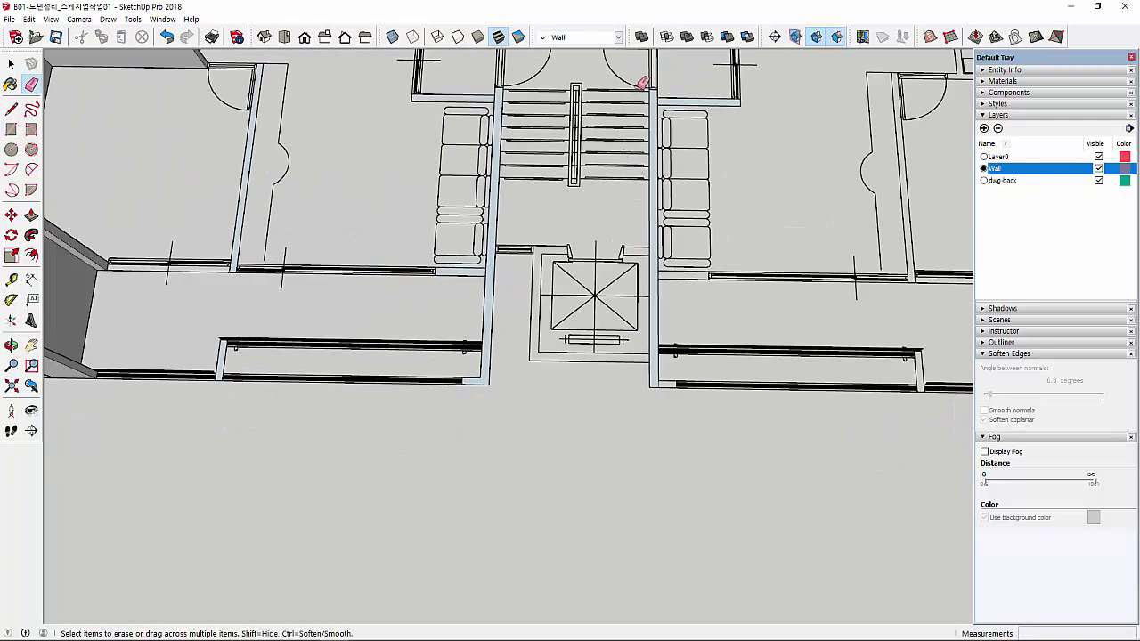
scroll(623, 102, "up", 1)
scroll(438, 314, "up", 1)
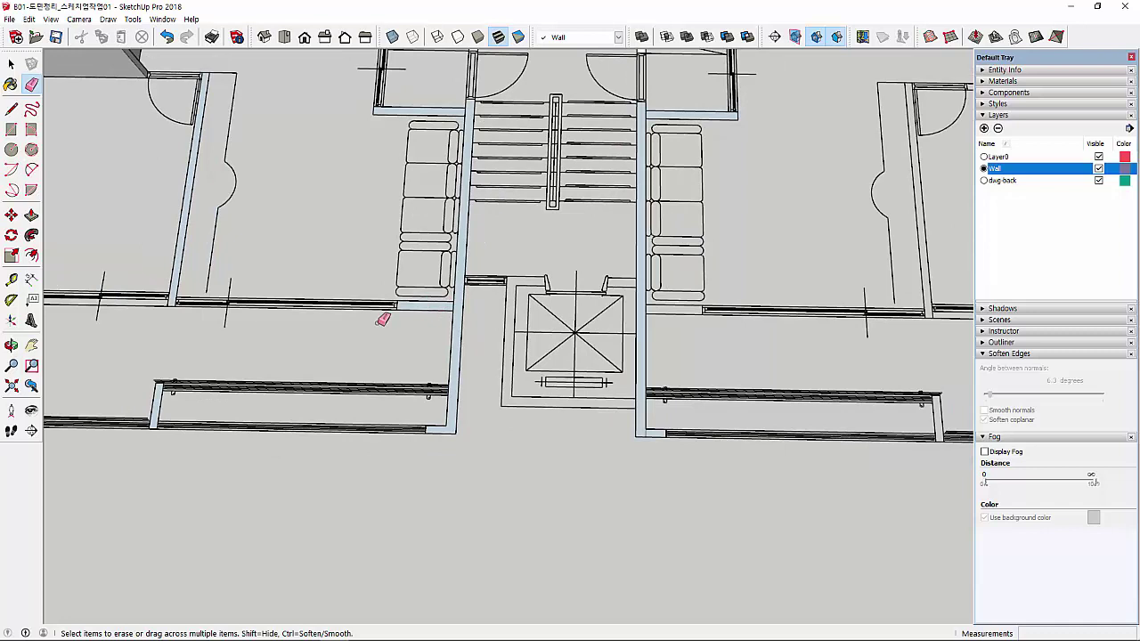
key("p")
scroll(391, 294, "down", 1)
scroll(364, 348, "down", 1)
scroll(364, 348, "down", 1)
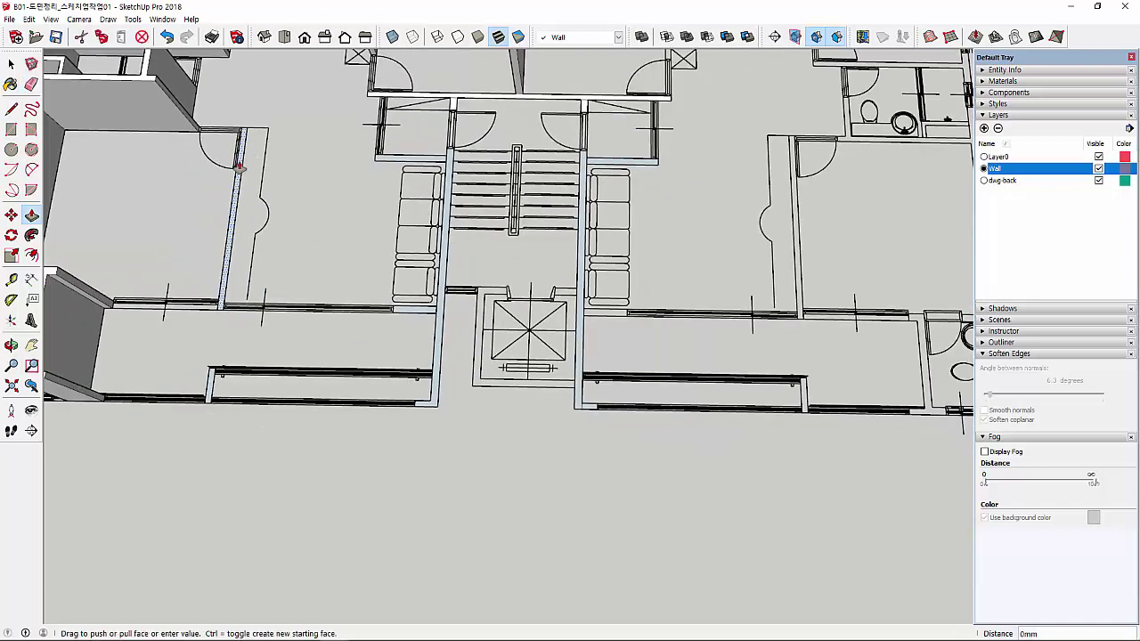
type("2000")
Raise the left room wall, wall-end, corridor wall and stair wall faces to full height
left_click(207, 312)
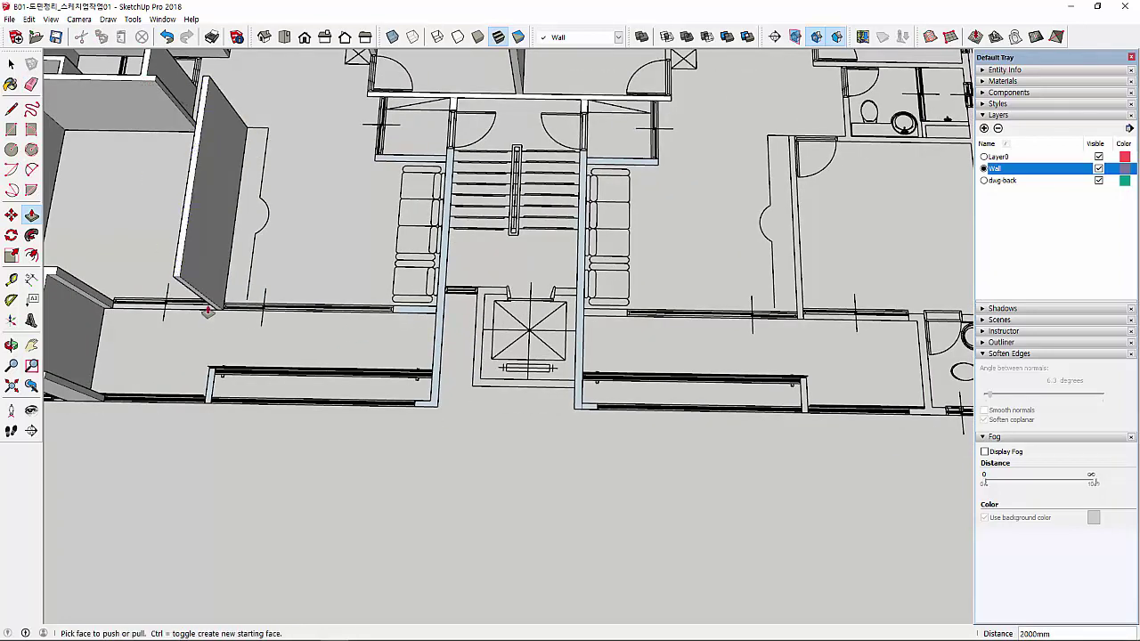
left_click(214, 370)
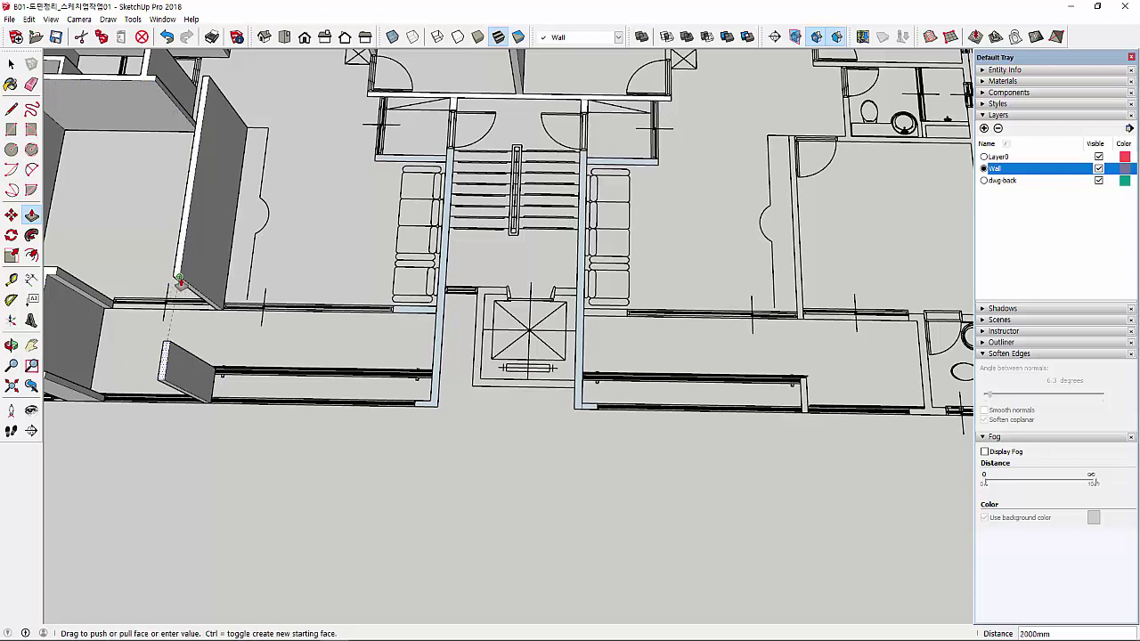
left_click(405, 330)
left_click(411, 315)
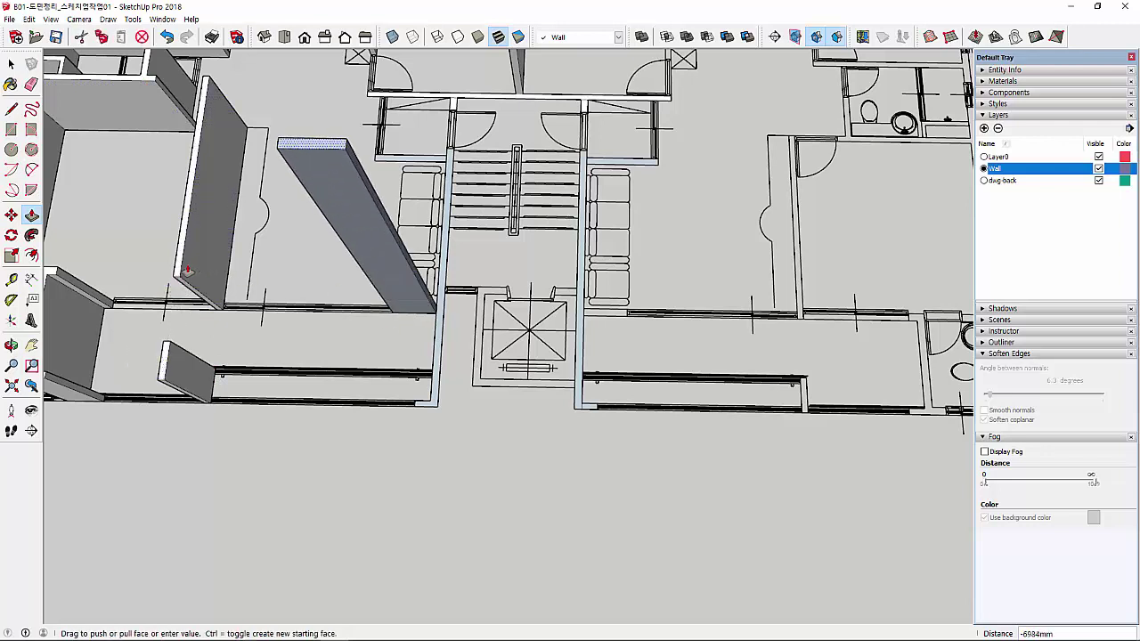
type("2000")
left_click(387, 325)
left_click(440, 334)
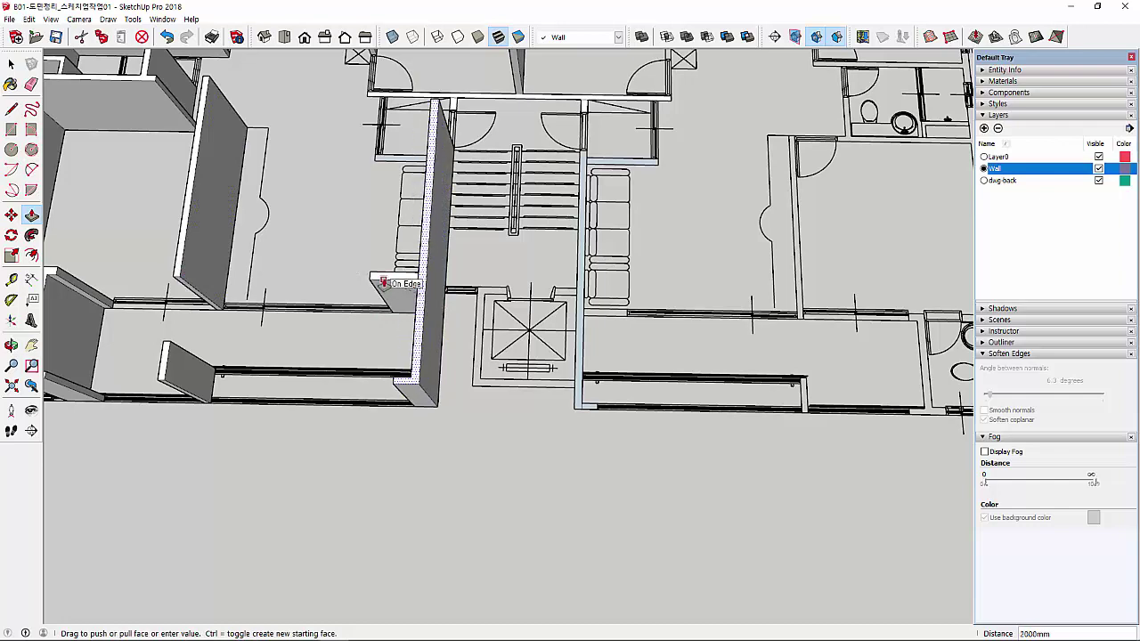
left_click(383, 283)
Raise the right stair wall strip to exactly 2000 mm and repeat it on the next strip
middle_click_drag(383, 283, 603, 160)
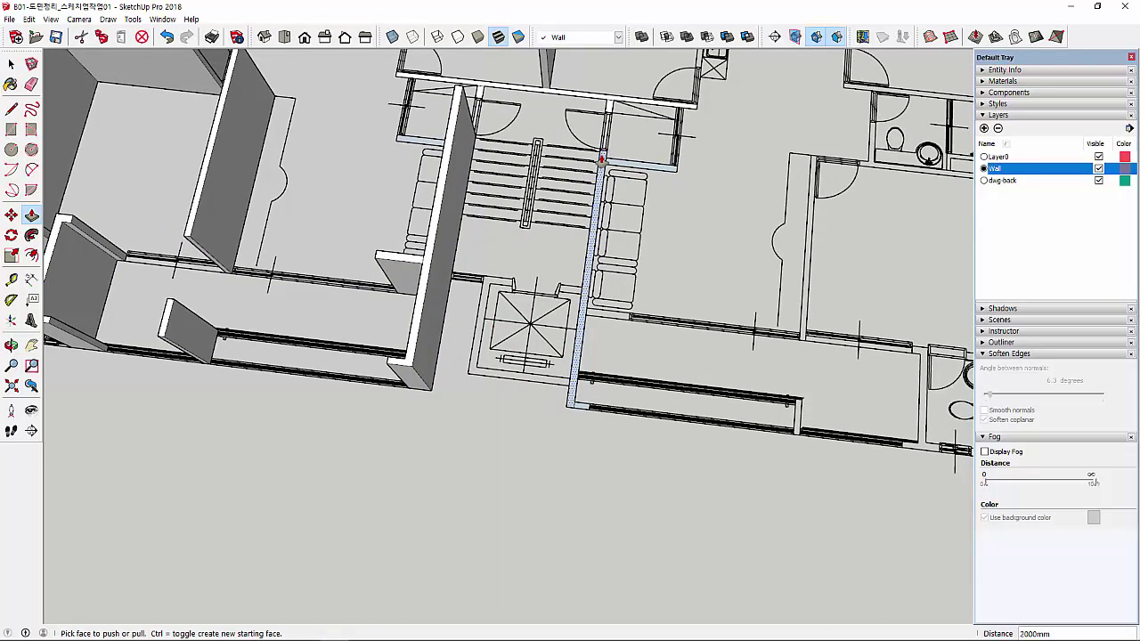
left_click(603, 160)
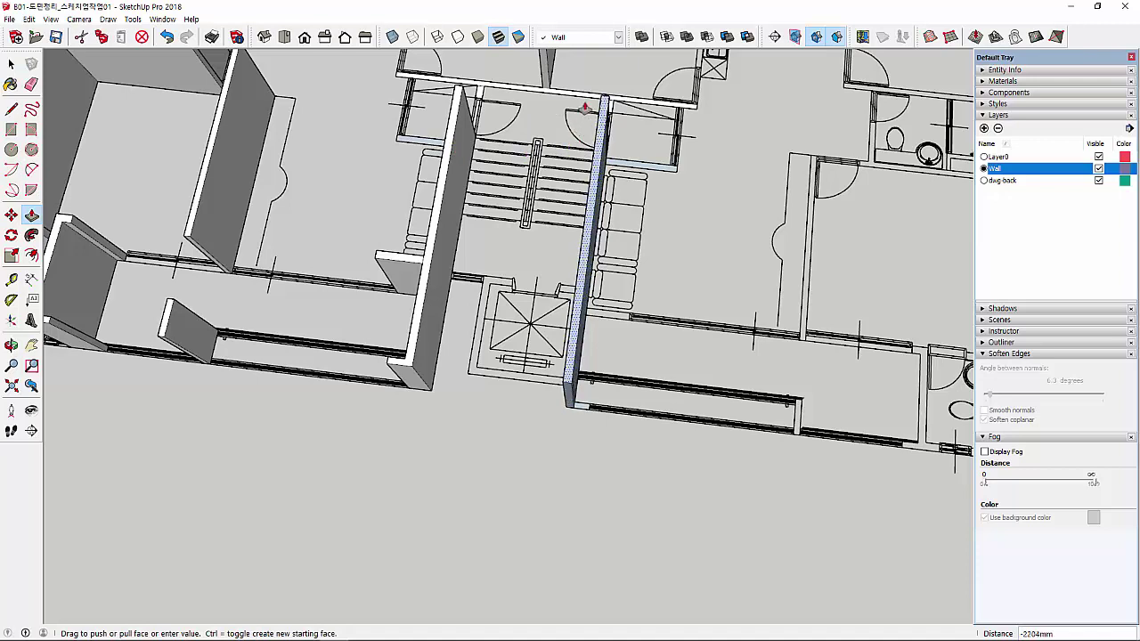
type("2000")
key("Return")
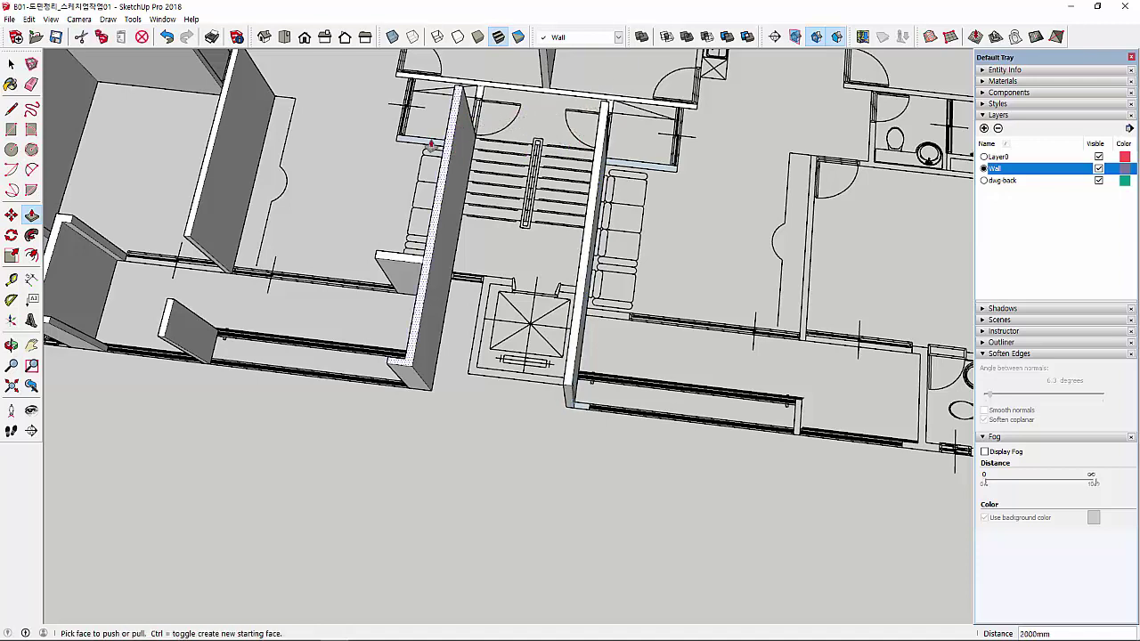
double_click(428, 146)
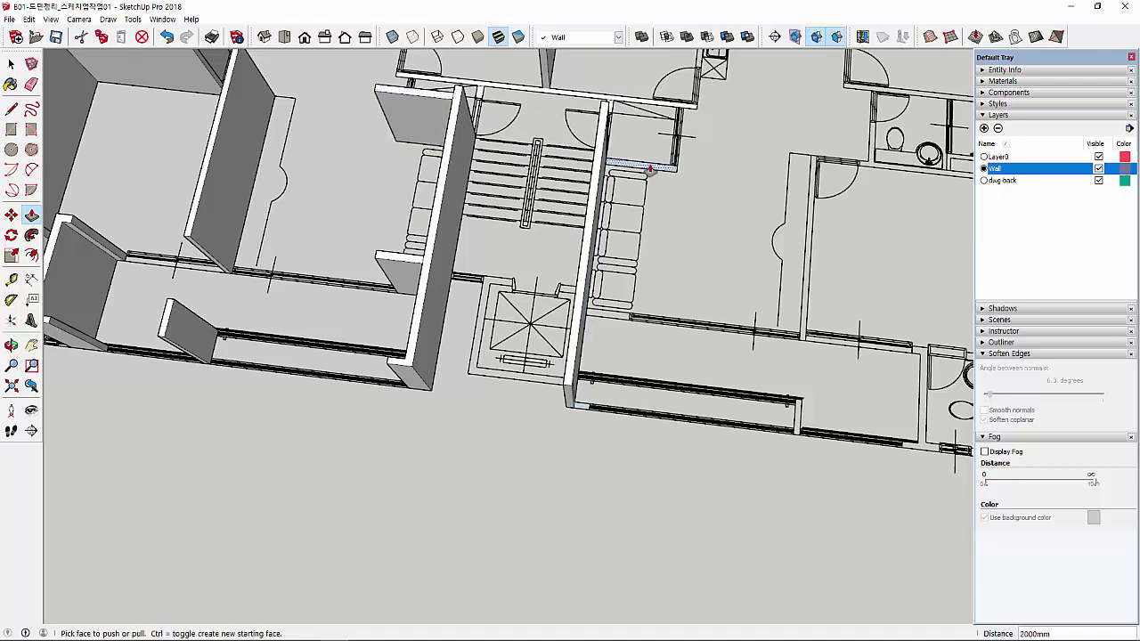
left_click(613, 164)
Reorient the view and raise the corridor wall face to full 2000 mm height
mouse_move(604, 160)
middle_mouse_down()
mouse_move(610, 105)
mouse_move(561, 311)
middle_mouse_up()
mouse_move(581, 279)
middle_mouse_down()
mouse_move(548, 192)
mouse_move(465, 411)
middle_mouse_up()
scroll(455, 346, "up", 2)
right_click(446, 343)
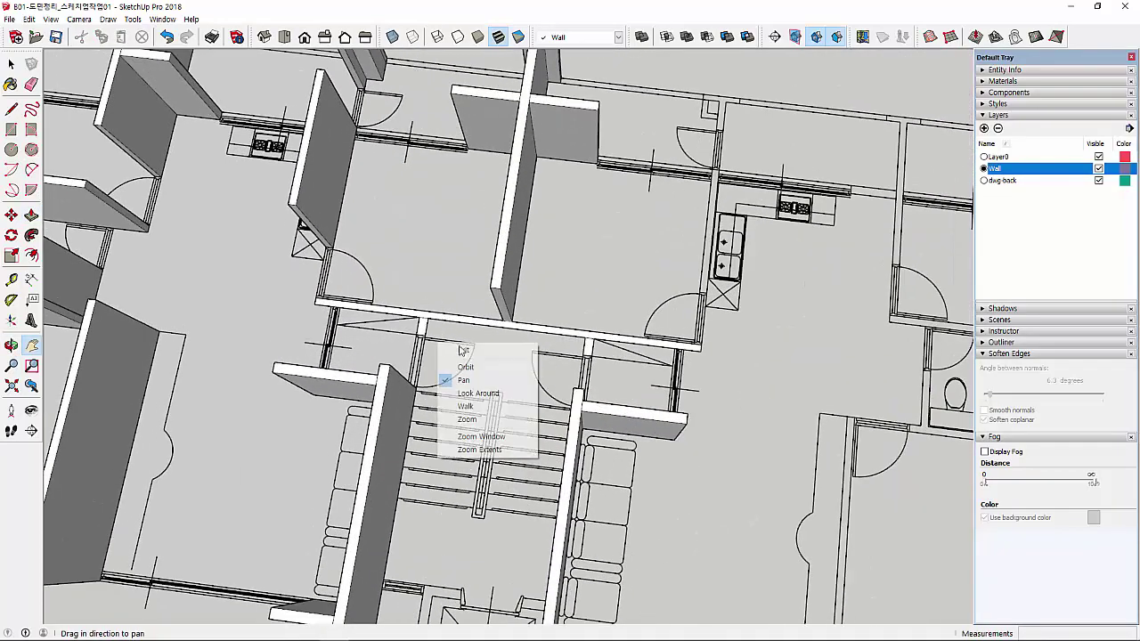
left_click(452, 349)
scroll(452, 349, "up", 2)
left_click(443, 313)
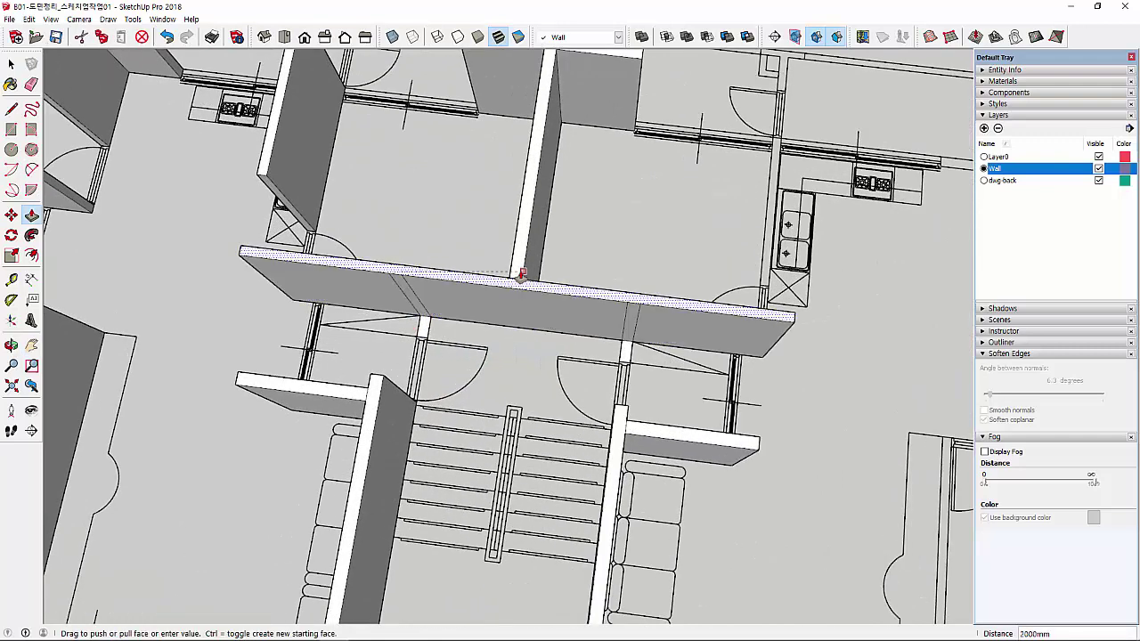
left_click(452, 331)
Raise the remaining short stairwell wall pieces to 2000 mm
left_click(424, 329)
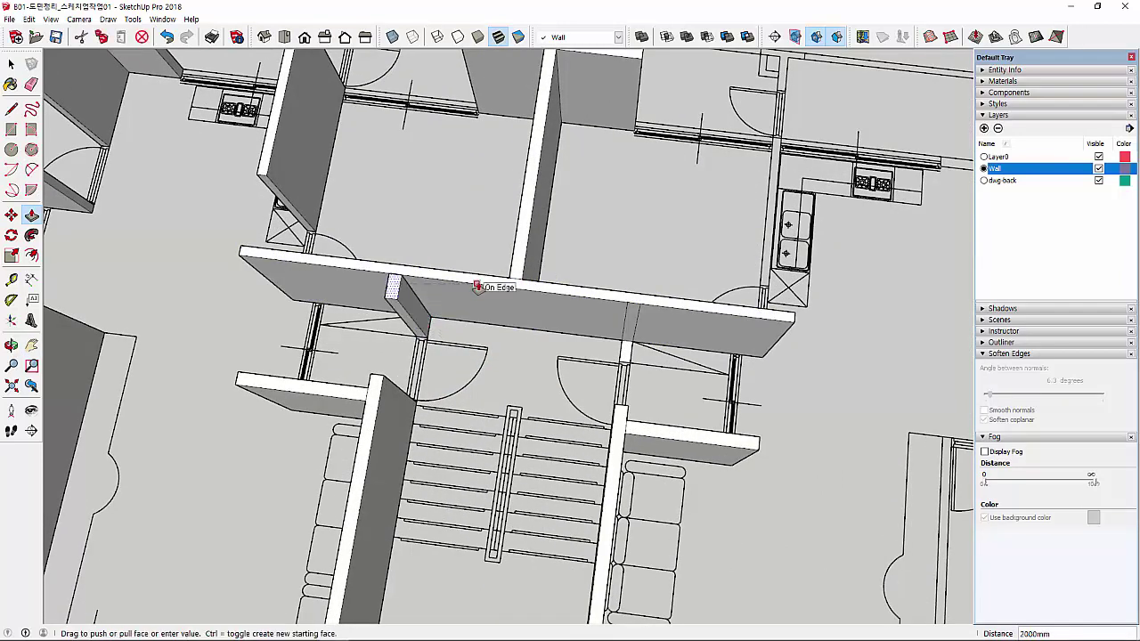
left_click(472, 284)
left_click(629, 347)
left_click(666, 378)
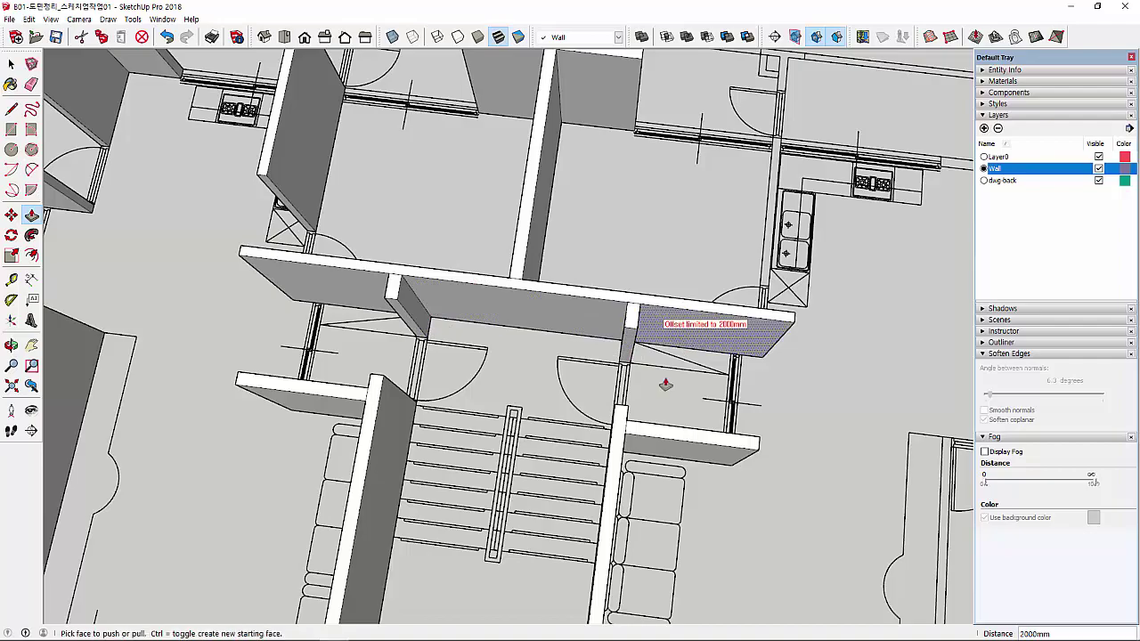
Orbit and pan the view toward the kitchen area
mouse_move(666, 381)
middle_mouse_down()
mouse_move(635, 374)
mouse_move(735, 364)
middle_mouse_up()
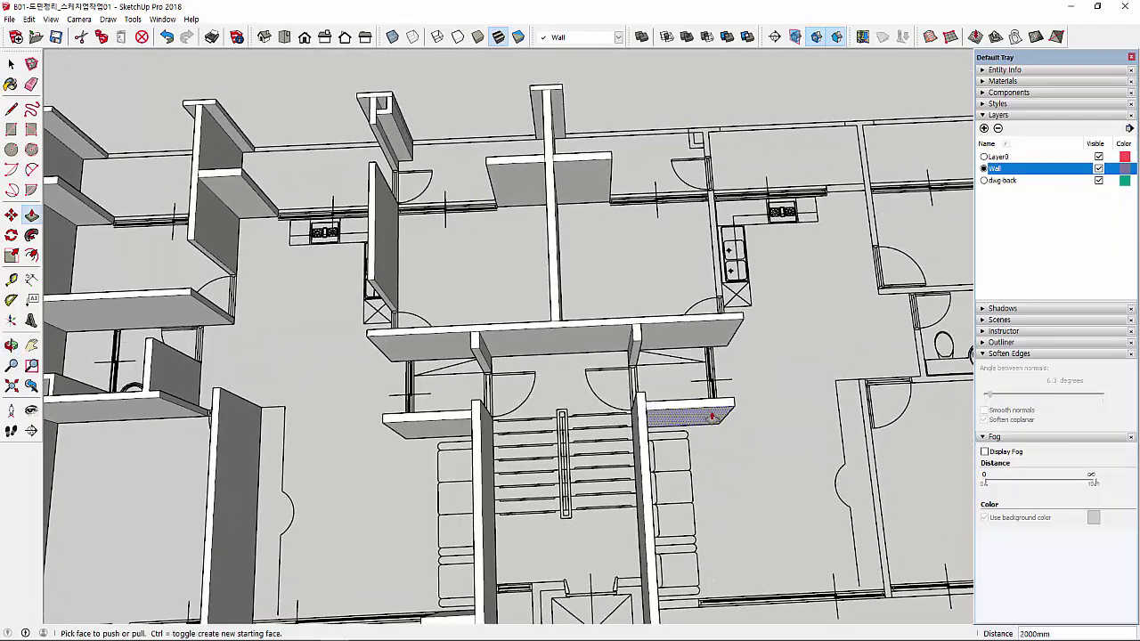
middle_click_drag(530, 425, 455, 321, "shift")
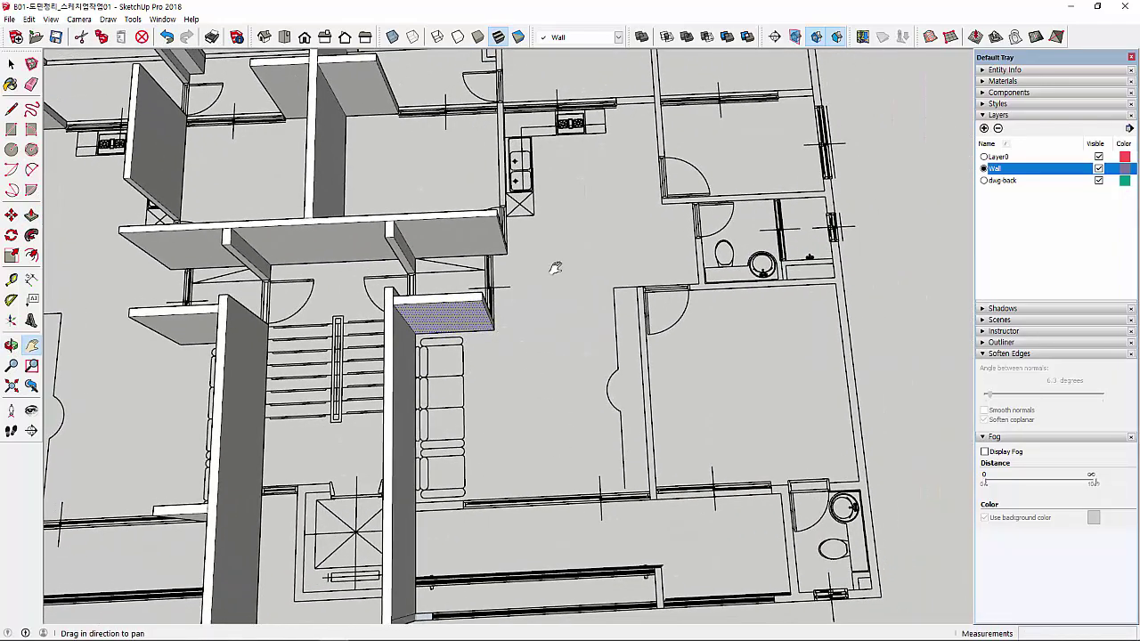
middle_click_drag(555, 267, 580, 411, "shift")
scroll(495, 350, "up", 2)
Trace rectangles over the kitchen's top wall segment and the wall corner
key("r")
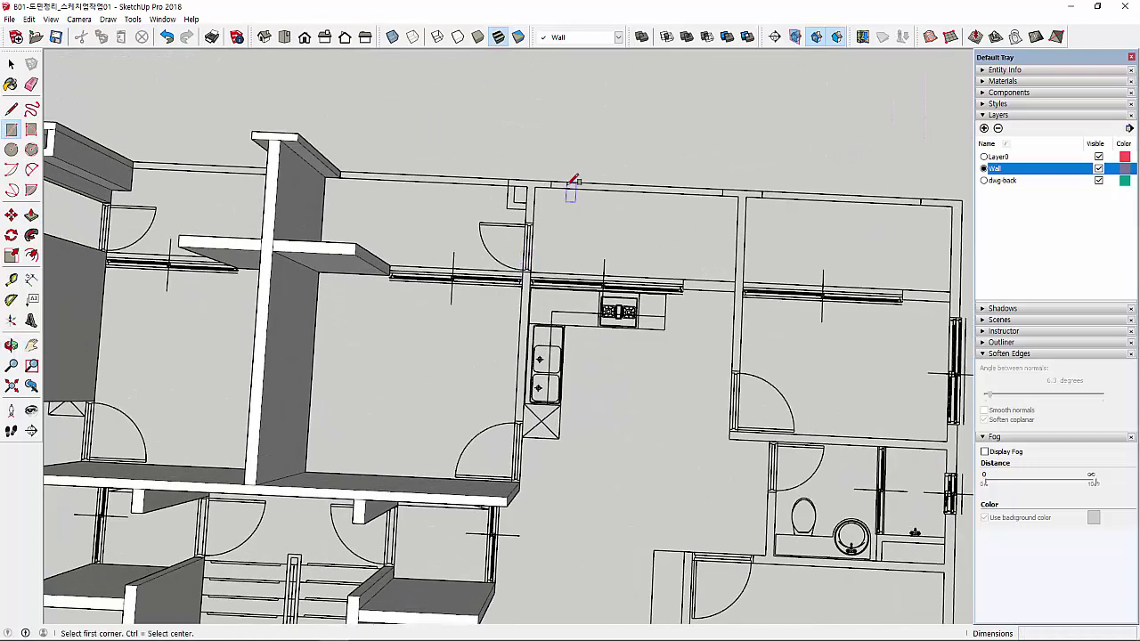
scroll(552, 186, "up", 1)
left_click(492, 175)
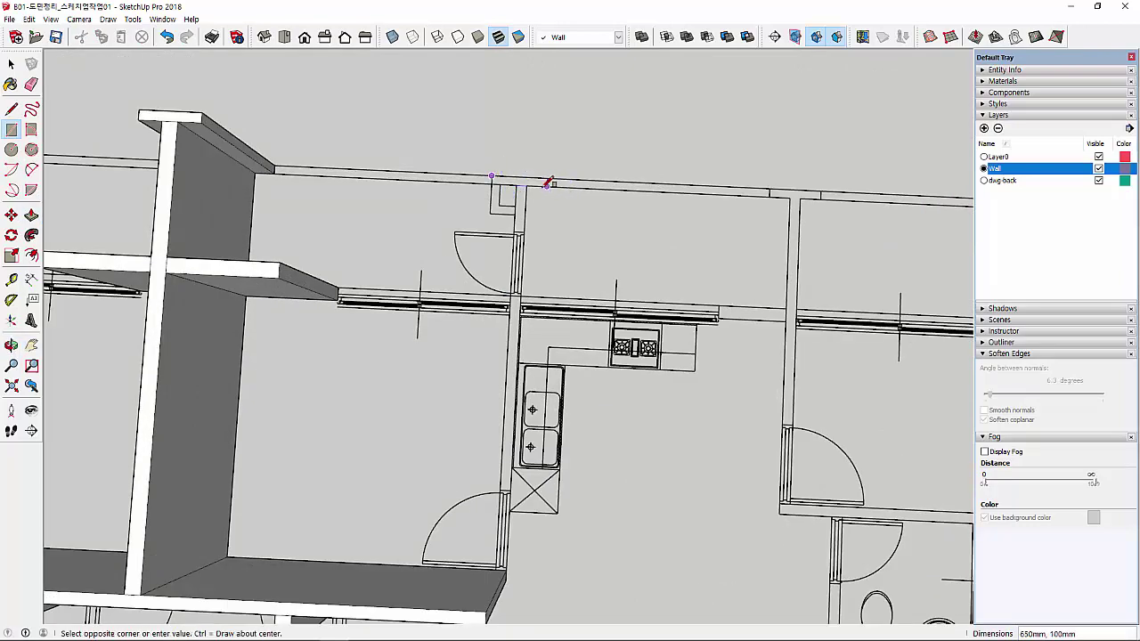
left_click(550, 183)
left_click(770, 189)
left_click(820, 198)
Trace a small rectangle at the top wall junction and select its face
left_click(522, 182)
scroll(514, 216, "up", 1)
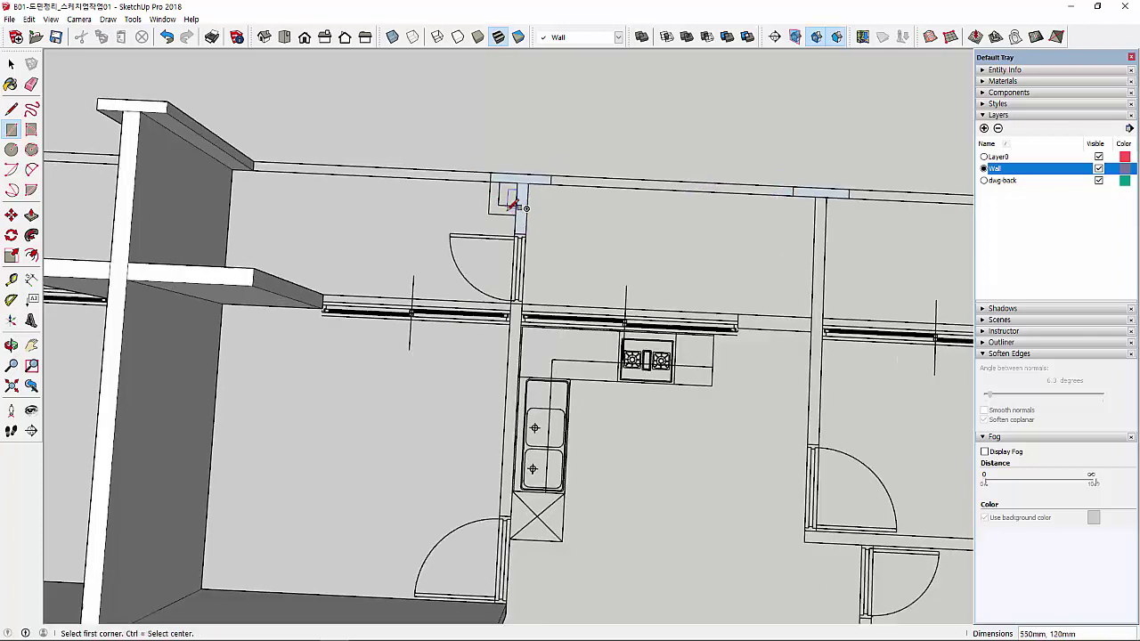
scroll(500, 196, "up", 1)
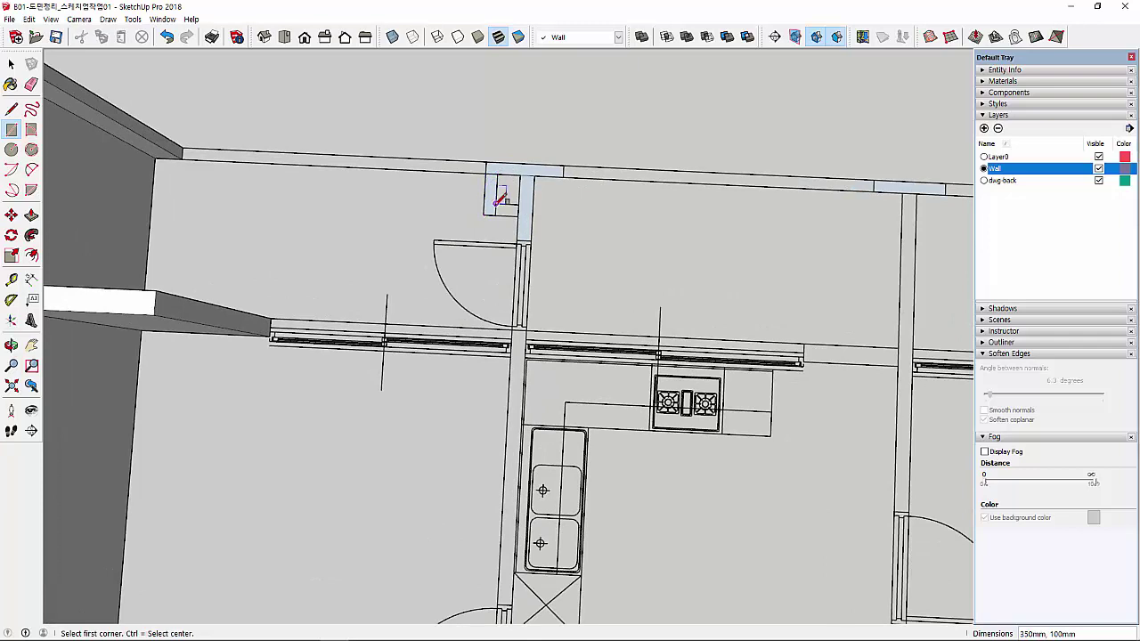
left_click(501, 194)
key("e")
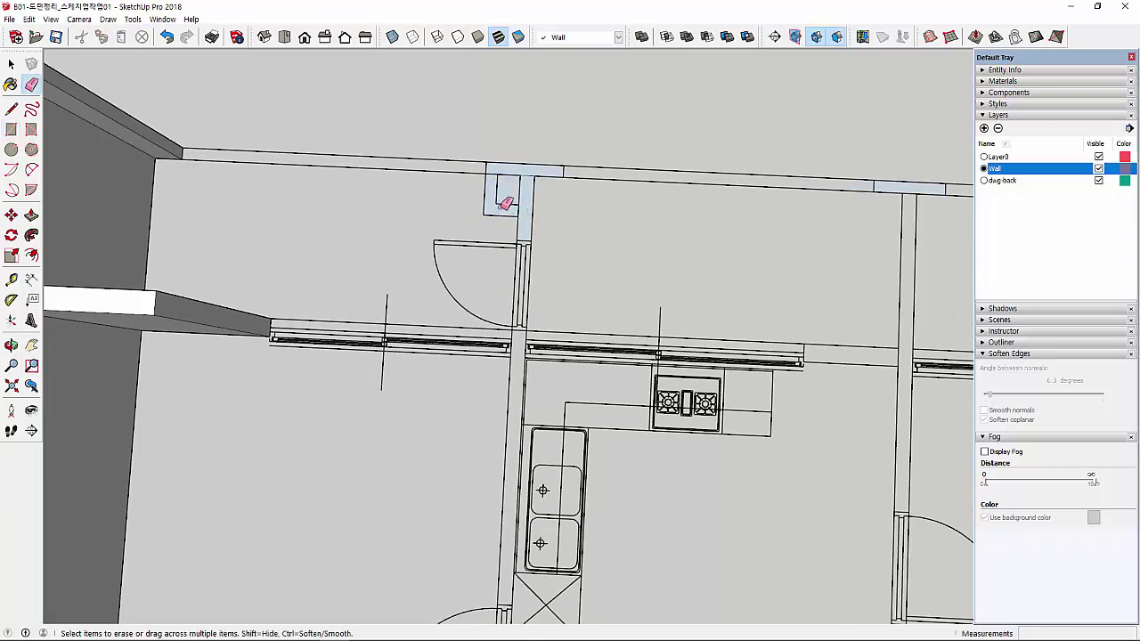
key("space")
left_click(503, 193)
scroll(539, 235, "down", 1)
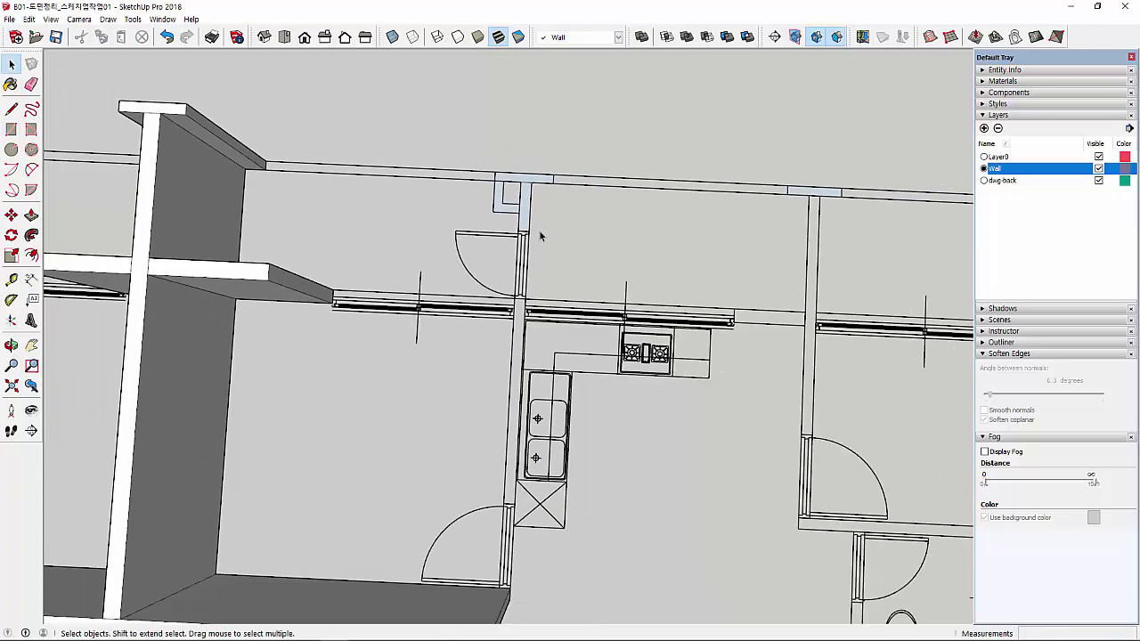
Trace the wall strip on the left side of the kitchen
key("r")
scroll(485, 356, "up", 1)
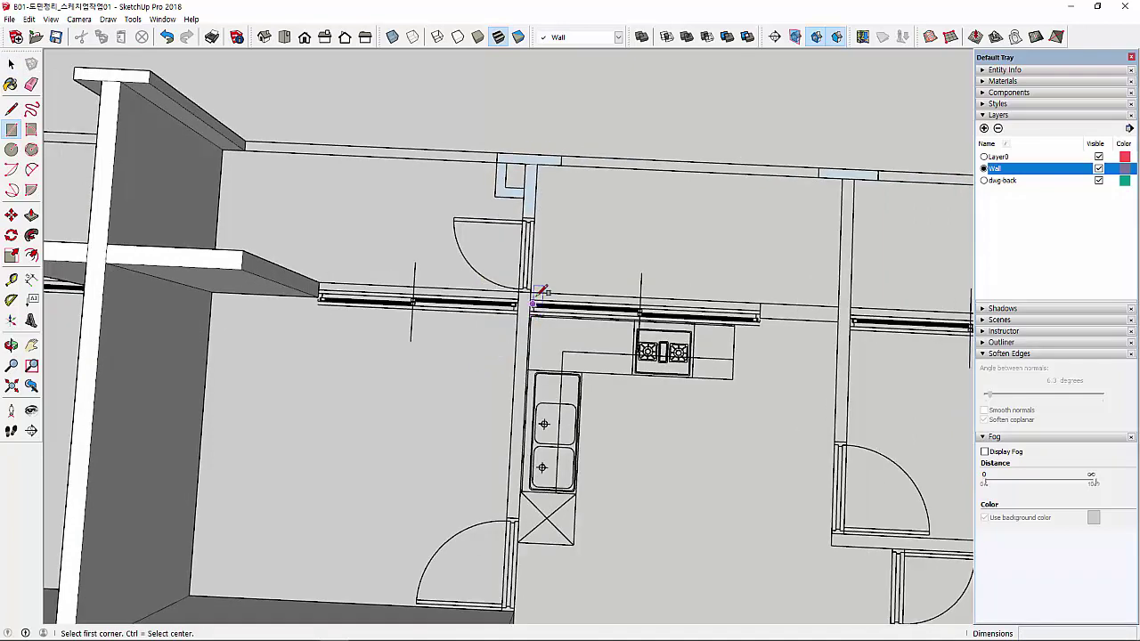
left_click(530, 292)
left_click(508, 516)
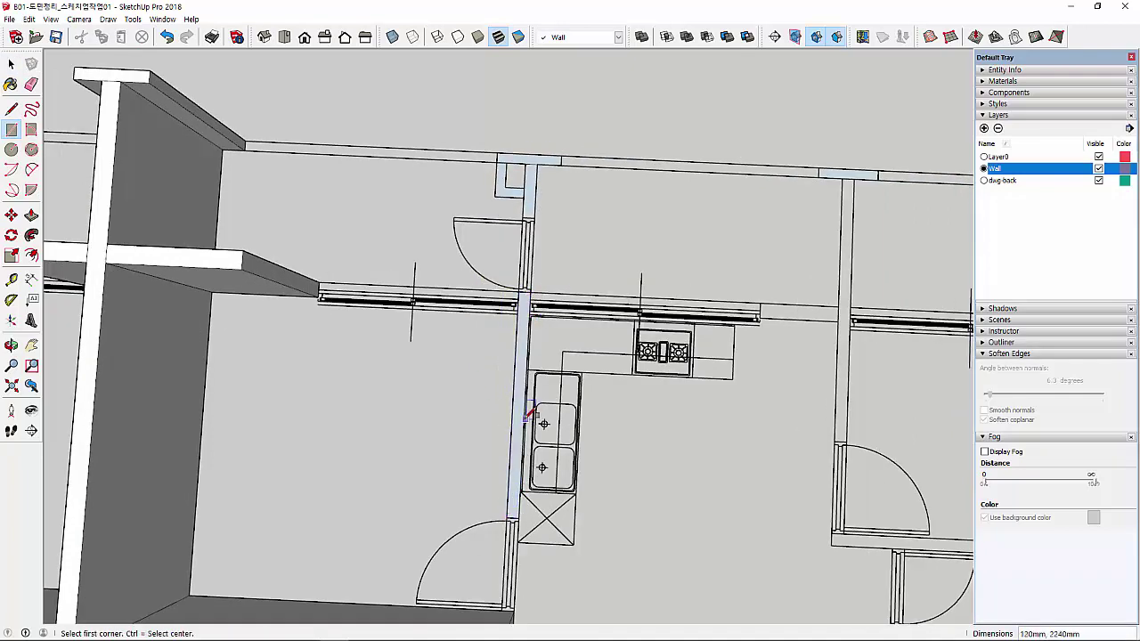
middle_click_drag(531, 412, 543, 347)
Trace the right vertical wall strip and the short horizontal wall piece
left_click(843, 187)
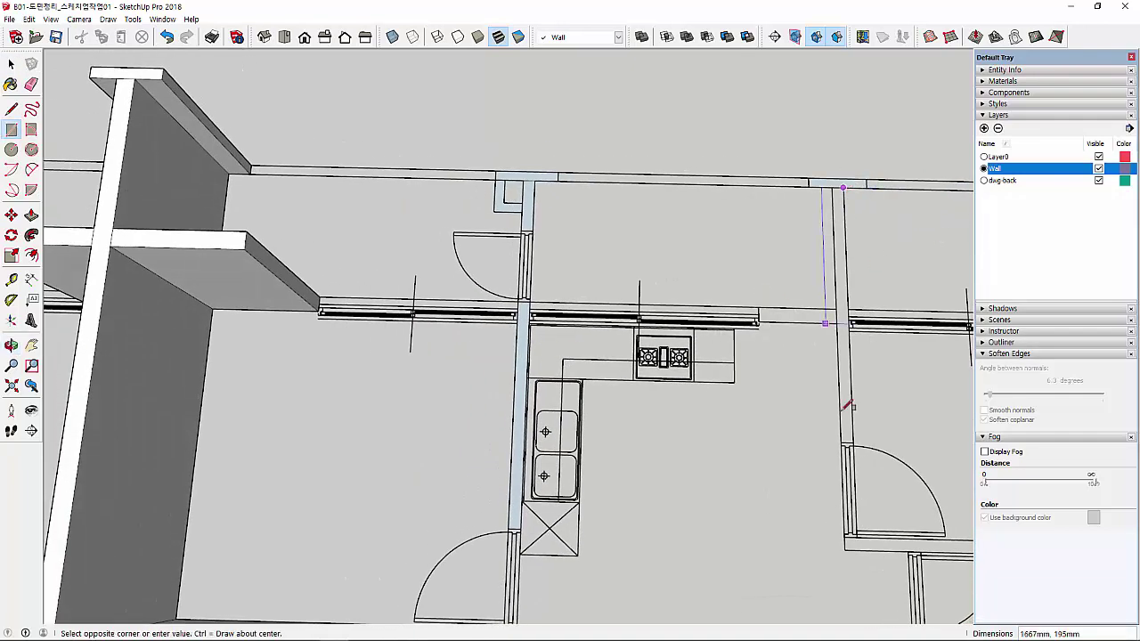
left_click(841, 440)
left_click(837, 323)
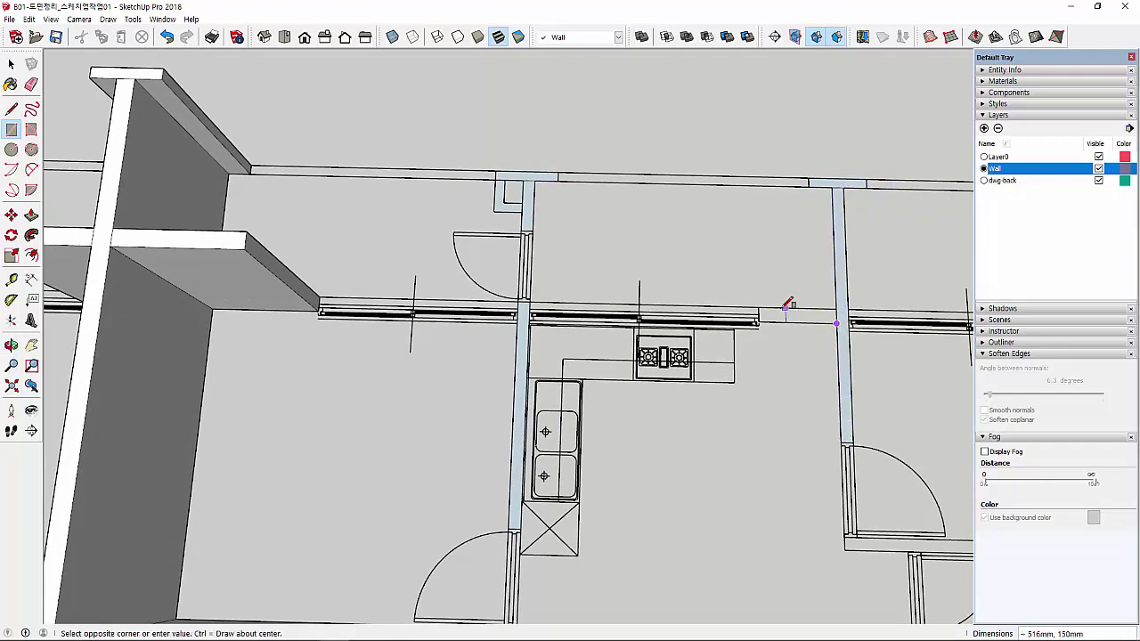
left_click(758, 308)
middle_click_drag(614, 372, 654, 443)
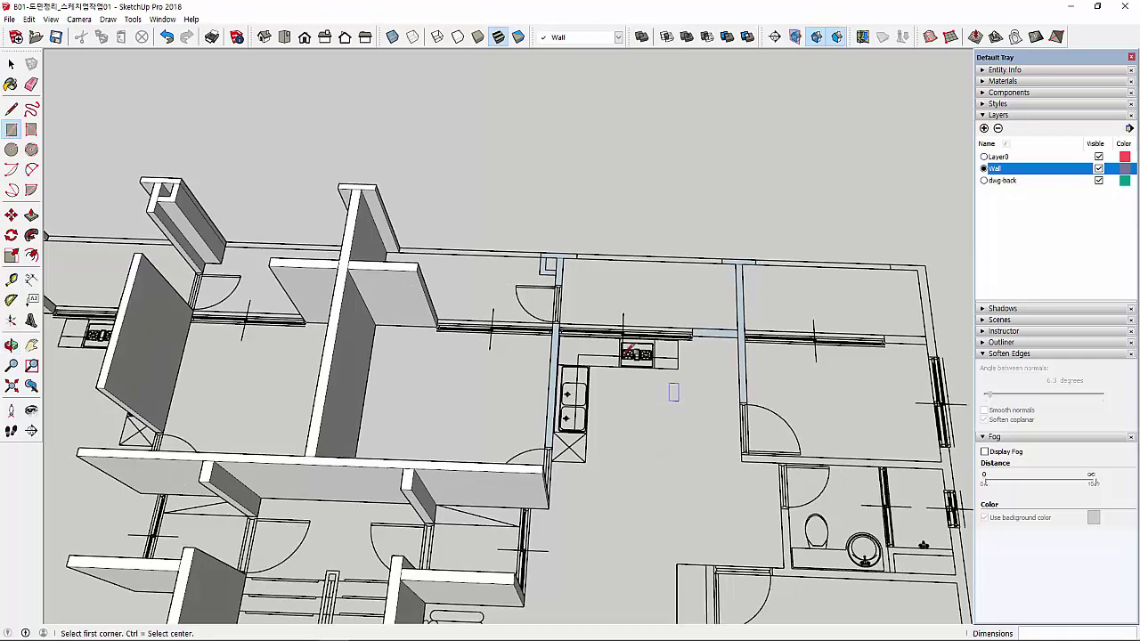
Raise the small corner block and the wall beside the kitchen to 2000 mm
scroll(558, 276, "up", 1)
key("p")
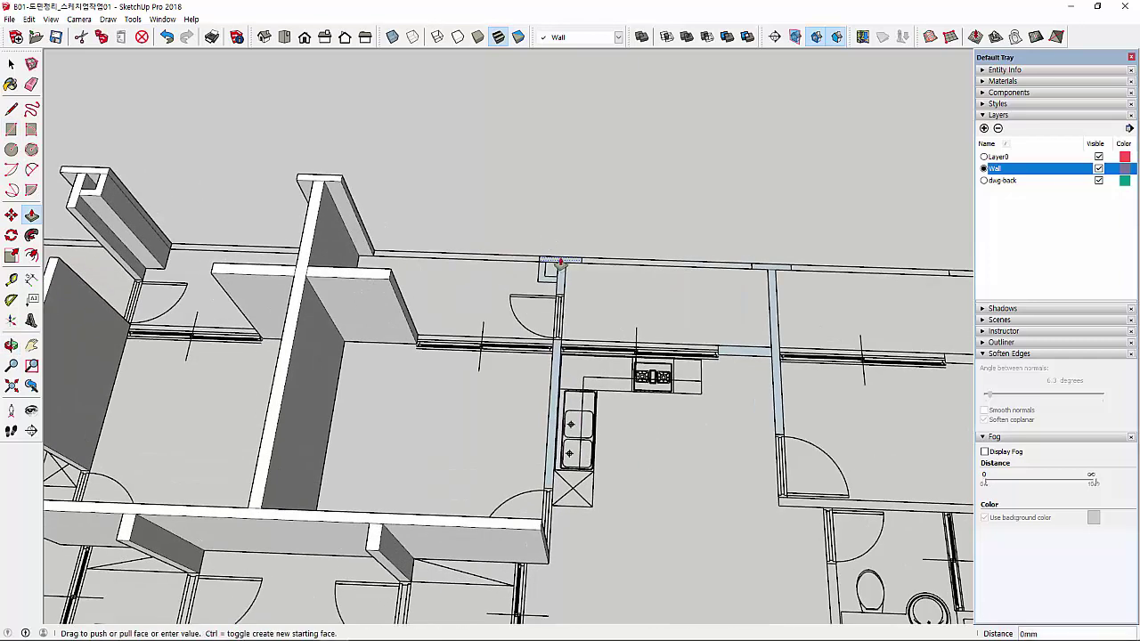
left_click(552, 267)
left_click(388, 283)
left_click(537, 276)
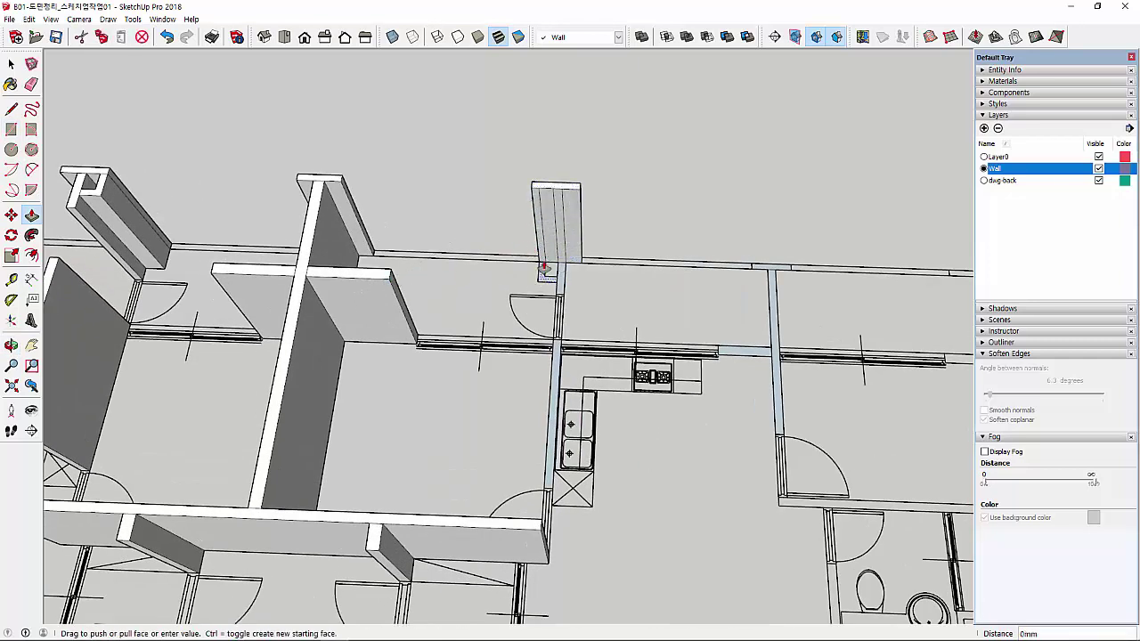
left_click(560, 269)
left_click(560, 269)
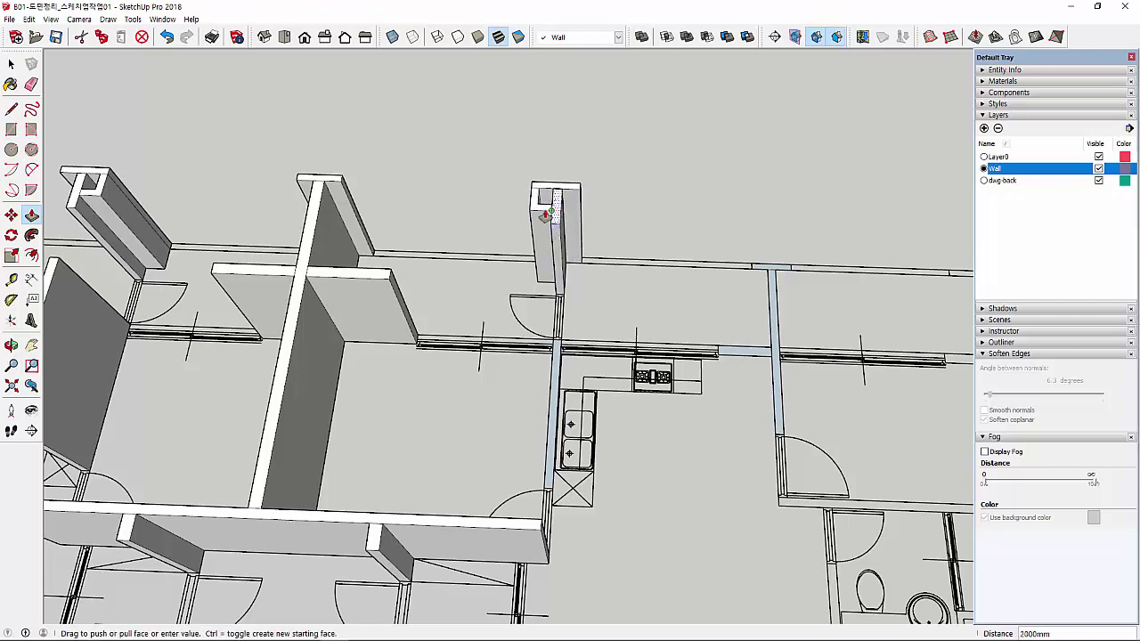
left_click(544, 216)
Raise the kitchen's left wall, right wall piece and thin strip to 2000 mm
left_click(553, 361)
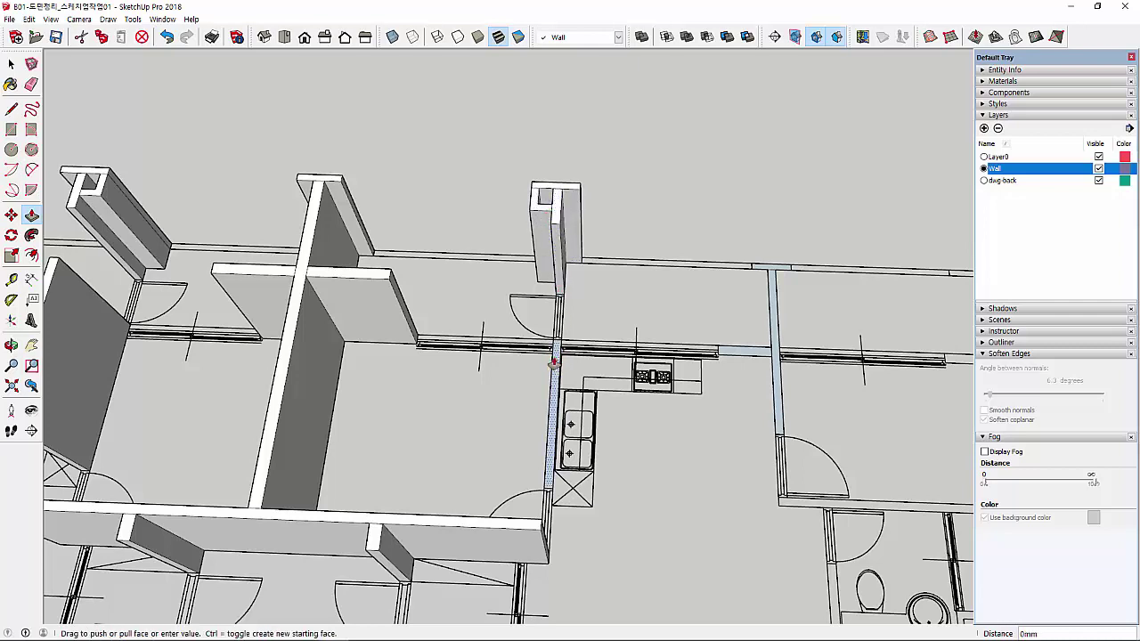
left_click(389, 282)
left_click(774, 266)
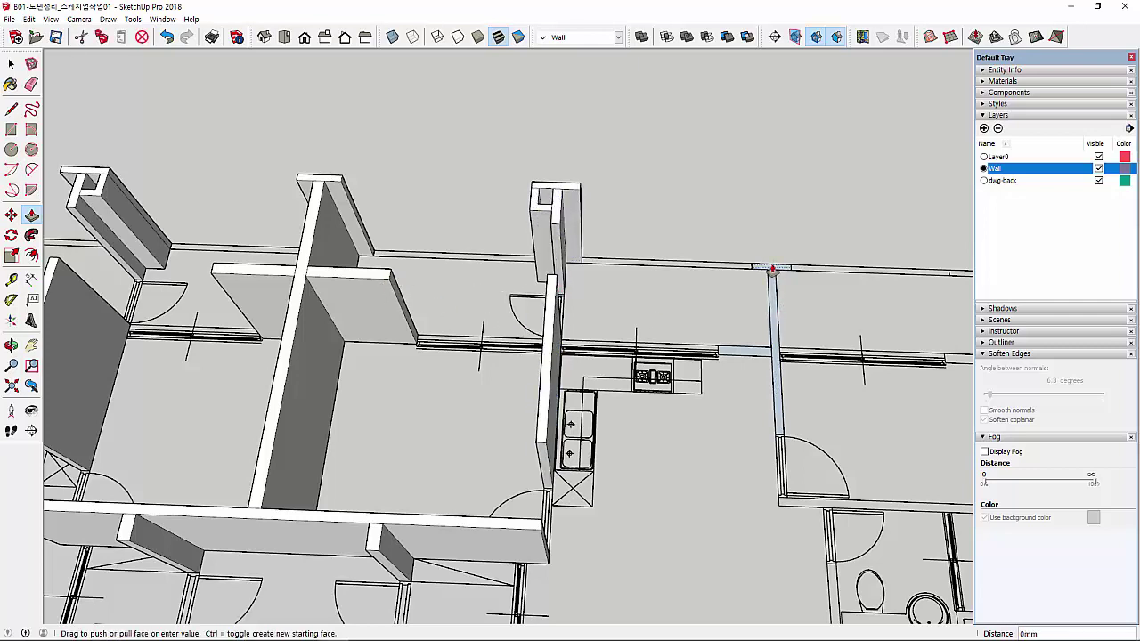
left_click(560, 217)
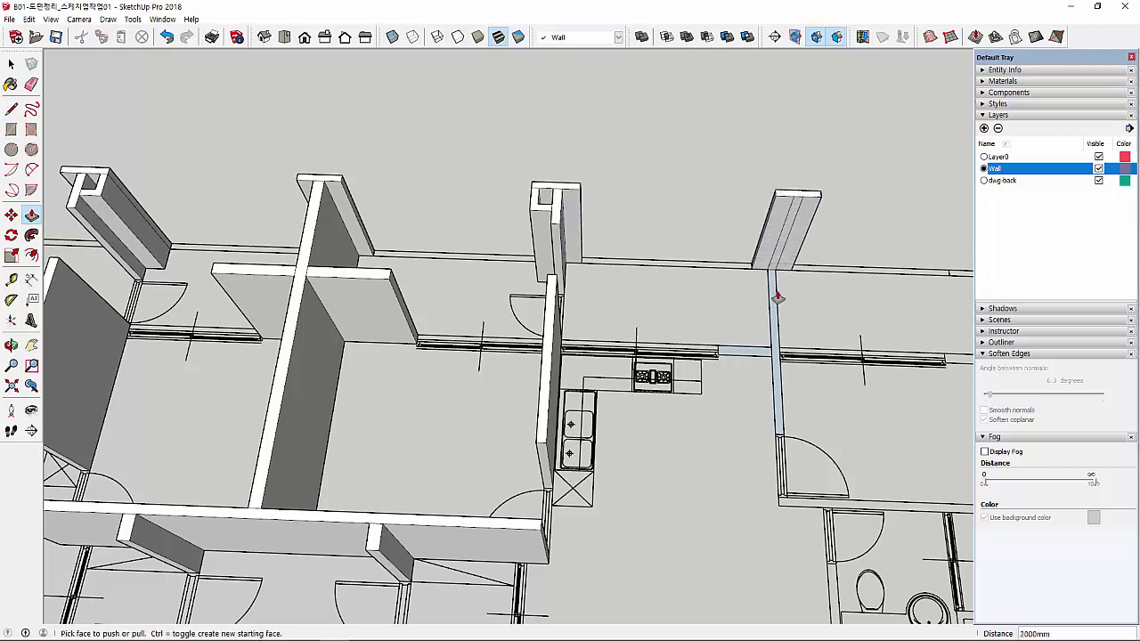
left_click(778, 297)
left_click(547, 303)
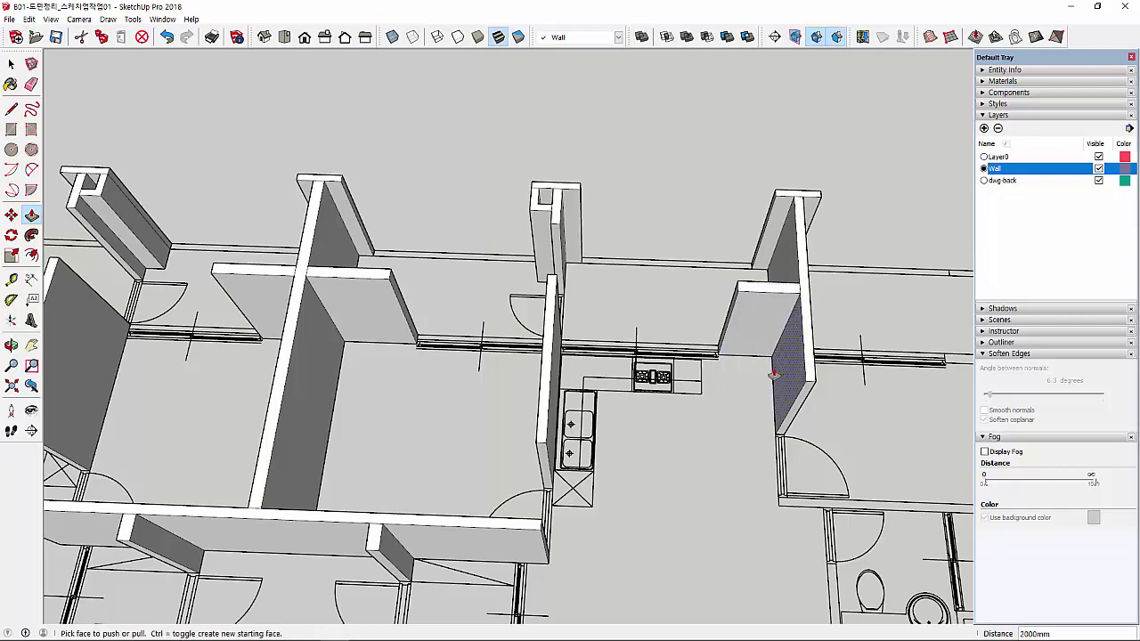
scroll(766, 356, "down", 3)
mouse_move(672, 352)
middle_mouse_down("shift")
mouse_move(671, 316)
mouse_move(583, 384)
mouse_move(498, 374)
mouse_move(745, 234)
middle_mouse_up("shift")
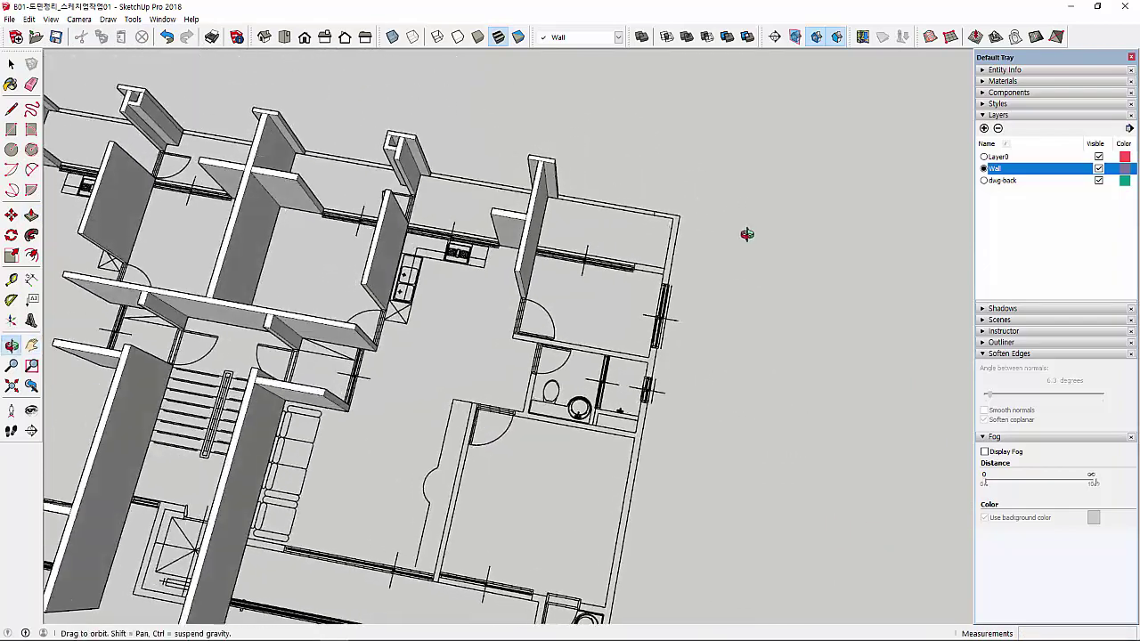
Trace rectangles at the room corner and along the right wall's end
scroll(725, 227, "up", 2)
key("r")
scroll(658, 207, "up", 2)
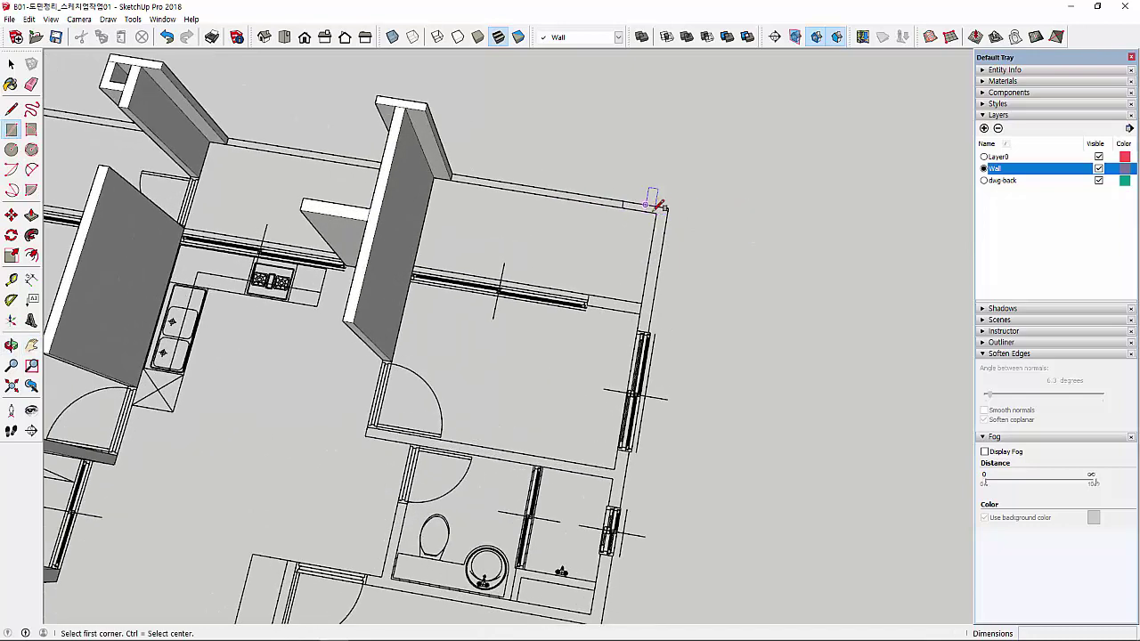
left_click(667, 208)
left_click(626, 205)
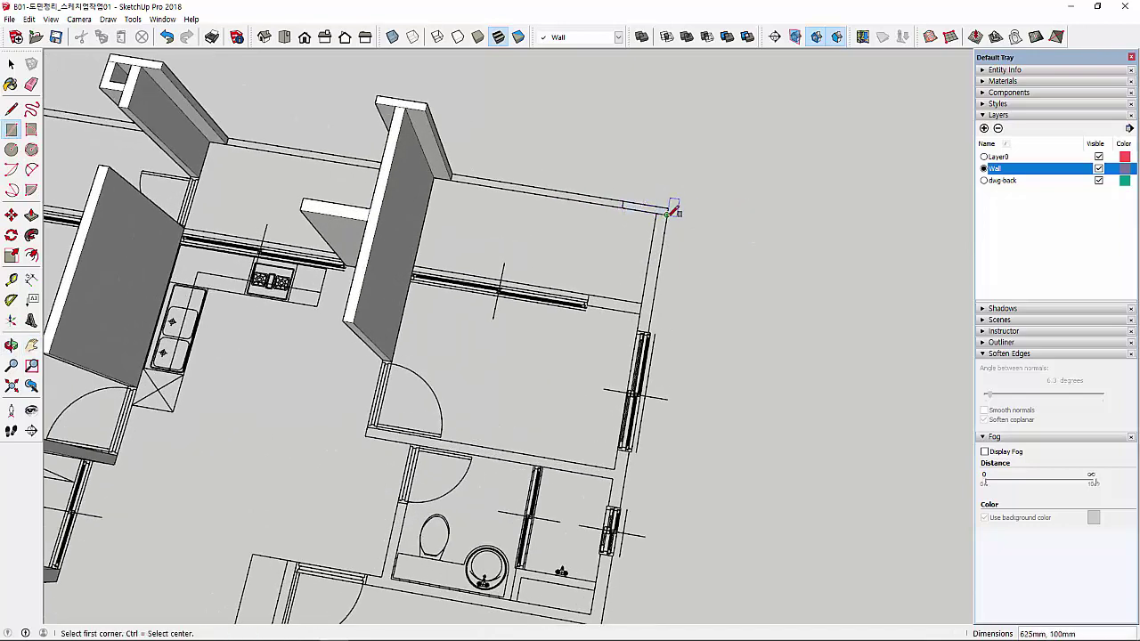
left_click(666, 214)
left_click(640, 329)
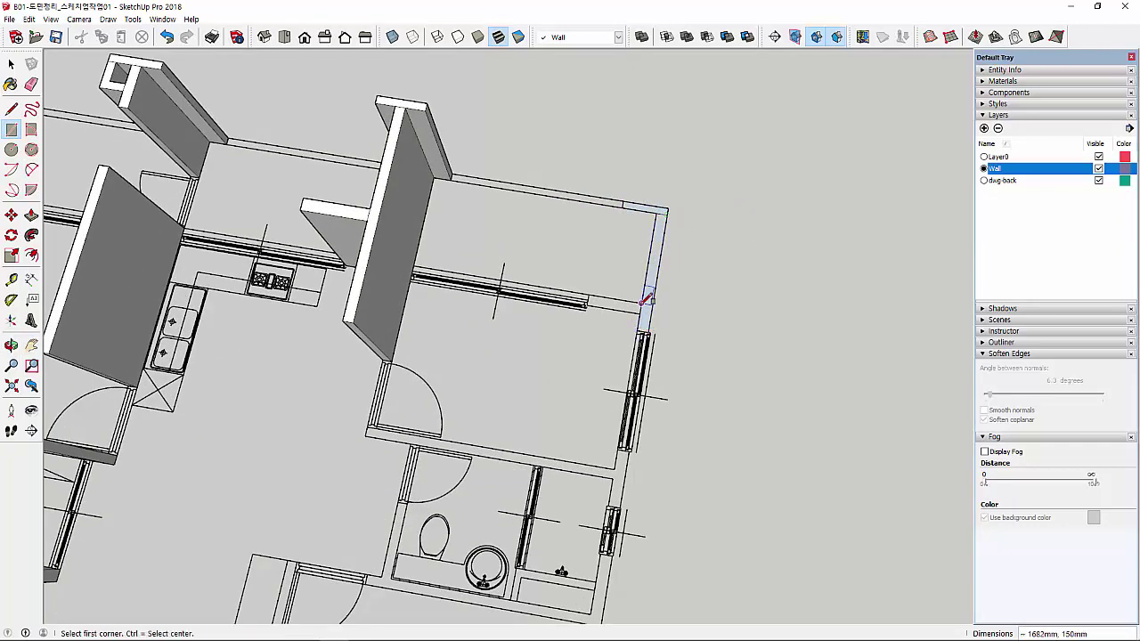
left_click(641, 304)
left_click(595, 300)
Cancel a misplaced rectangle at the wall junction and reorient the view
scroll(624, 321, "up", 2)
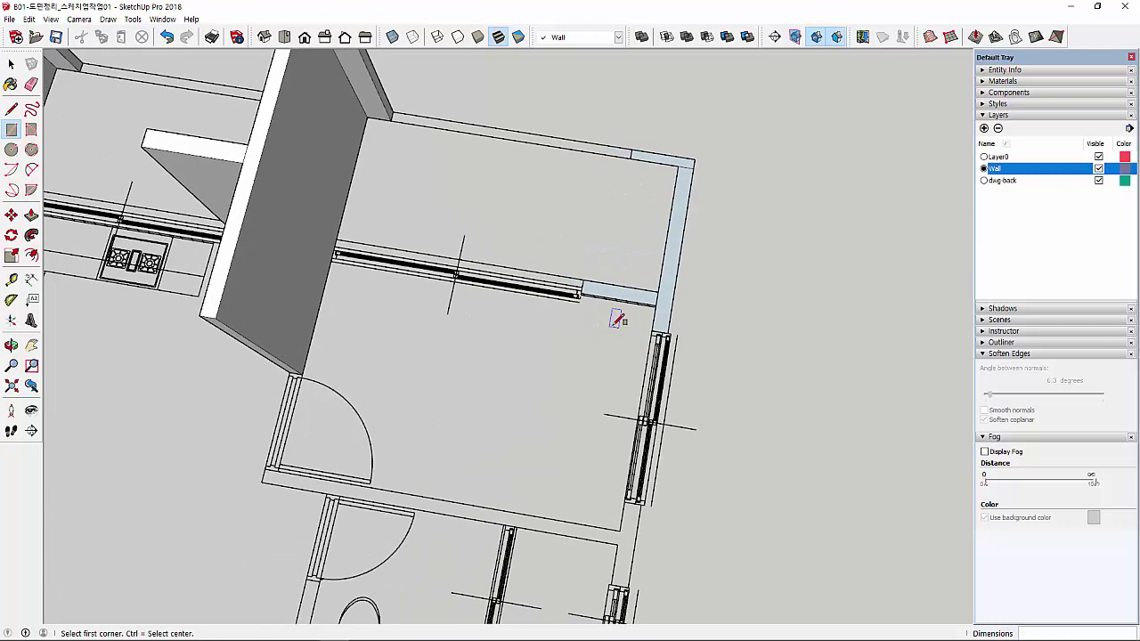
left_click(660, 290)
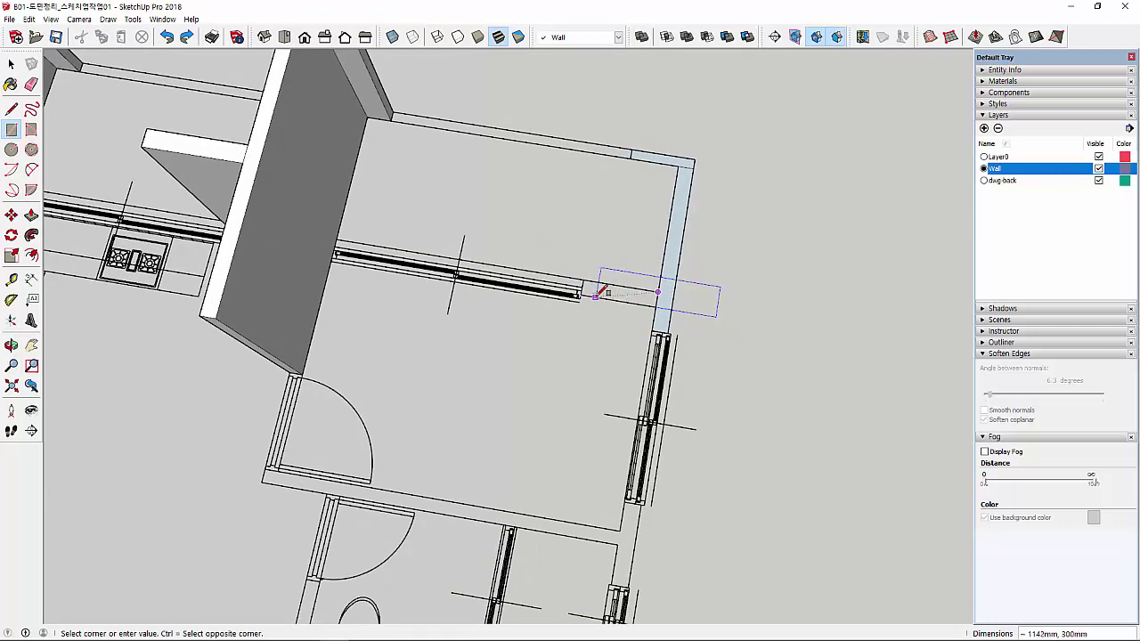
key("Escape")
middle_click_drag(612, 276, 659, 289)
left_click(646, 283)
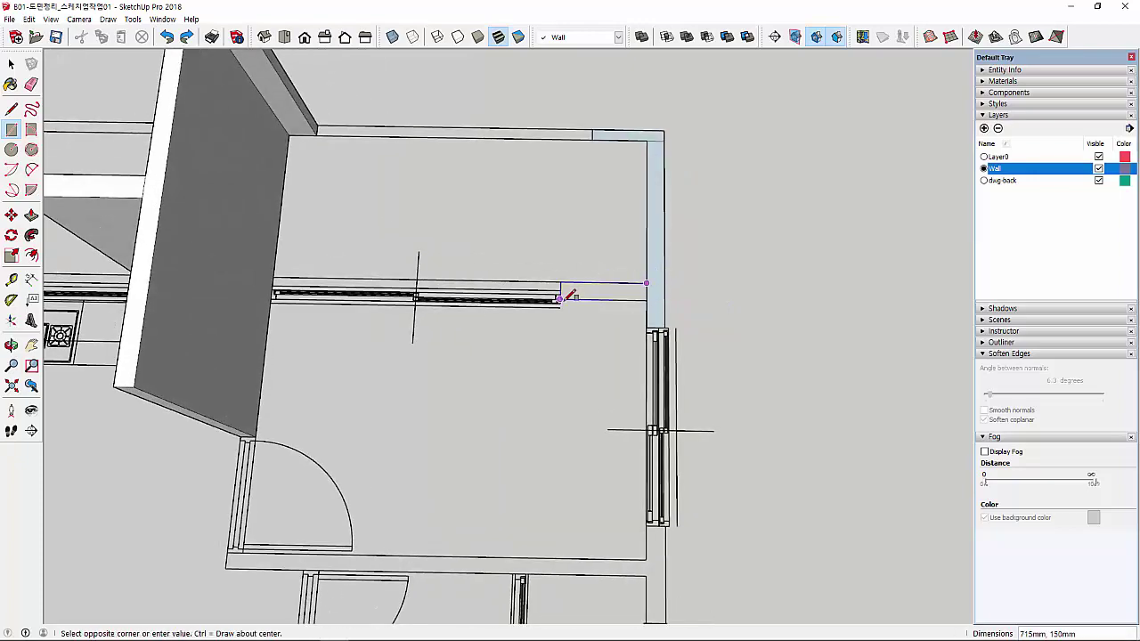
mouse_move(613, 369)
middle_mouse_down()
mouse_move(618, 501)
mouse_move(502, 312)
middle_mouse_up()
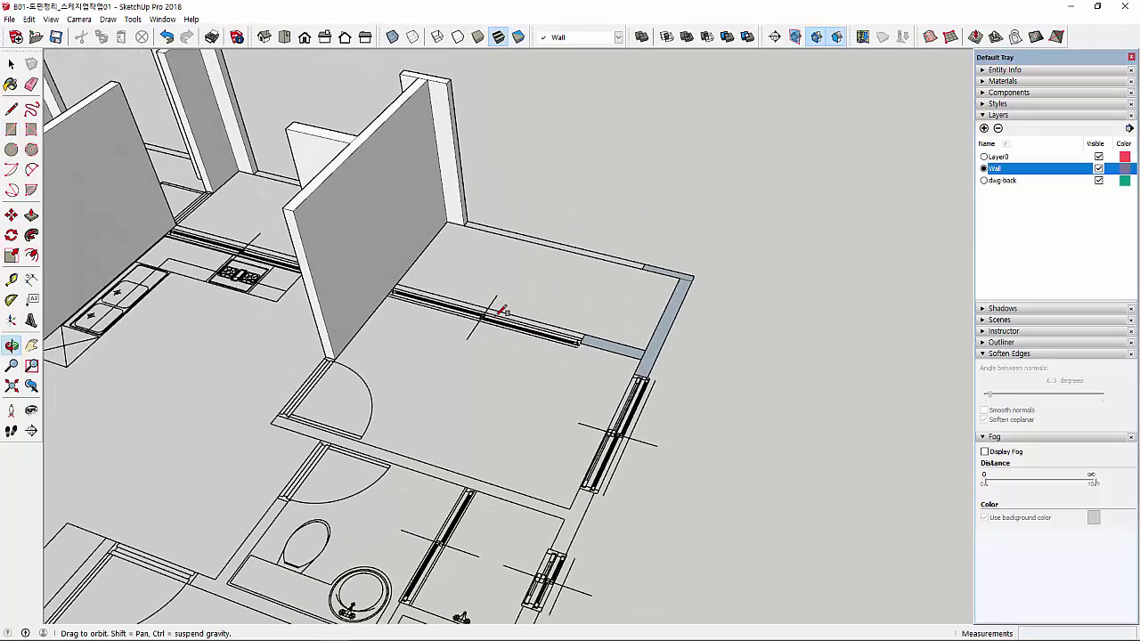
scroll(570, 534, "up", 2)
Trace rectangles over the right outer wall segment and the wall above the bathroom
left_click(568, 562)
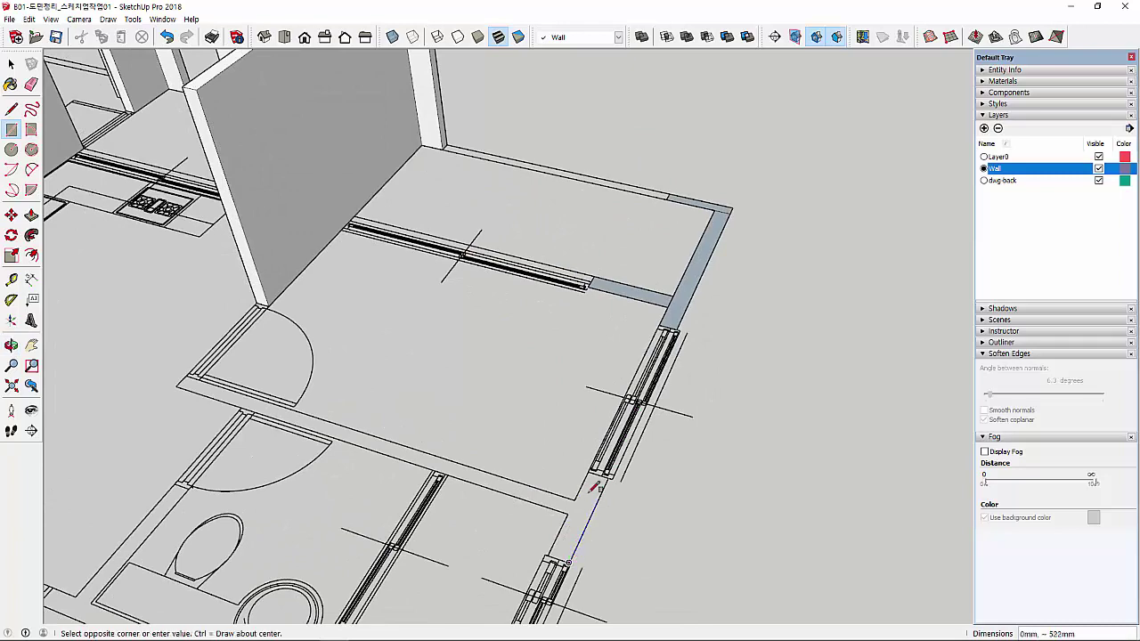
left_click(591, 471)
left_click(574, 500)
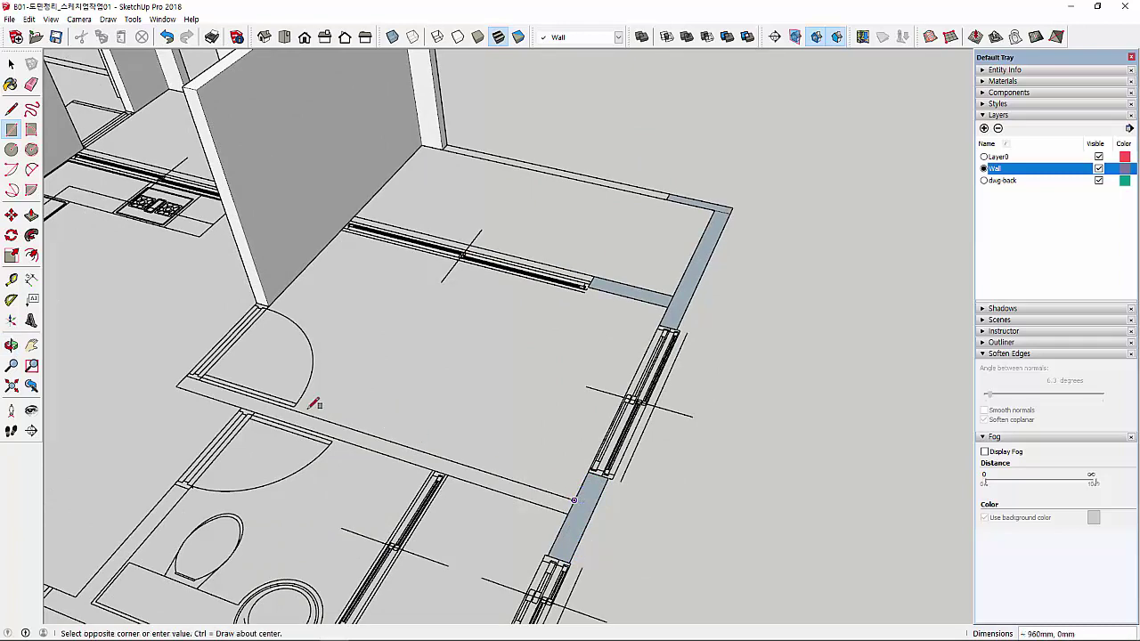
left_click(190, 377)
mouse_move(191, 378)
middle_mouse_down()
mouse_move(482, 428)
mouse_move(536, 207)
mouse_move(545, 309)
middle_mouse_up()
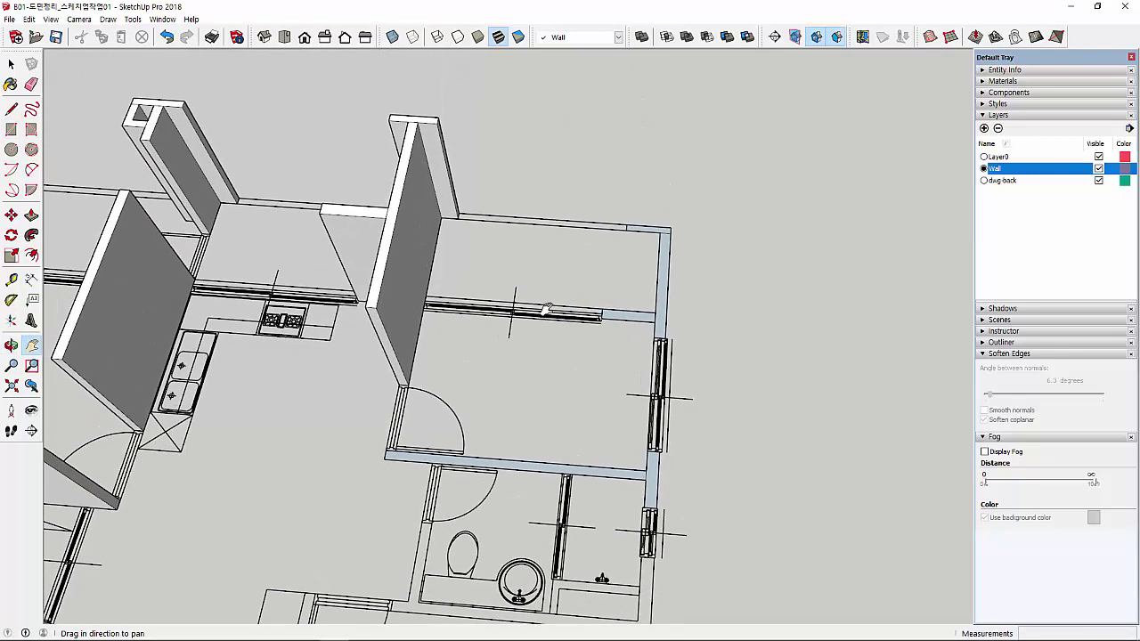
key("p")
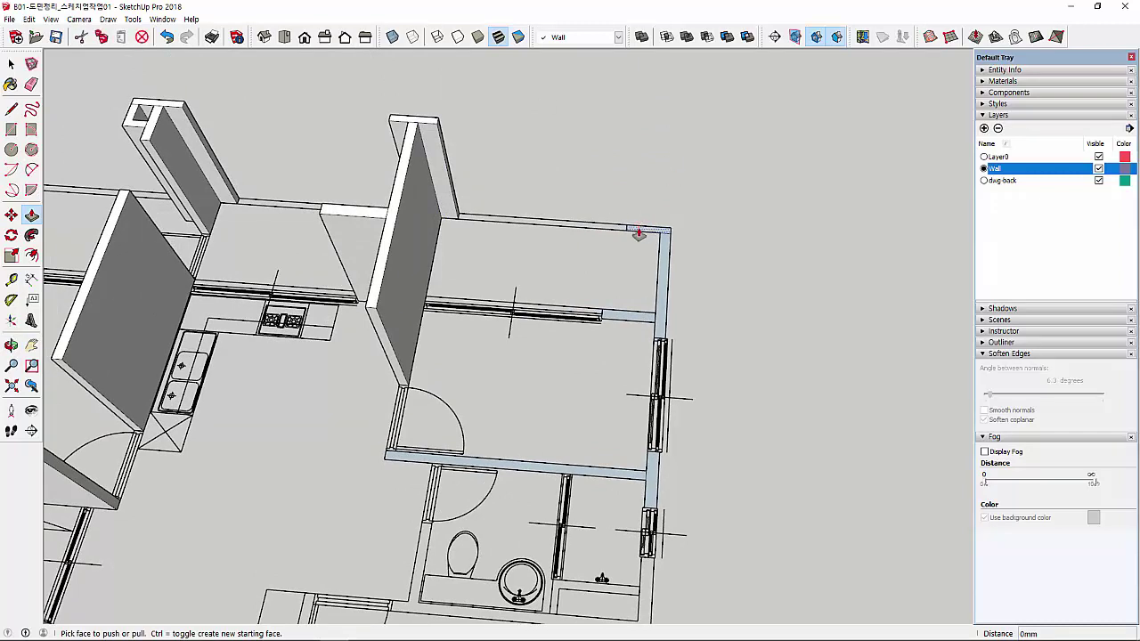
Raise the right outer wall face to 2000 mm, then give two more wall pieces the same height
left_click_drag(643, 233, 404, 171)
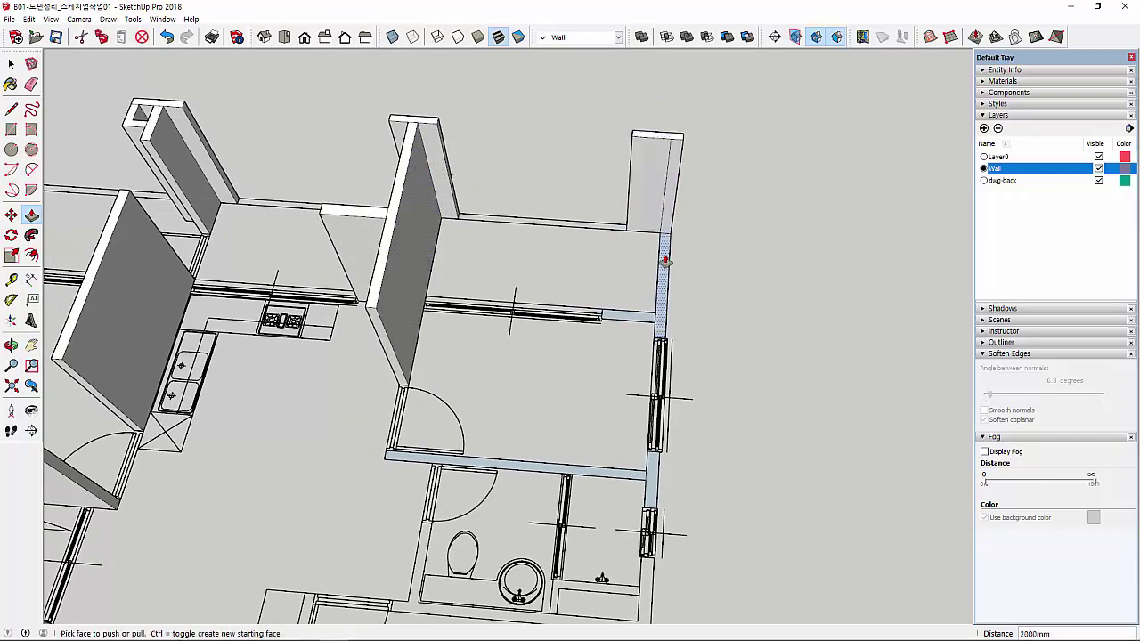
type("2000")
key("Return")
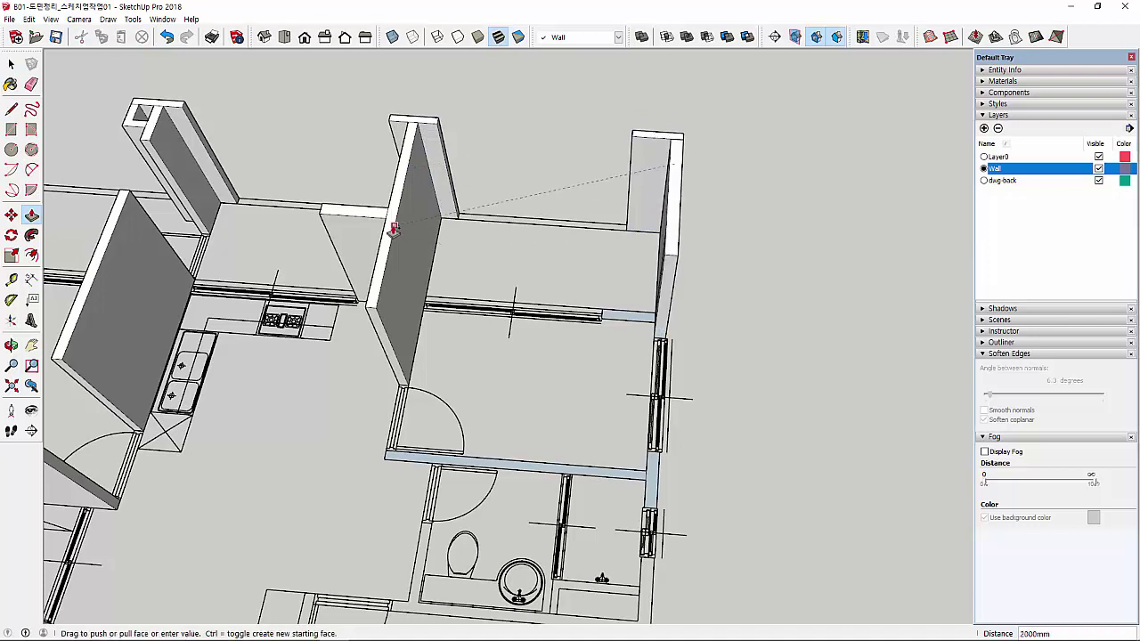
left_click(611, 317)
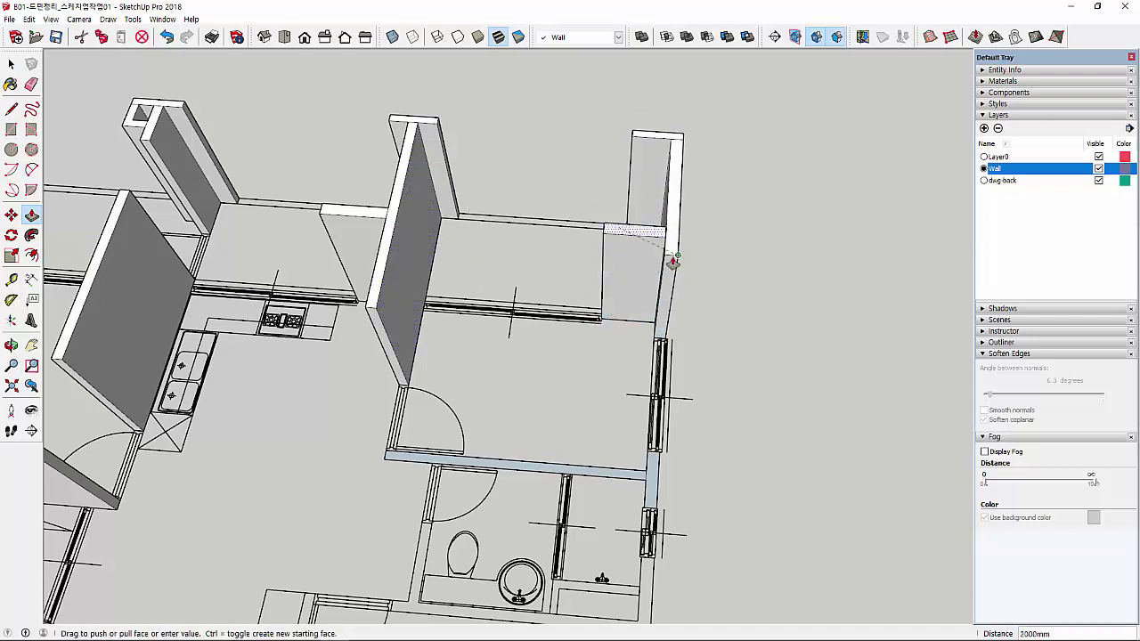
left_click(672, 263)
Raise the wall piece between the windows and the wall above the bathroom to 2000 mm
left_click(648, 472)
type("2000")
key("Return")
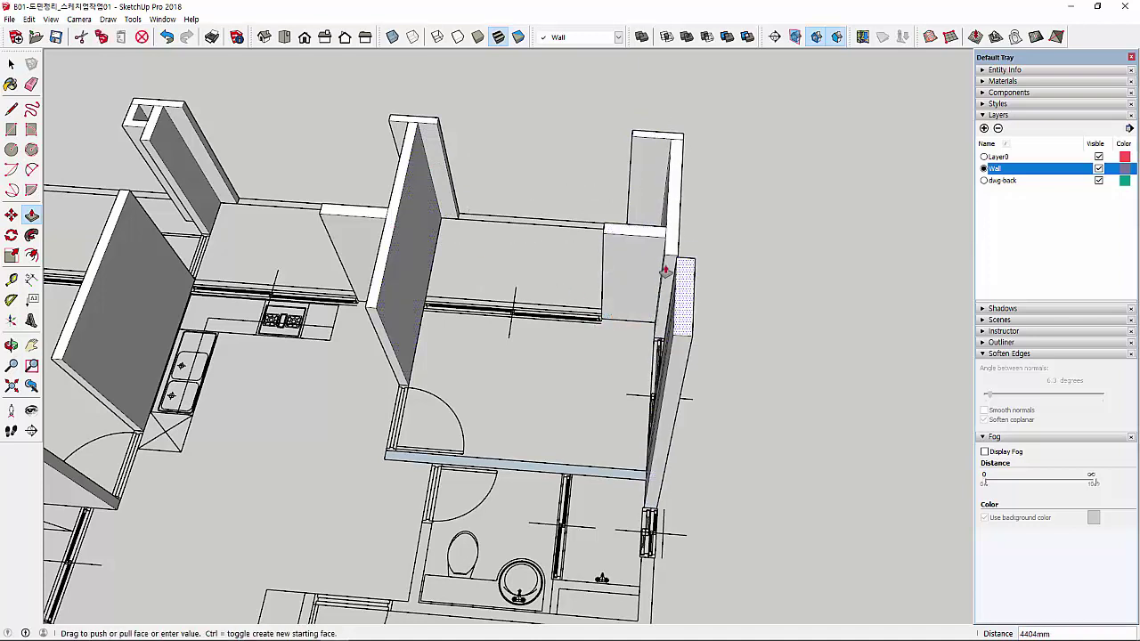
left_click(581, 467)
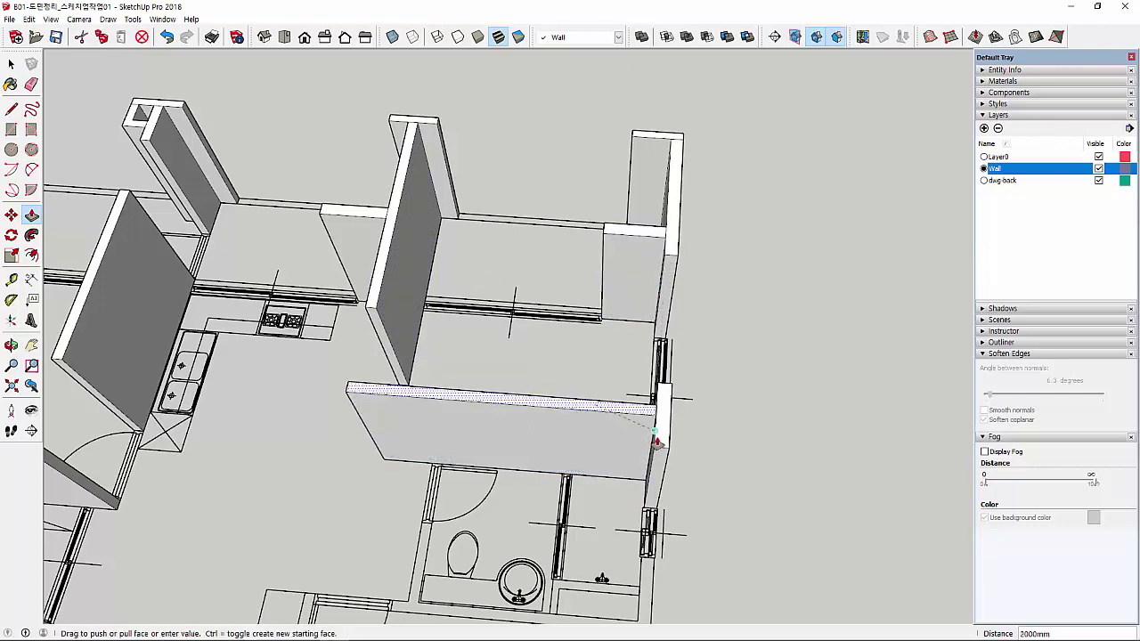
left_click(588, 480)
scroll(573, 470, "down", 2)
middle_click_drag(573, 470, 562, 265, "shift")
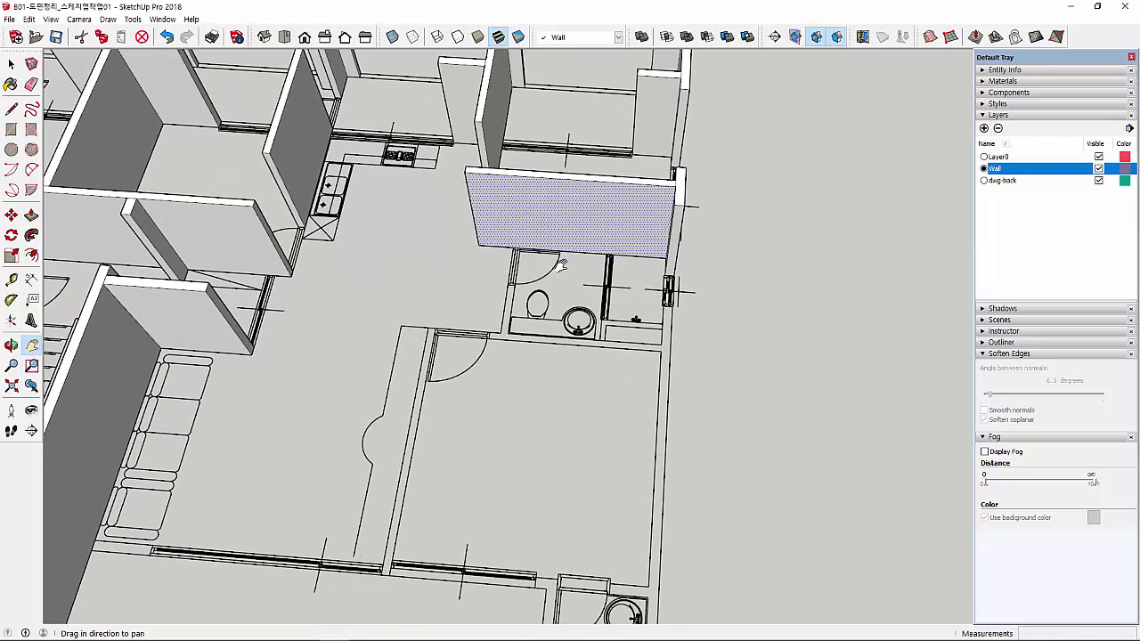
Trace the bathroom's left wall and the wall below the bathroom as flat rectangles
right_click(552, 342)
left_click(580, 342)
mouse_move(579, 342)
middle_mouse_down()
mouse_move(534, 458)
mouse_move(541, 377)
middle_mouse_up()
key("r")
scroll(524, 267, "up", 2)
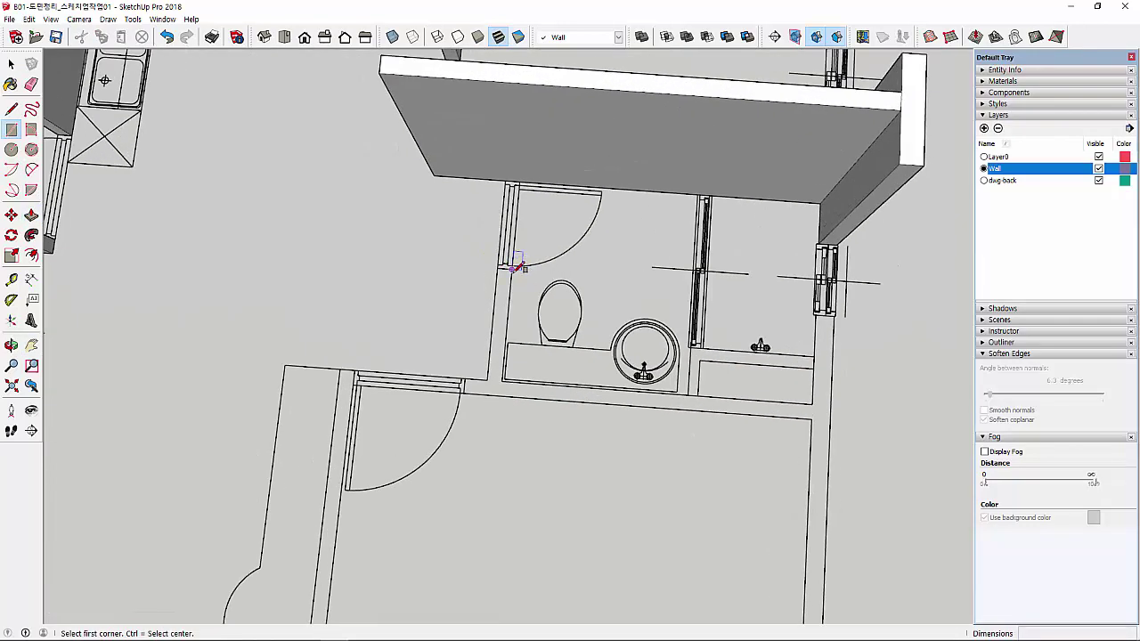
left_click(510, 268)
left_click(489, 379)
left_click(464, 380)
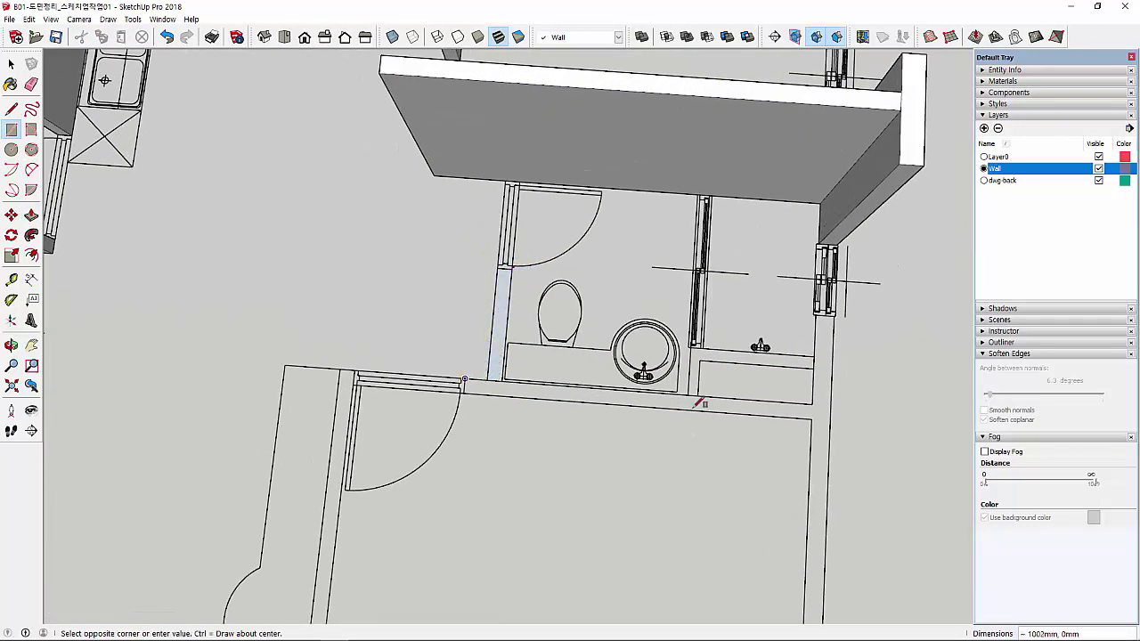
left_click(812, 416)
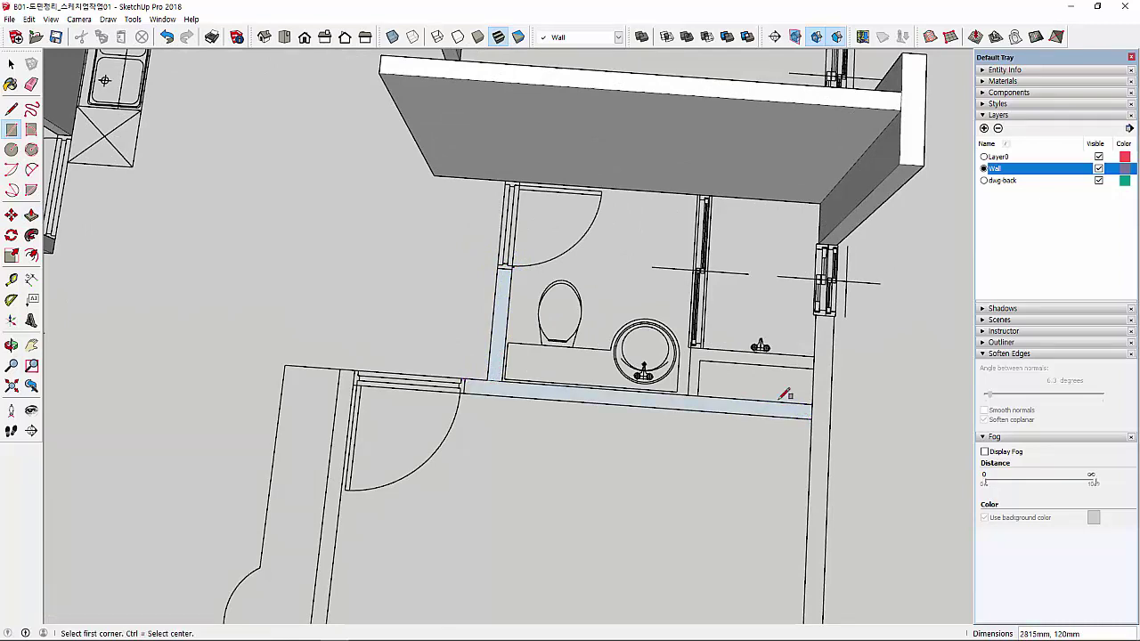
Trace the short wall strip in the right compartment and the partition beside the sink
left_click(813, 367)
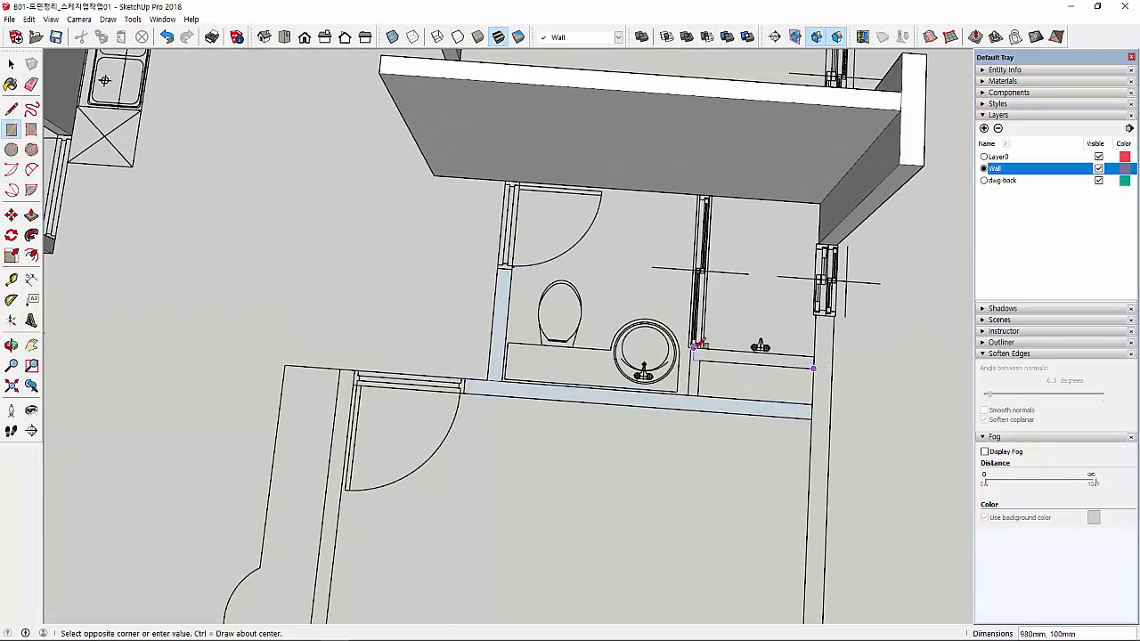
scroll(697, 345, "up", 2)
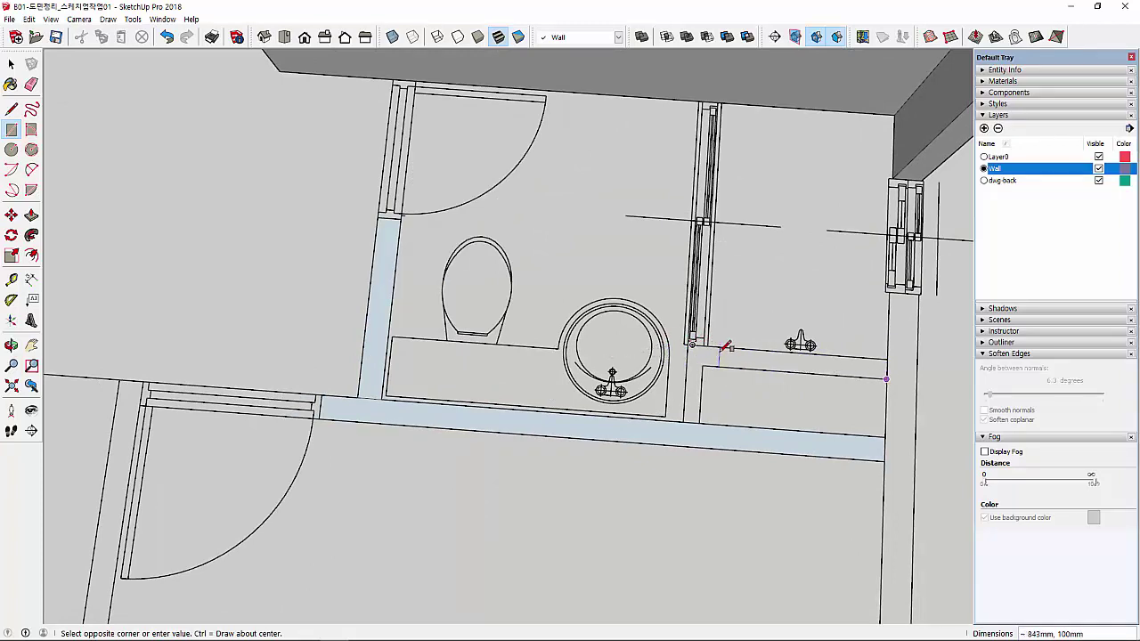
left_click(724, 347)
left_click(700, 422)
scroll(694, 344, "up", 2)
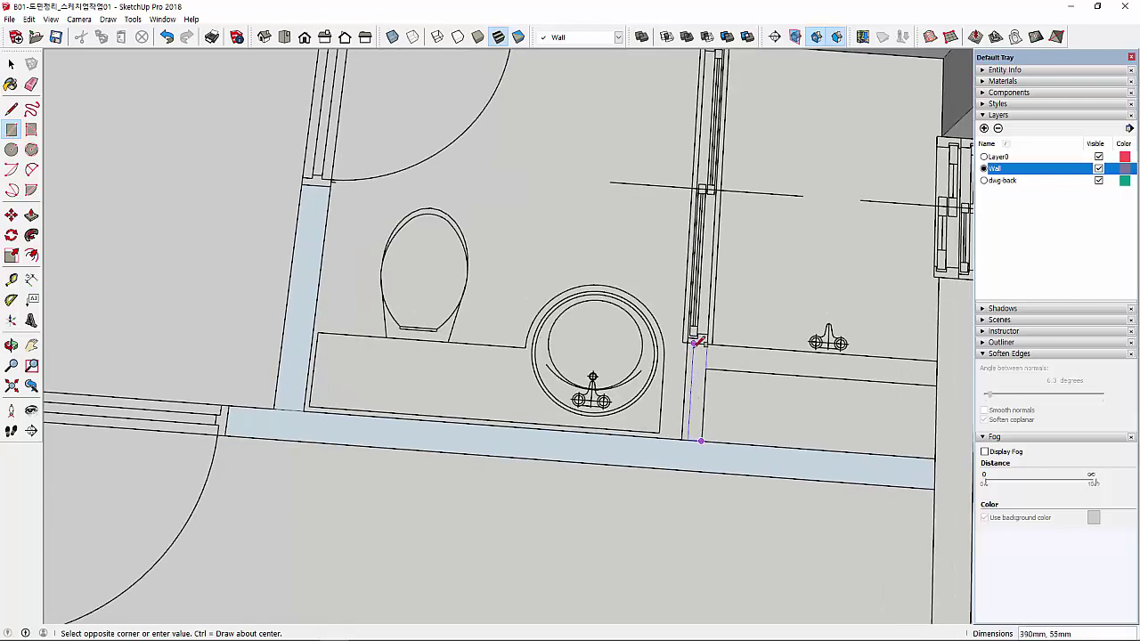
scroll(691, 337, "up", 2)
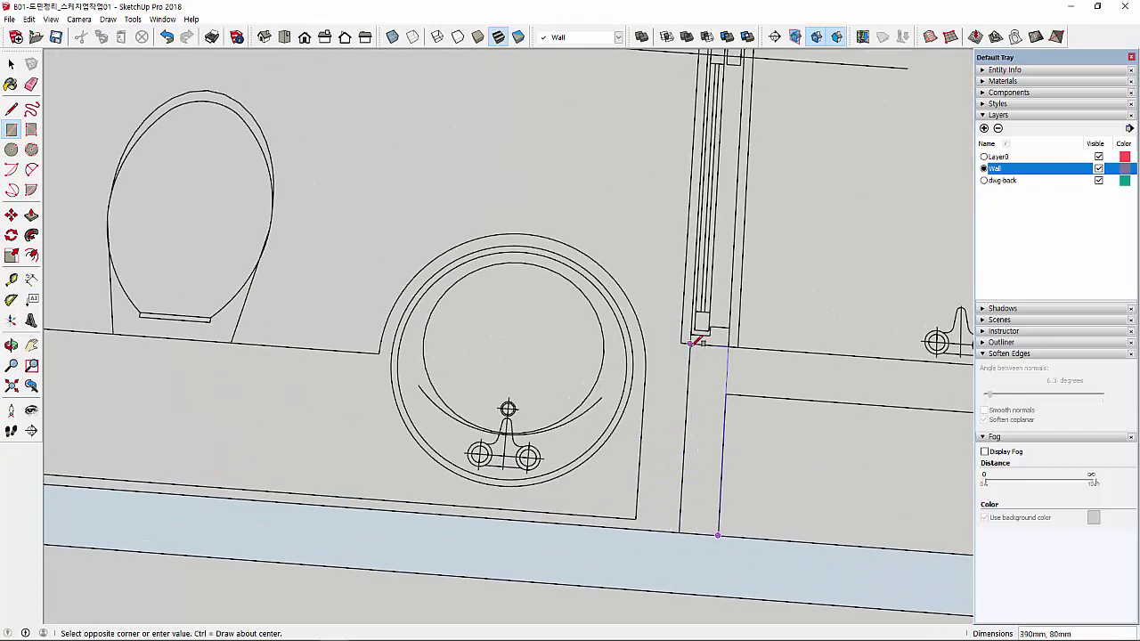
left_click(694, 339)
scroll(728, 384, "down", 1)
scroll(728, 384, "down", 3)
scroll(748, 390, "down", 1)
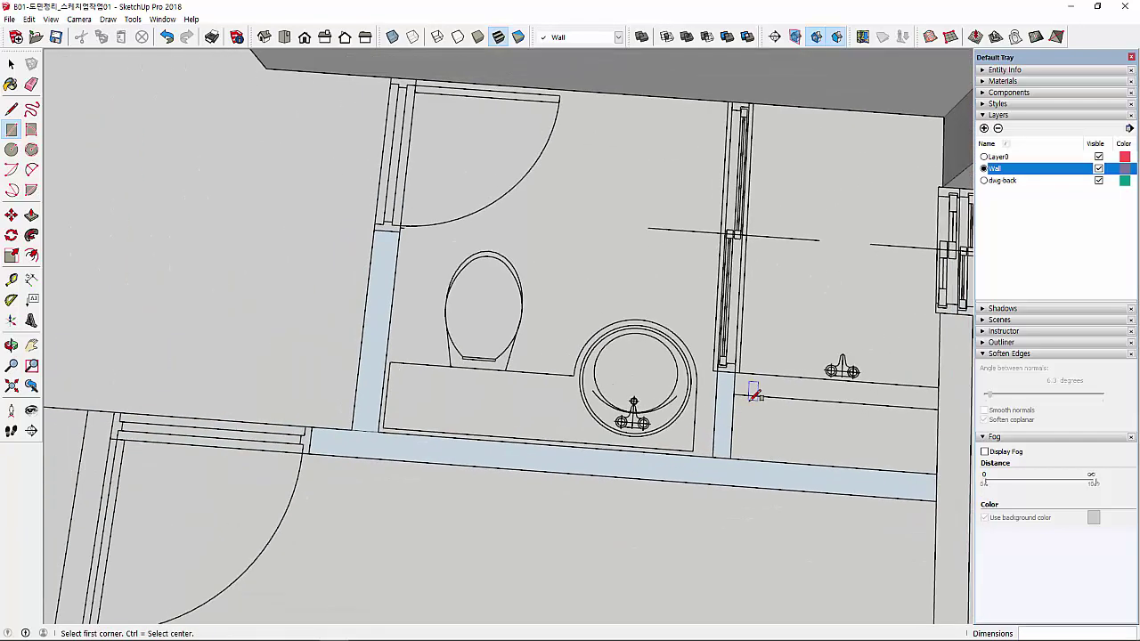
scroll(909, 402, "up", 2)
Trace the right compartment's wall strip as a flat rectangle
left_click(922, 408)
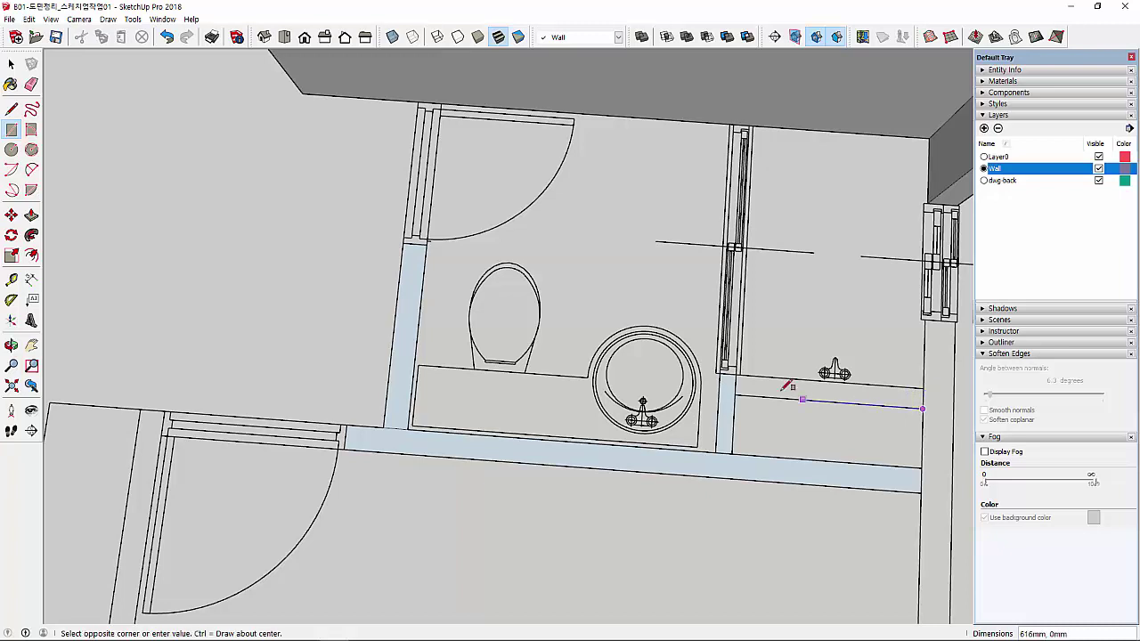
left_click(737, 372)
key("e")
scroll(761, 397, "down", 2)
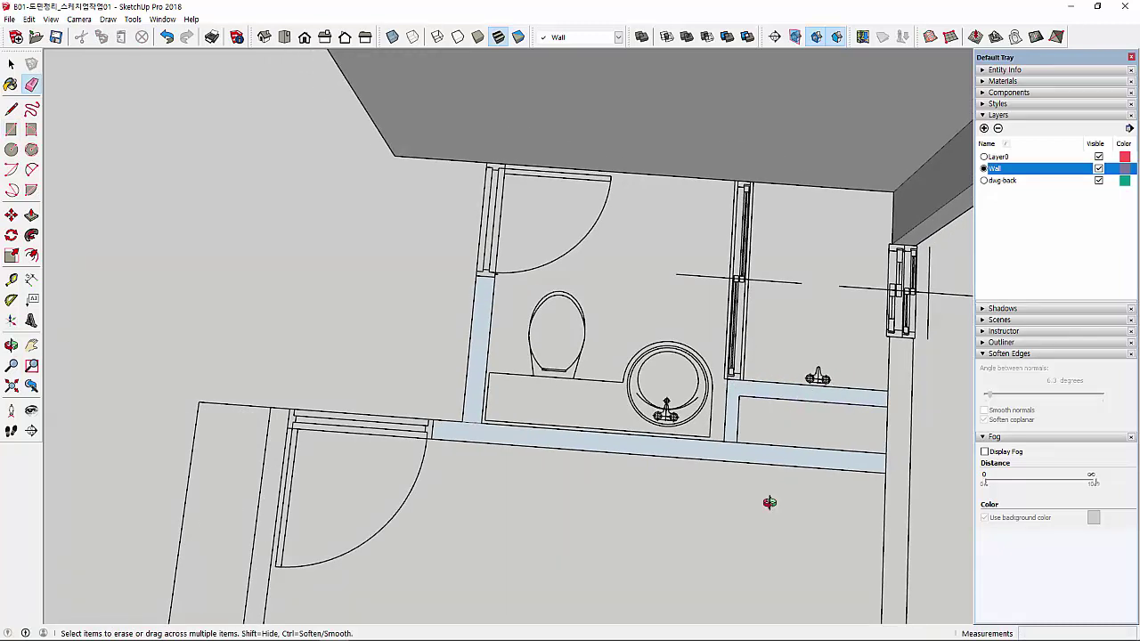
middle_click_drag(770, 502, 677, 298)
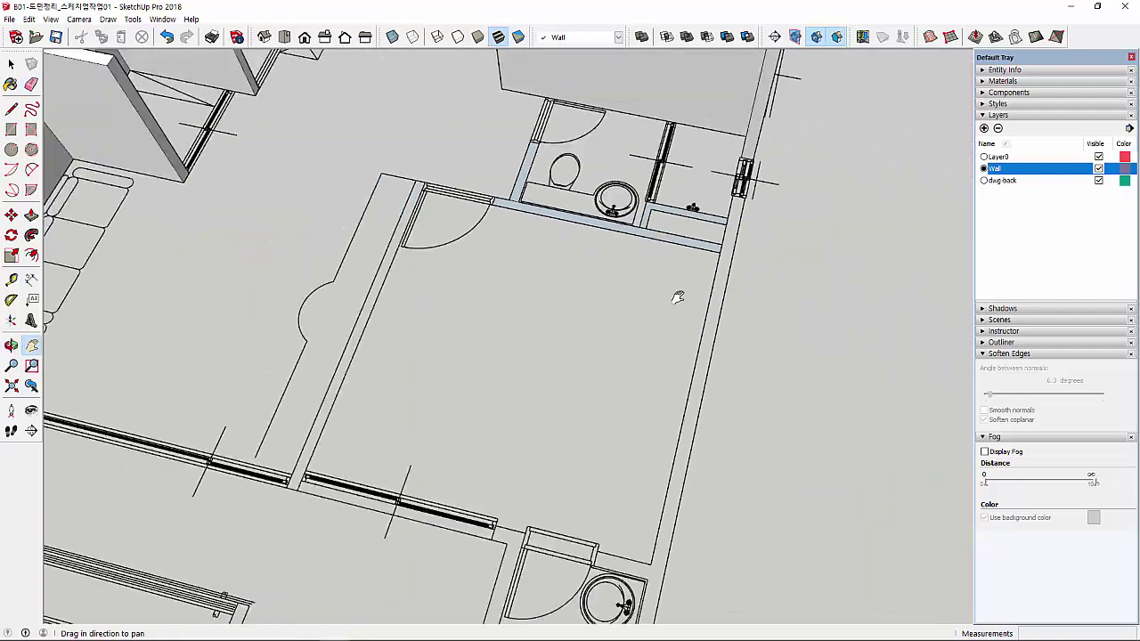
Trace the room's long right outer wall as one rectangle running down to the lower bathroom
right_click(690, 316)
left_click(712, 323)
key("r")
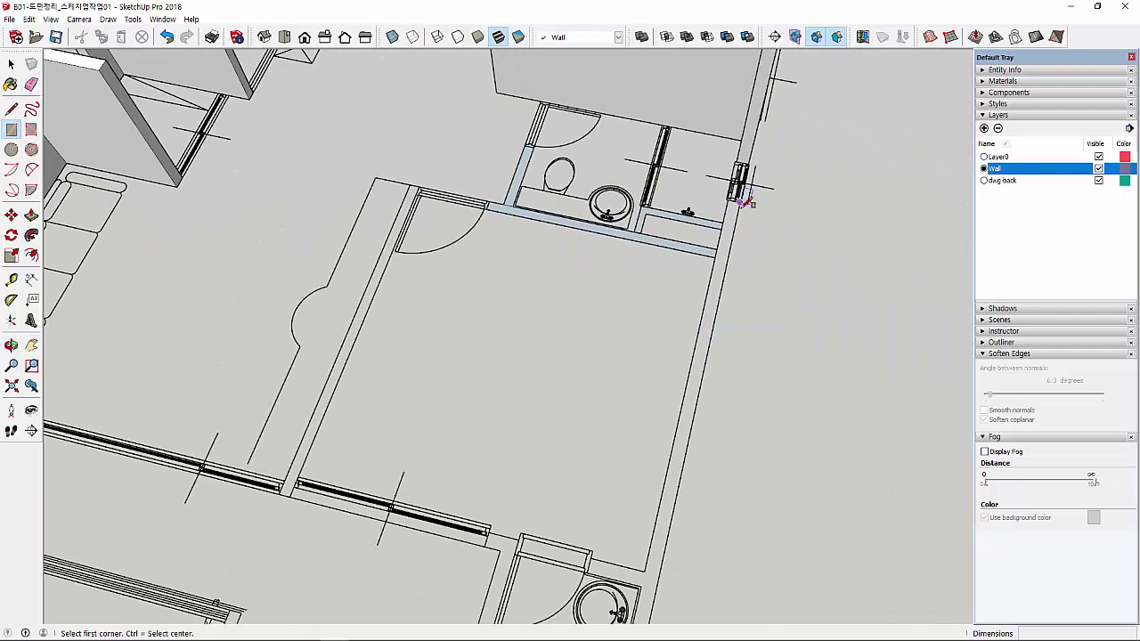
scroll(746, 198, "up", 2)
scroll(740, 191, "up", 1)
left_click(744, 187)
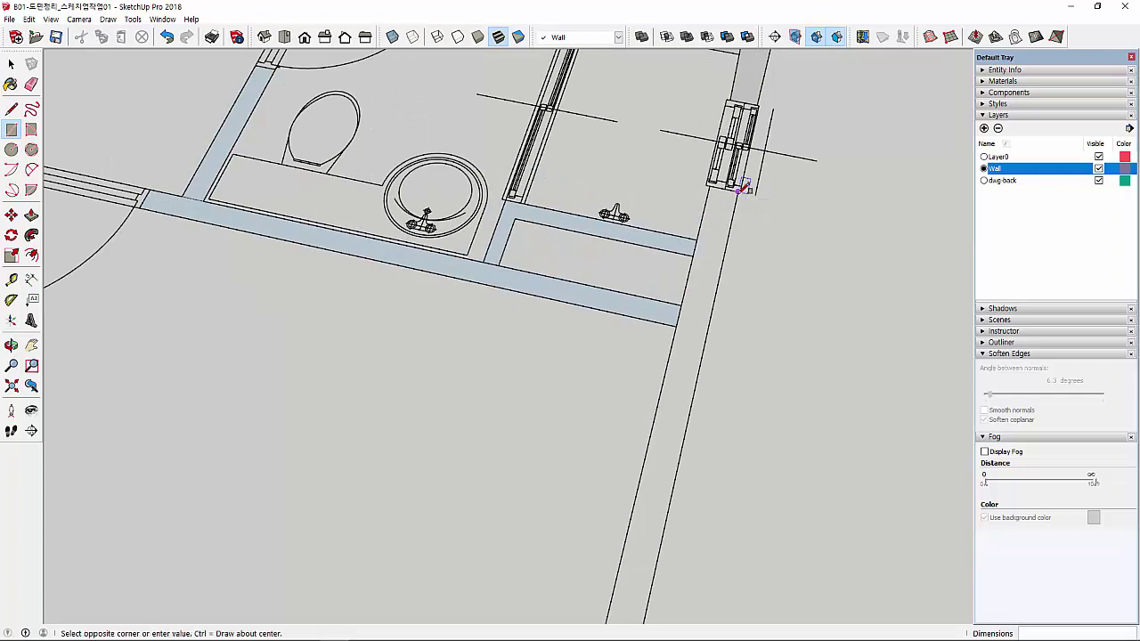
scroll(668, 394, "down", 2)
middle_click_drag(673, 456, 686, 184, "shift")
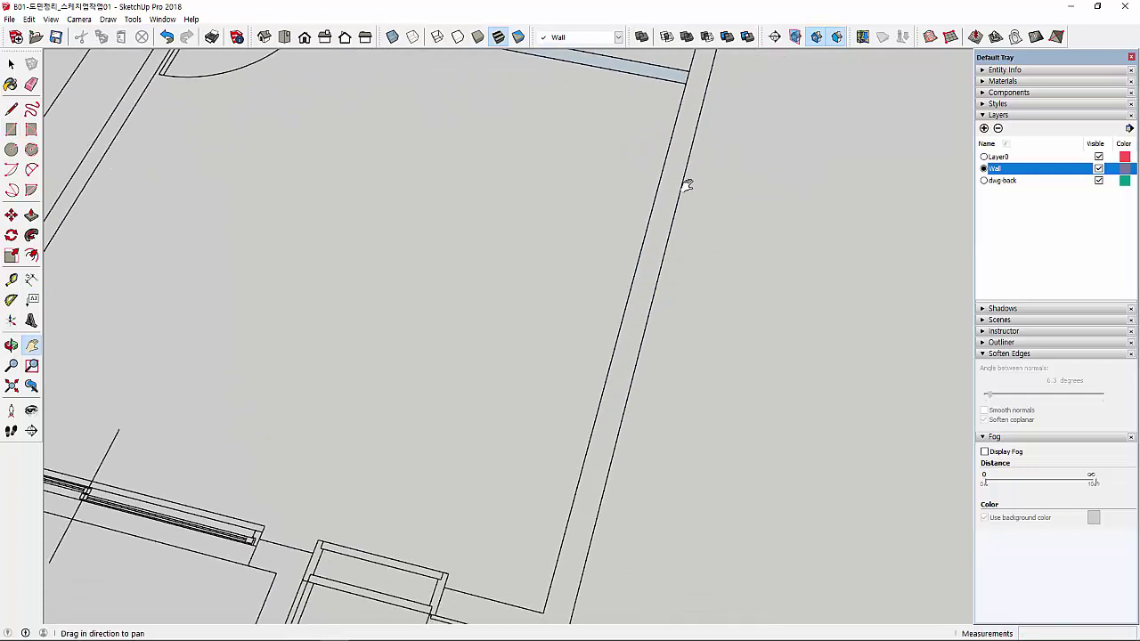
middle_click_drag(639, 427, 649, 302, "shift")
right_click(649, 300)
key("Escape")
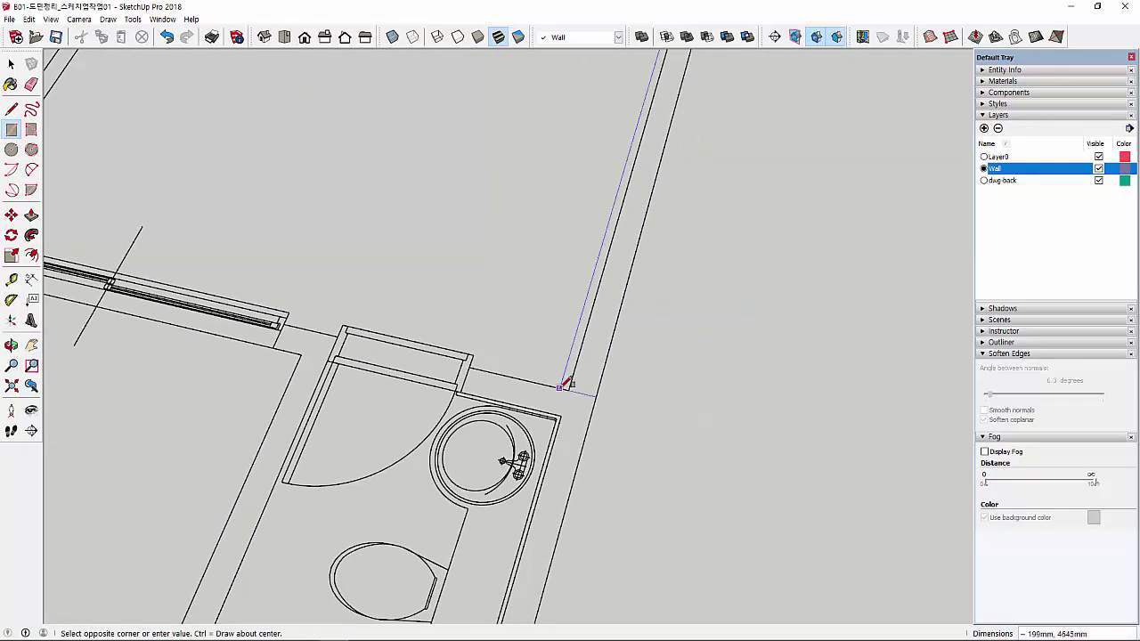
left_click(569, 389)
middle_click_drag(483, 387, 498, 400)
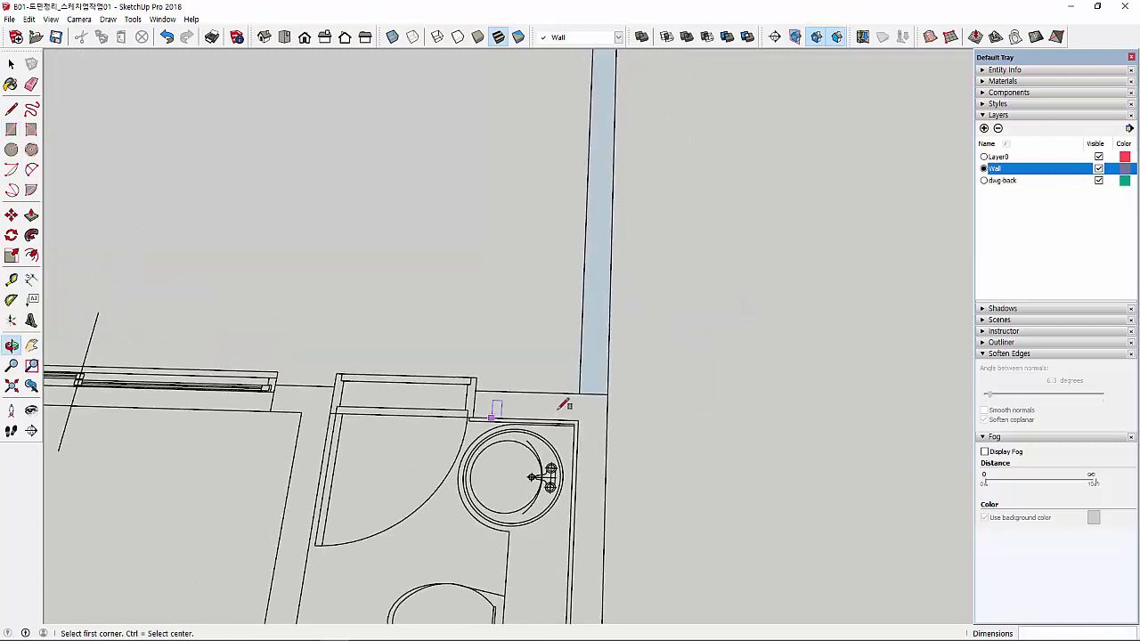
Trace the short wall strip at the corner and erase stray edges
left_click(606, 394)
left_click(472, 419)
key("e")
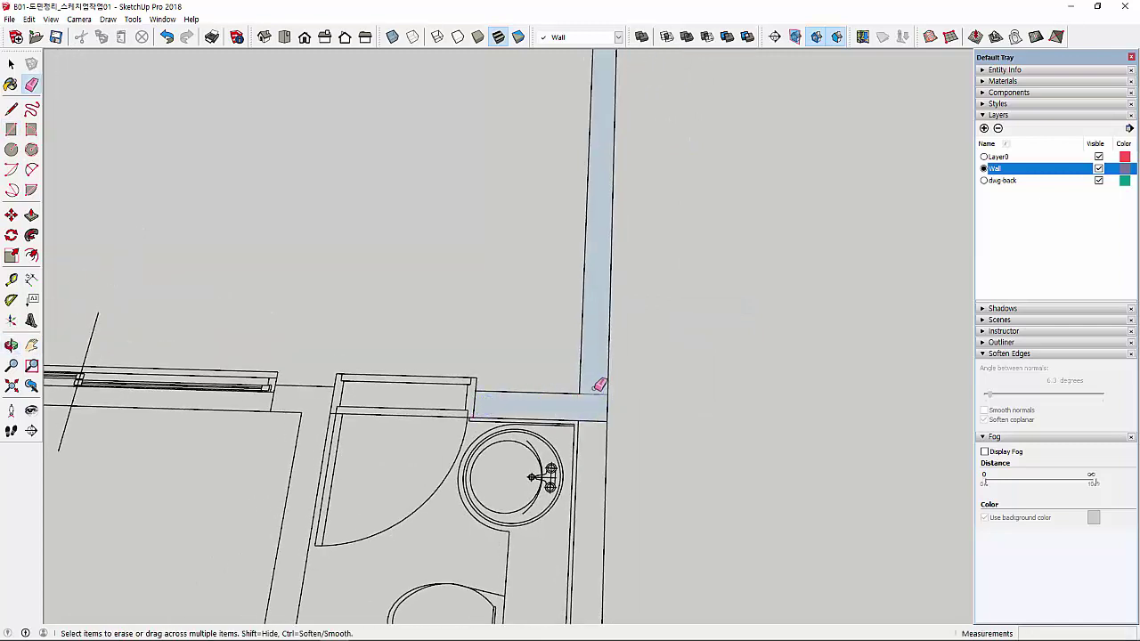
scroll(593, 435, "down", 3)
scroll(598, 155, "up", 2)
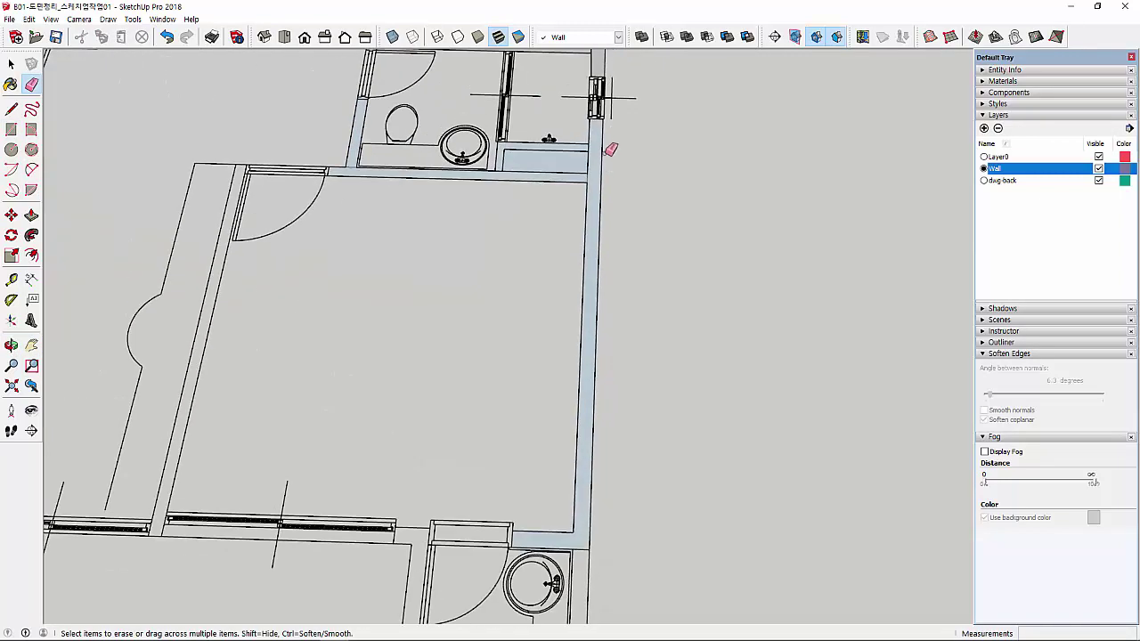
scroll(593, 180, "up", 2)
Select the small traced face by the bathroom to check it, then pan toward the lower bathroom
key("space")
left_click(568, 163)
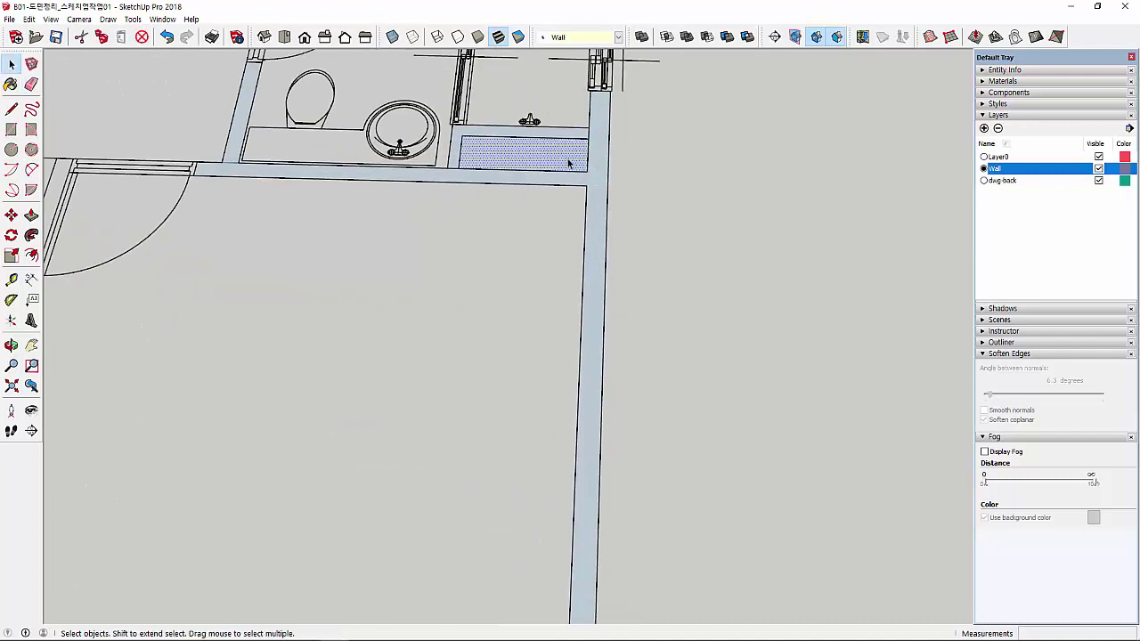
left_click(547, 196)
scroll(443, 233, "down", 2)
scroll(326, 181, "up", 2)
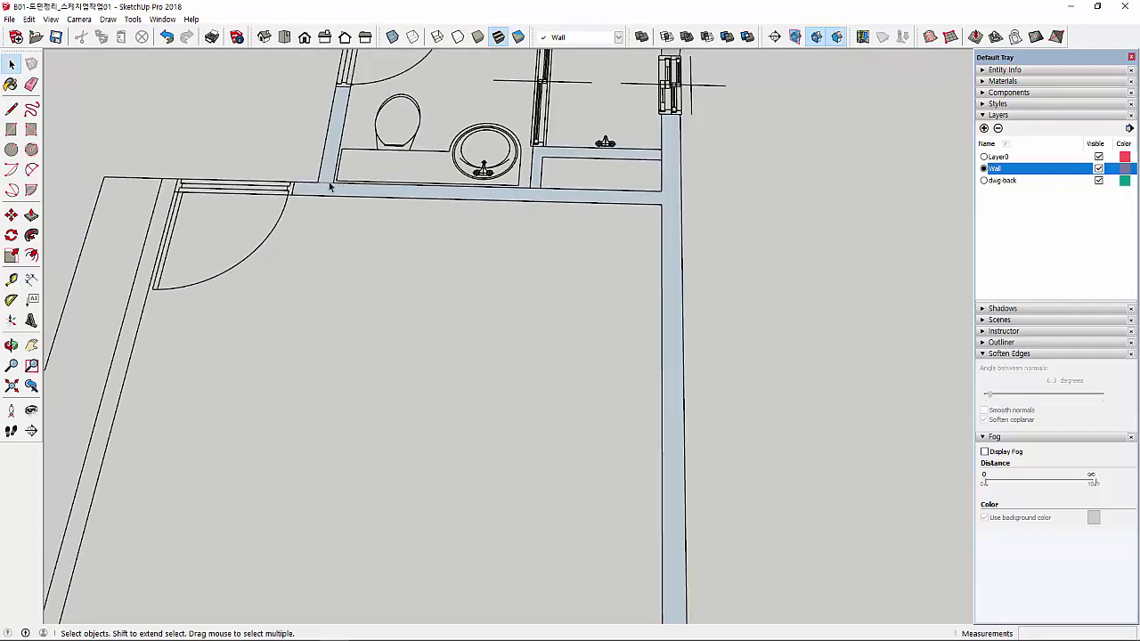
scroll(391, 218, "down", 2)
scroll(454, 267, "down", 2)
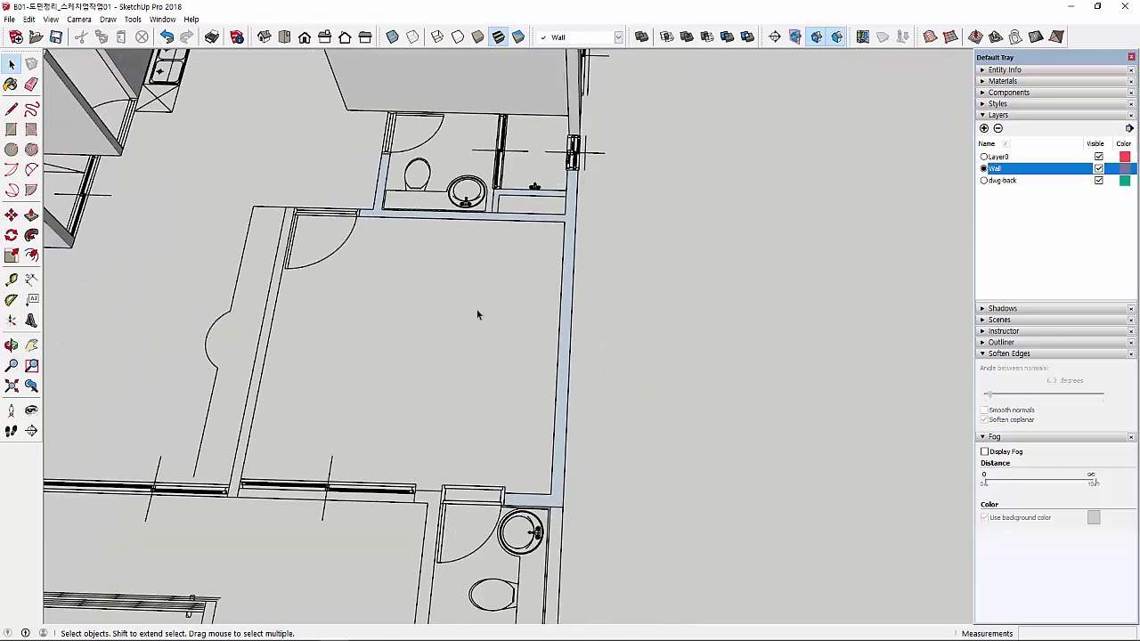
mouse_move(488, 370)
middle_mouse_down("shift")
mouse_move(492, 381)
mouse_move(499, 204)
middle_mouse_up("shift")
Trace the lower bathroom's right wall and bottom wall as flat rectangles
mouse_move(524, 295)
middle_mouse_down()
mouse_move(529, 325)
mouse_move(551, 335)
middle_mouse_up()
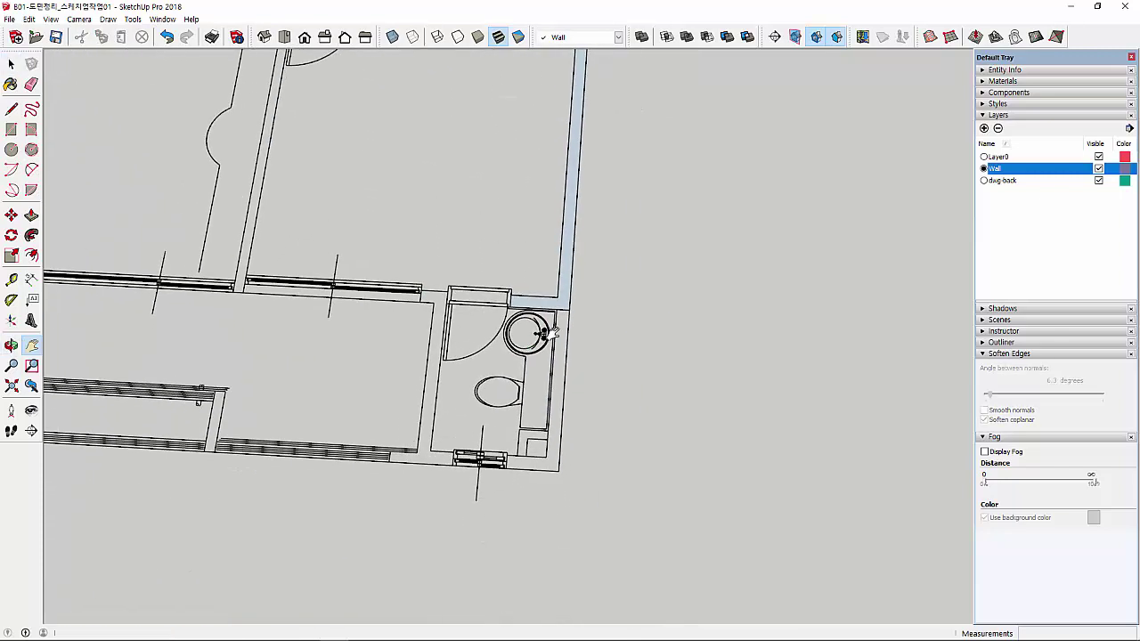
key("r")
left_click(574, 301)
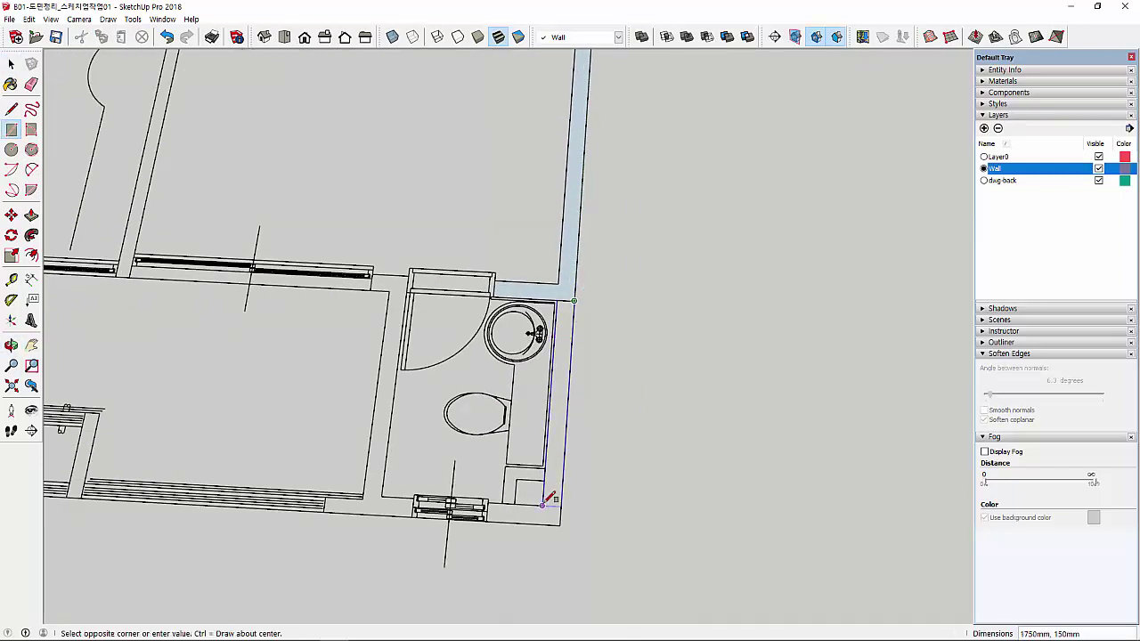
left_click(543, 504)
left_click(559, 525)
left_click(488, 503)
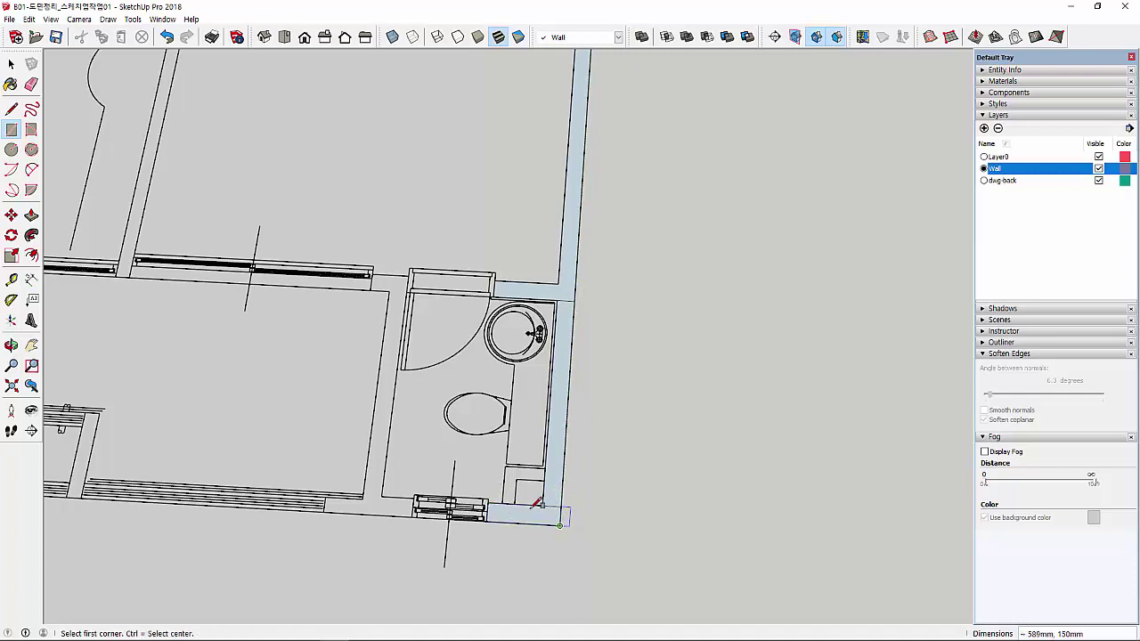
scroll(512, 501, "up", 2)
Trace two small partition rectangles between the fixtures and delete the extra small face
left_click(555, 468)
left_click(504, 448)
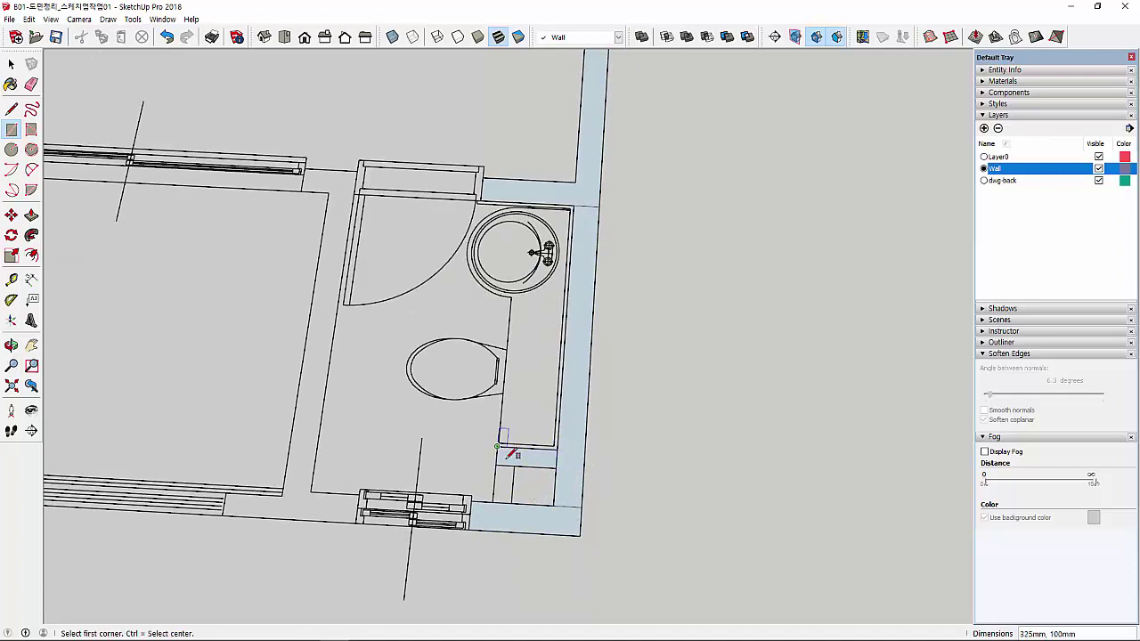
left_click(514, 466)
left_click(492, 501)
key("e")
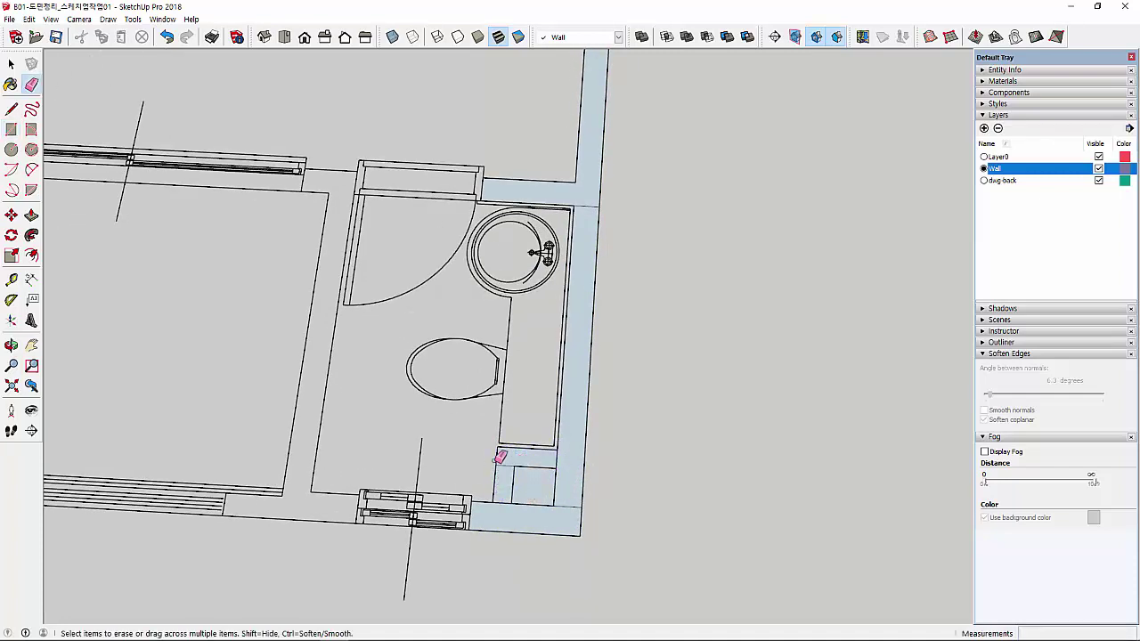
key("space")
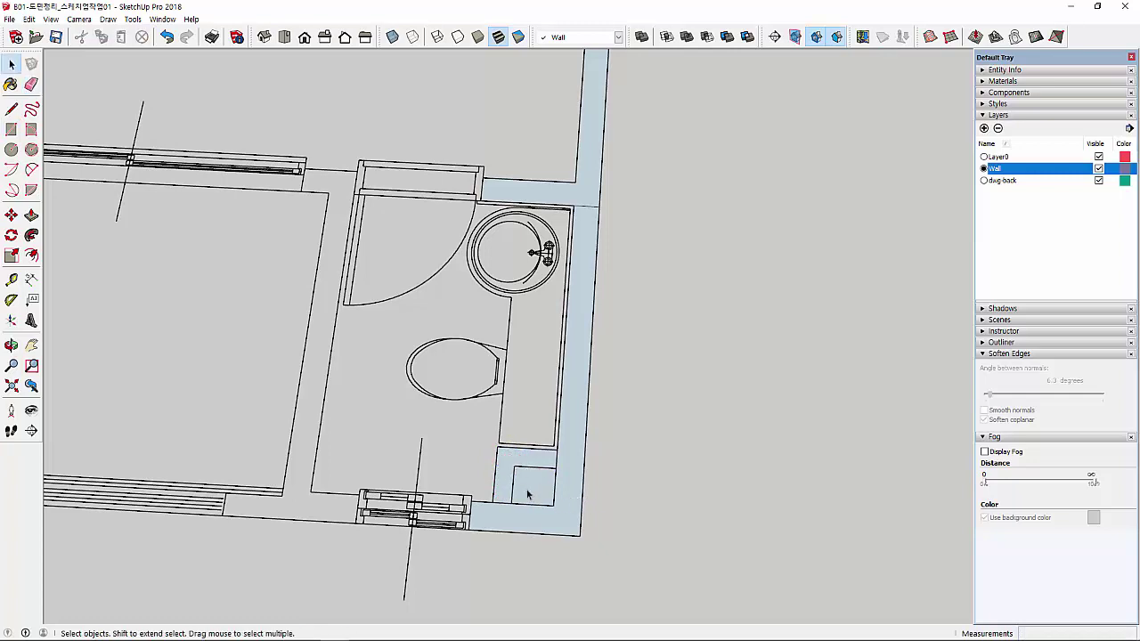
left_click(527, 488)
key("Delete")
Select the L-shaped wall face to check it, then clear the selection
scroll(527, 474, "down", 1)
scroll(527, 473, "down", 1)
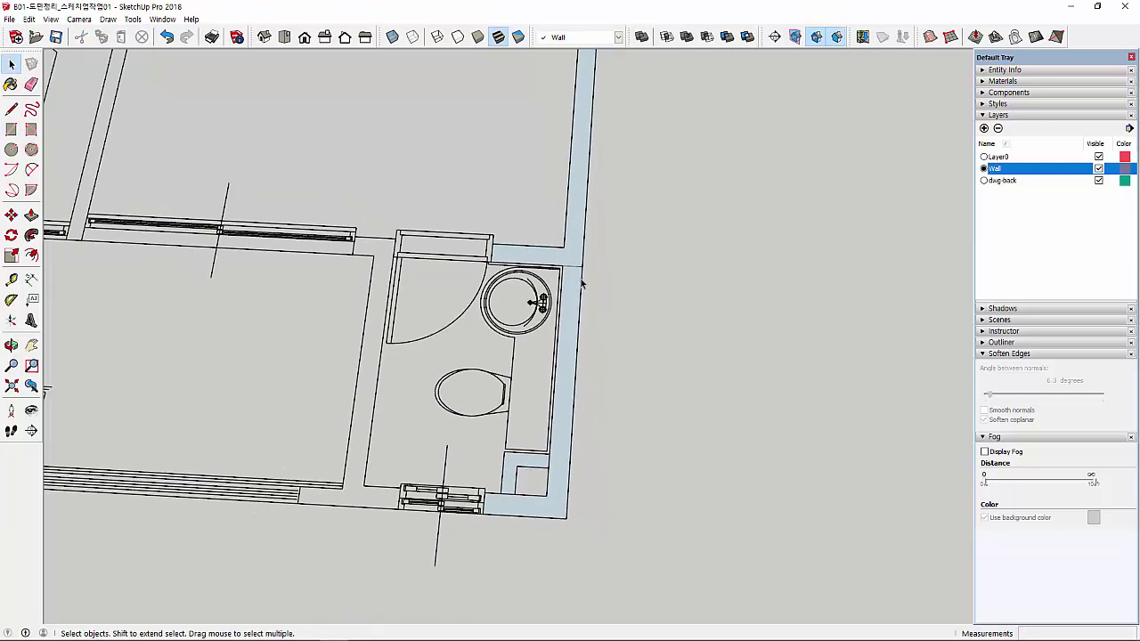
left_click(573, 273)
left_click(573, 274)
scroll(567, 302, "down", 1)
scroll(561, 312, "down", 1)
scroll(543, 329, "down", 2)
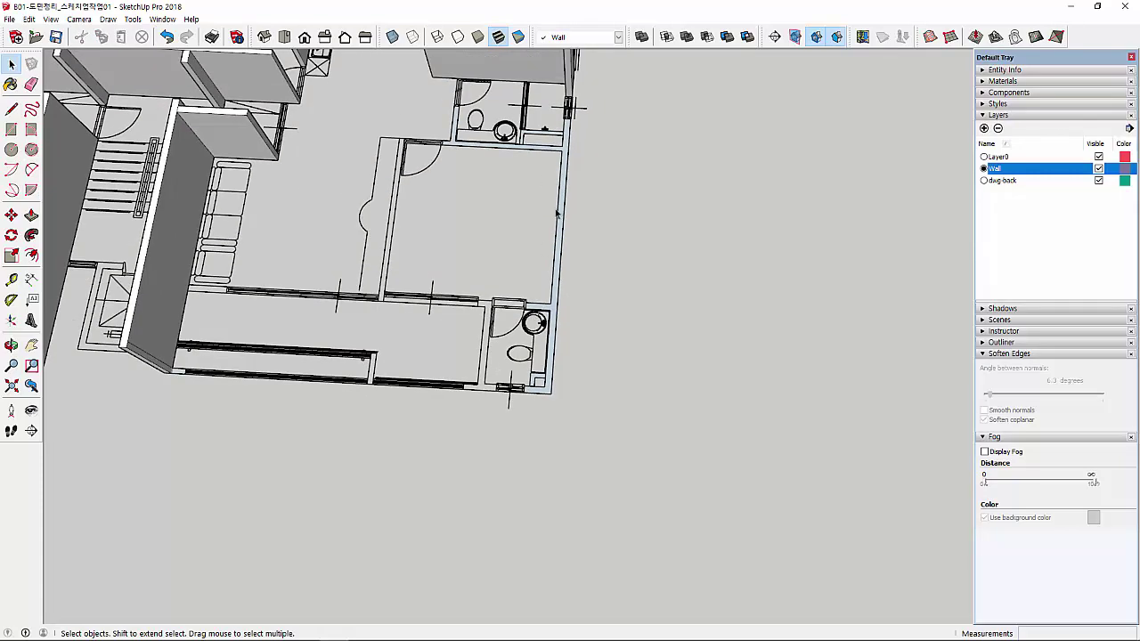
Push/Pull the bathroom wall face up to 2000 mm
scroll(557, 213, "up", 2)
scroll(529, 147, "down", 2)
middle_click_drag(524, 178, 503, 356, "shift")
scroll(454, 365, "up", 2)
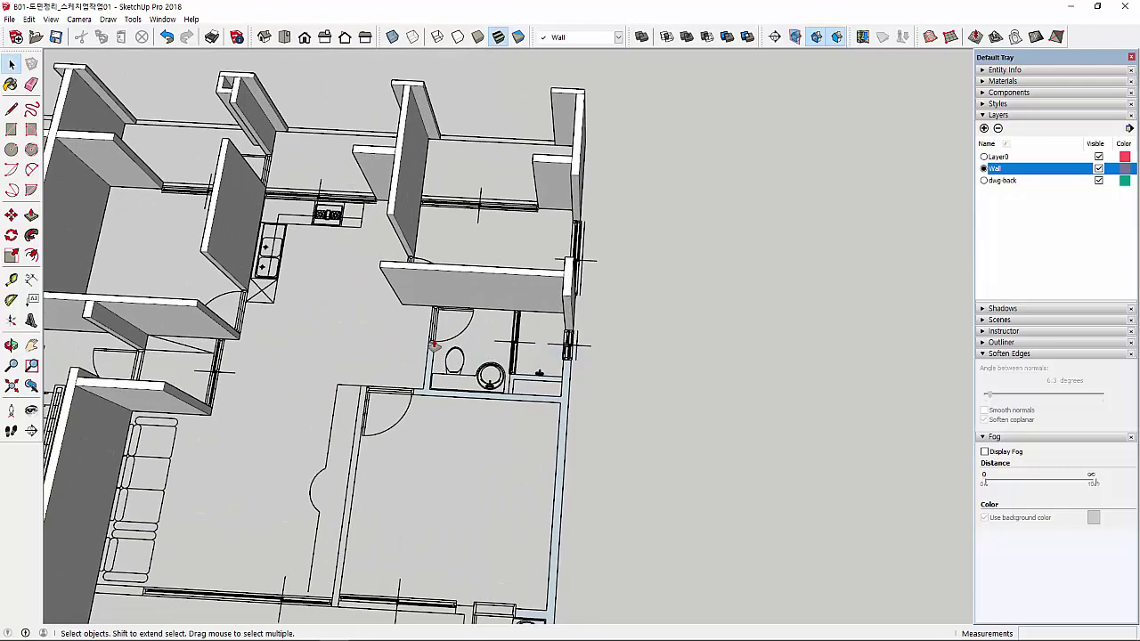
key("p")
left_click(434, 348)
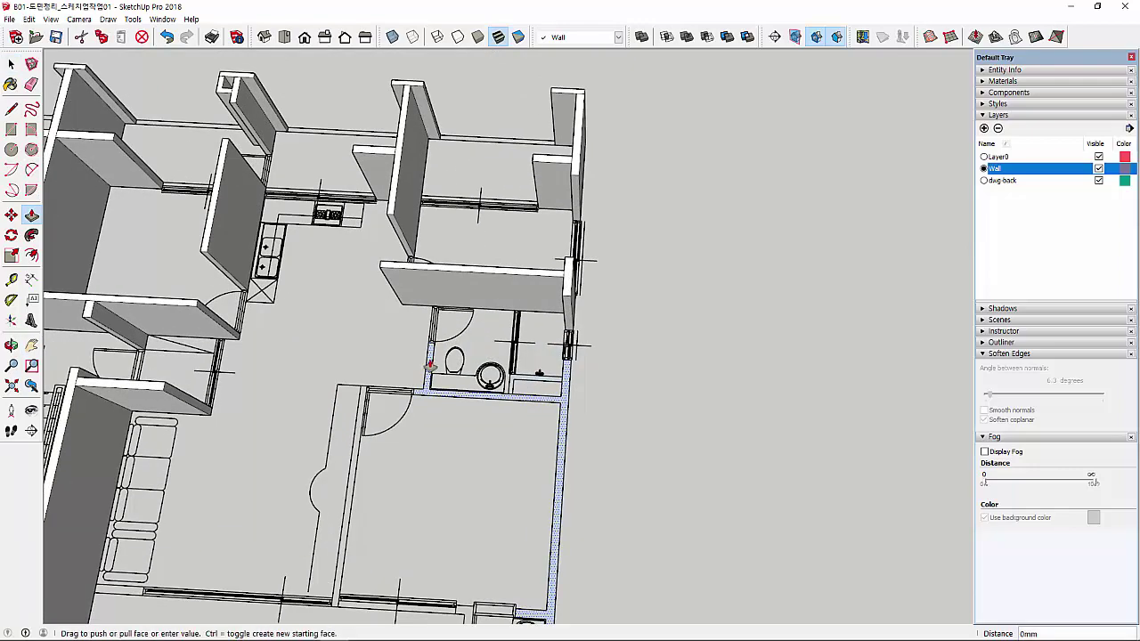
left_click(523, 279)
Raise the small partition face to the same 2000 mm wall height
mouse_move(582, 403)
middle_mouse_down()
mouse_move(251, 415)
mouse_move(541, 374)
middle_mouse_up()
key("p")
scroll(541, 378, "up", 3)
left_click(576, 381)
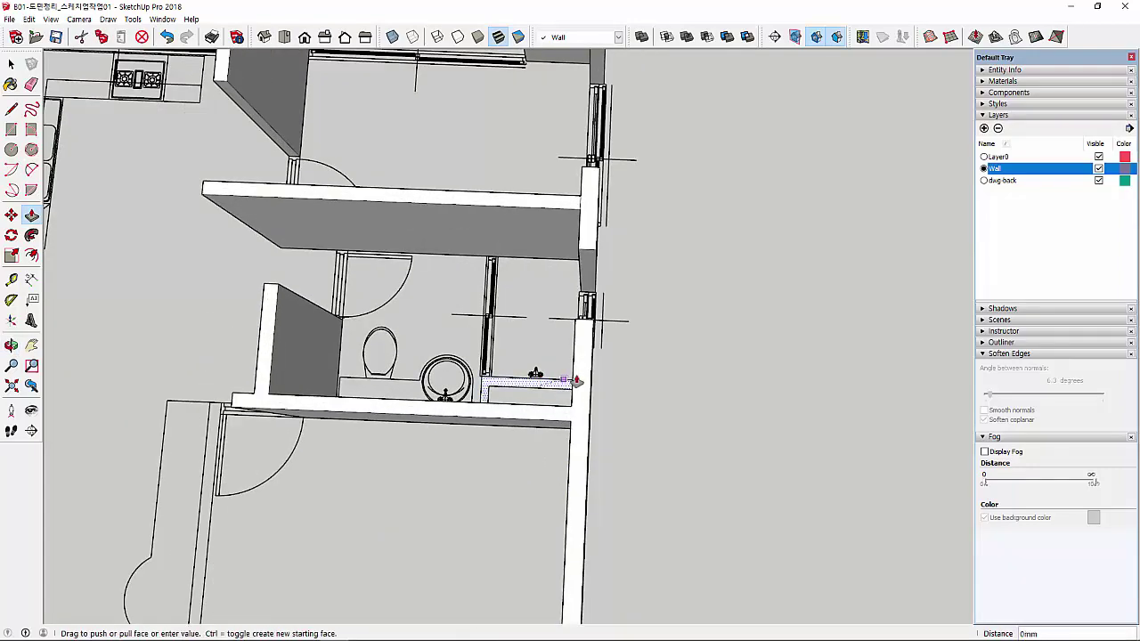
left_click(580, 377)
mouse_move(437, 458)
middle_mouse_down()
mouse_move(453, 436)
mouse_move(456, 479)
mouse_move(459, 251)
mouse_move(522, 427)
mouse_move(425, 329)
mouse_move(534, 329)
mouse_move(466, 394)
middle_mouse_up()
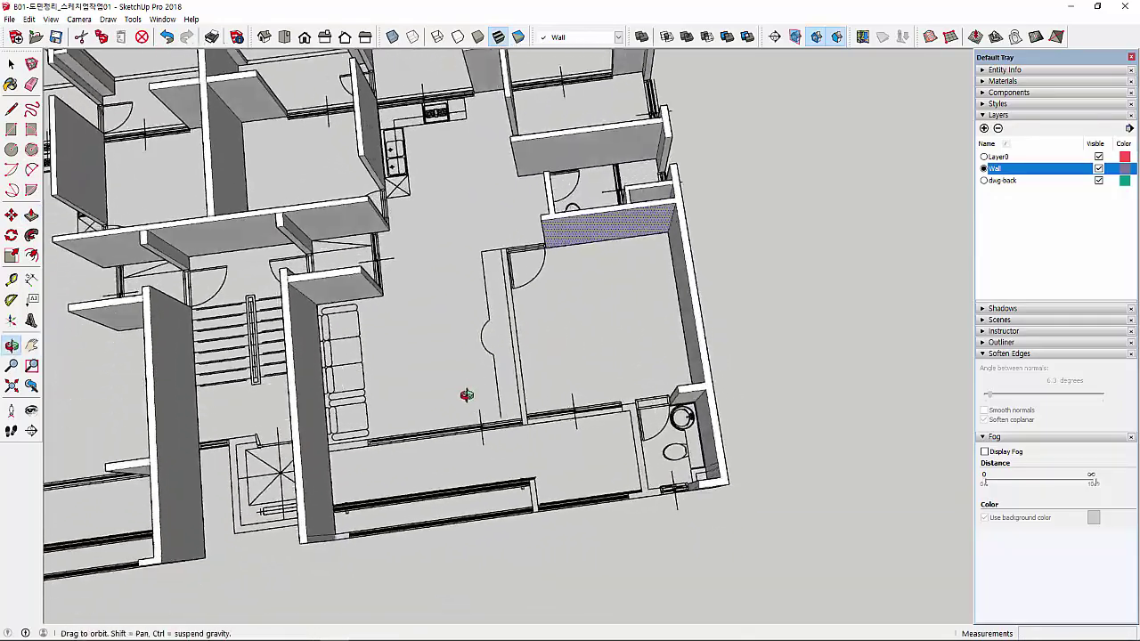
scroll(500, 283, "up", 3)
Trace the 4060 mm-long door wall as a flat rectangle
middle_click_drag(441, 305, 603, 483)
scroll(603, 483, "up", 2)
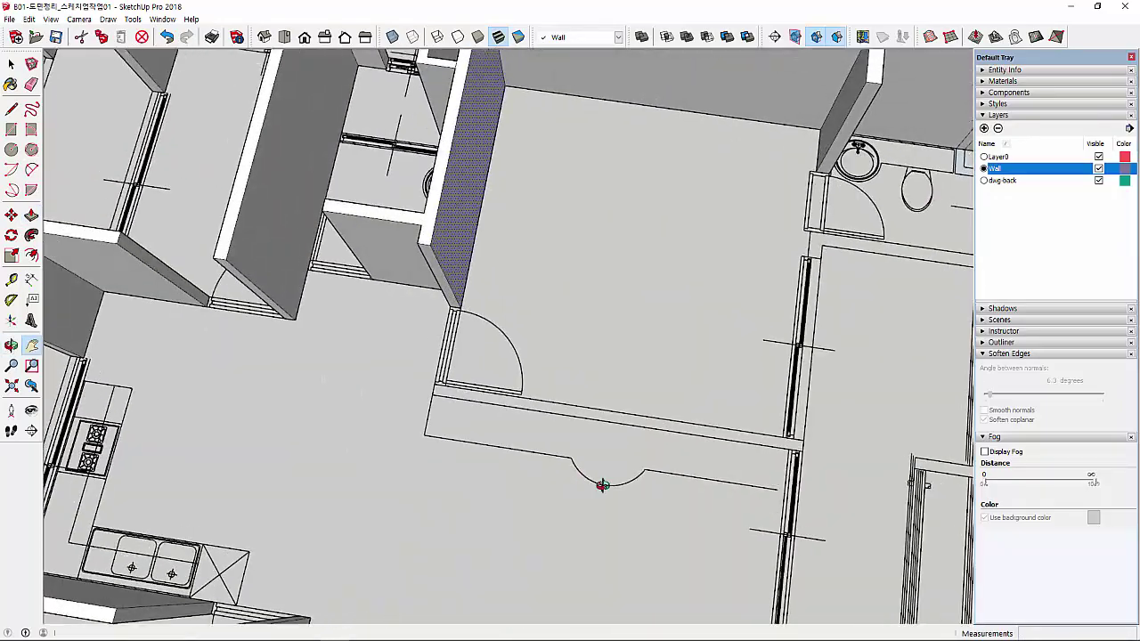
key("r")
scroll(718, 448, "up", 3)
left_click(825, 353)
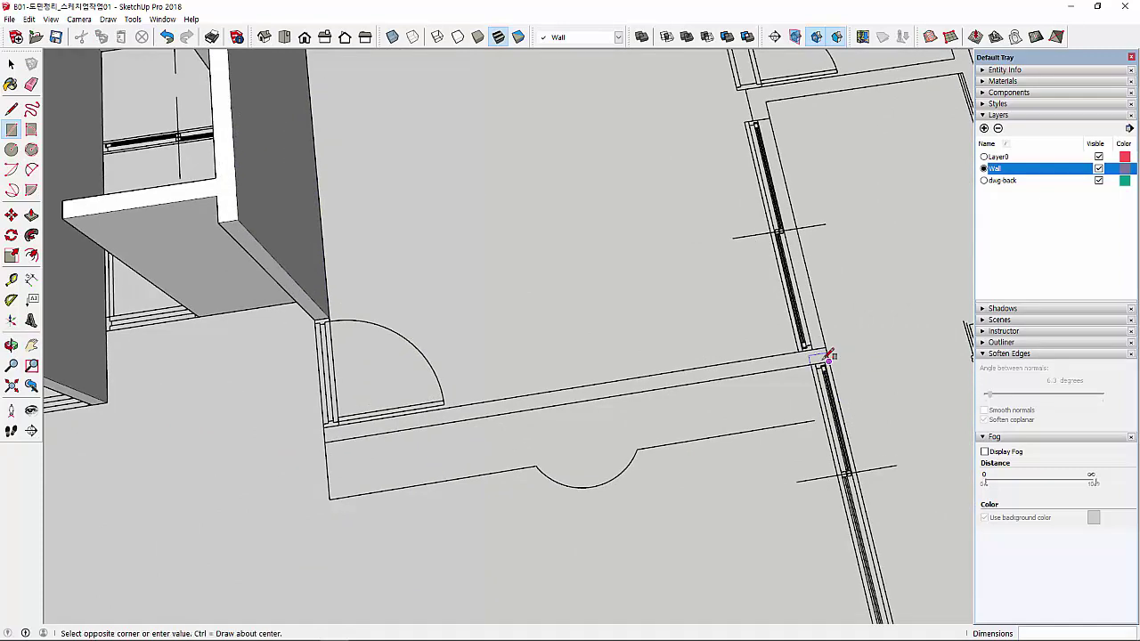
left_click(326, 426)
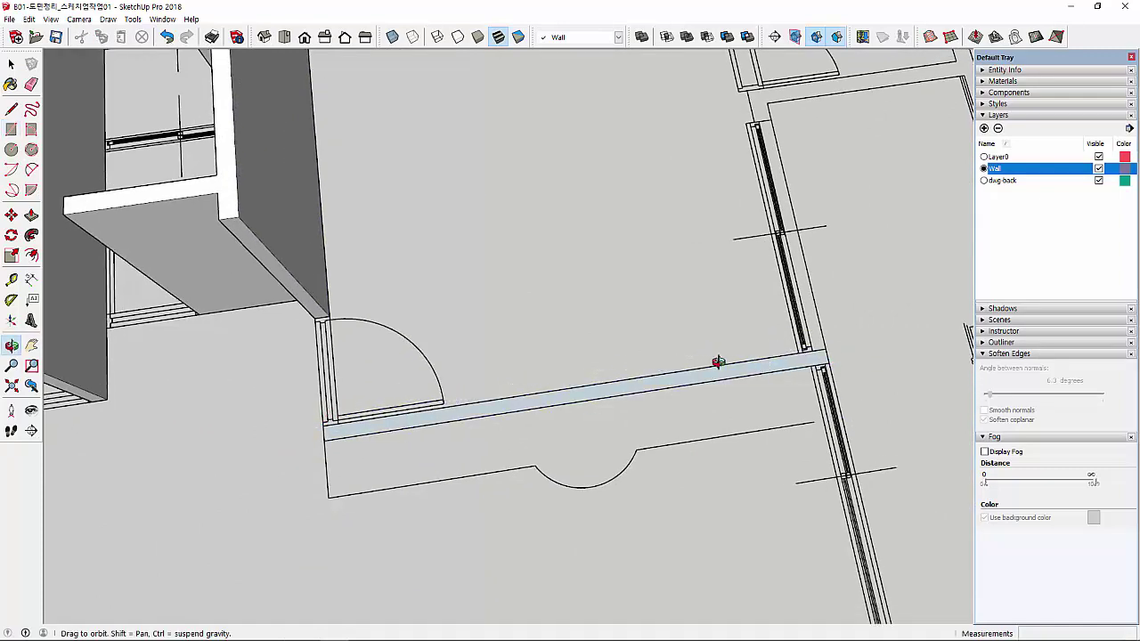
Trace the 300 mm by 120 mm corridor wall piece at the corner
middle_click_drag(720, 361, 623, 338)
scroll(636, 338, "down", 1)
scroll(647, 352, "down", 2)
scroll(457, 407, "down", 2)
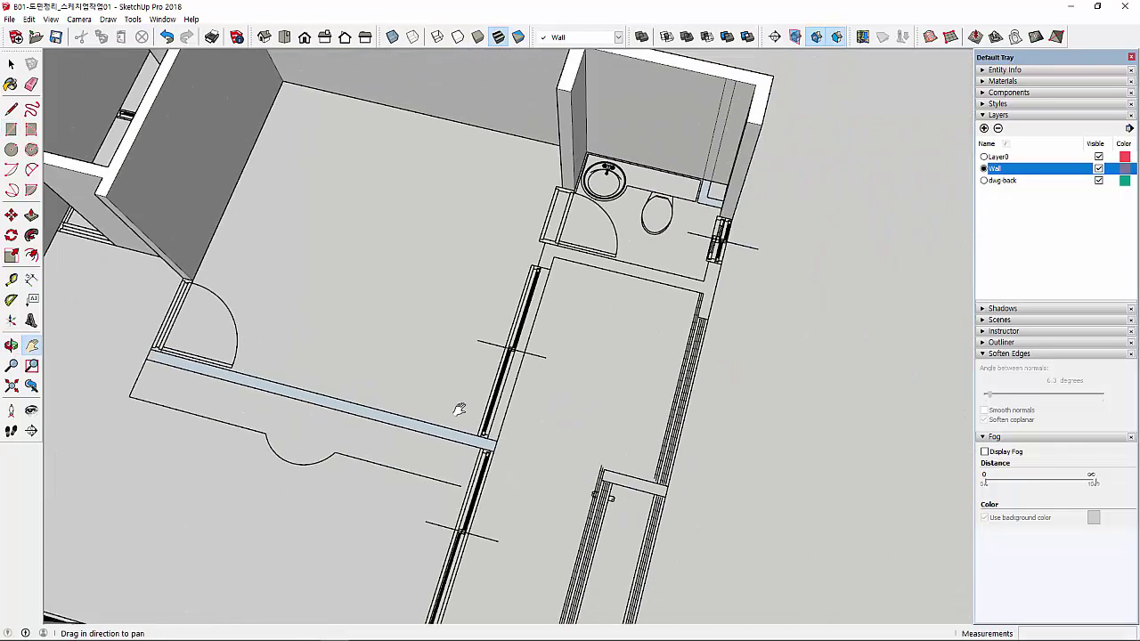
middle_click_drag(458, 407, 579, 335)
right_click(580, 335)
key("Escape")
scroll(680, 306, "up", 3)
scroll(680, 305, "up", 3)
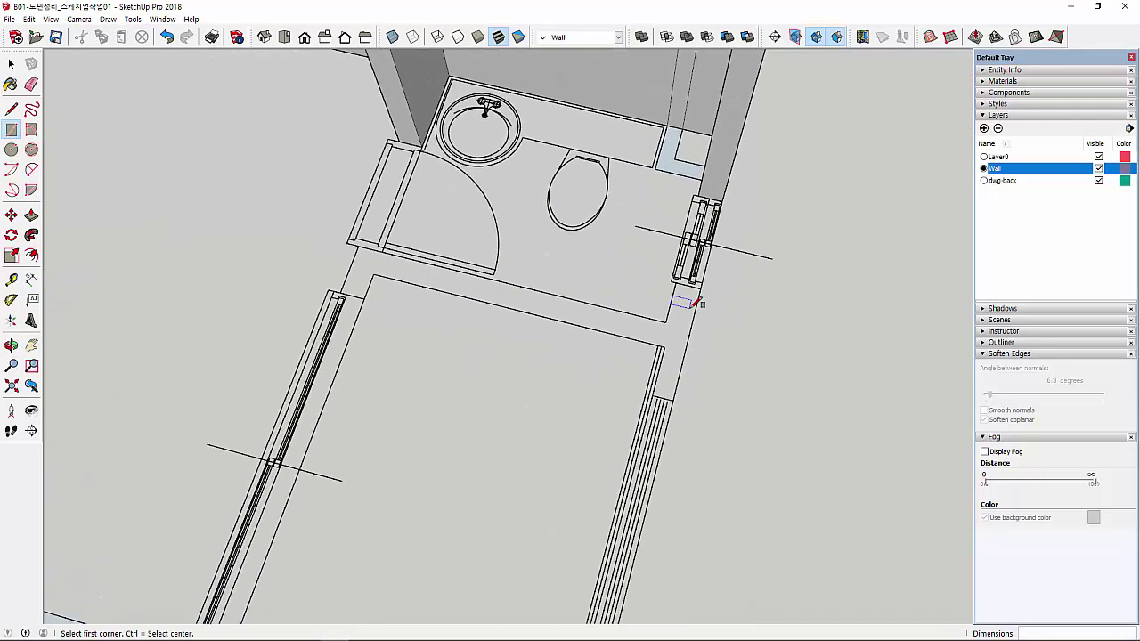
left_click(671, 407)
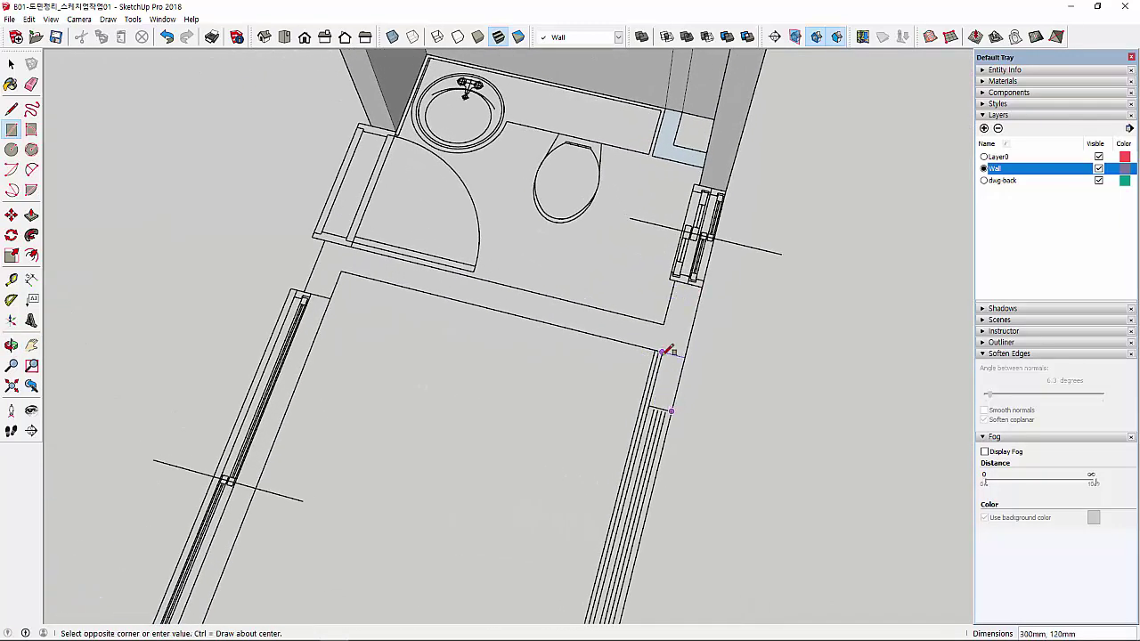
left_click(672, 348)
Select the traced wall strip, raise it to 2100 mm, then undo that extrusion
key("e")
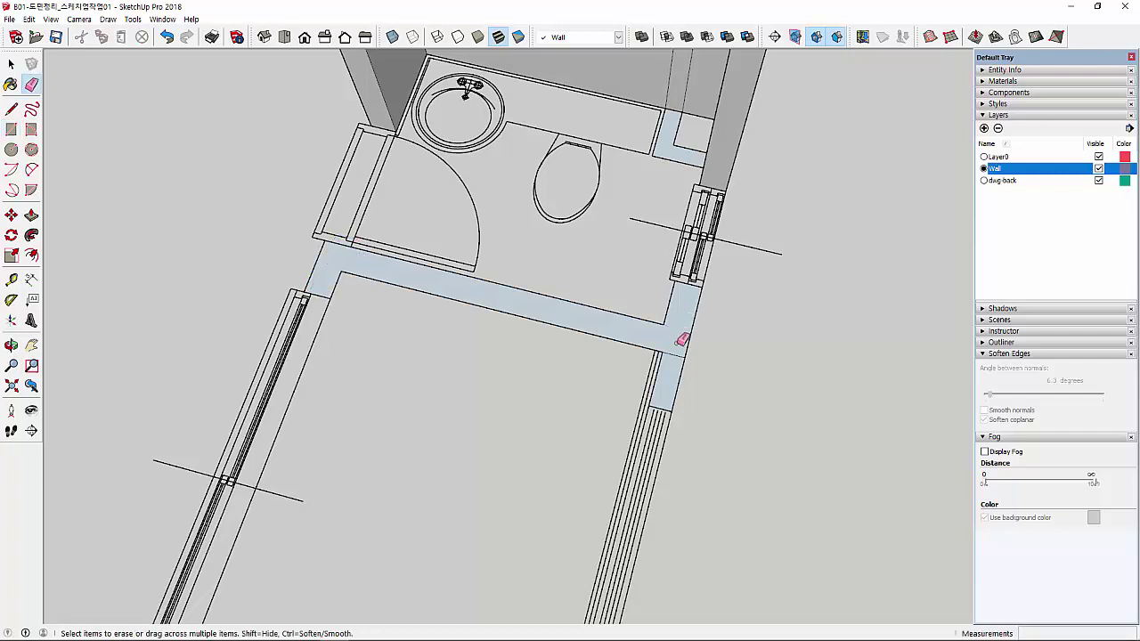
key("space")
scroll(674, 336, "down", 2)
left_click(674, 336)
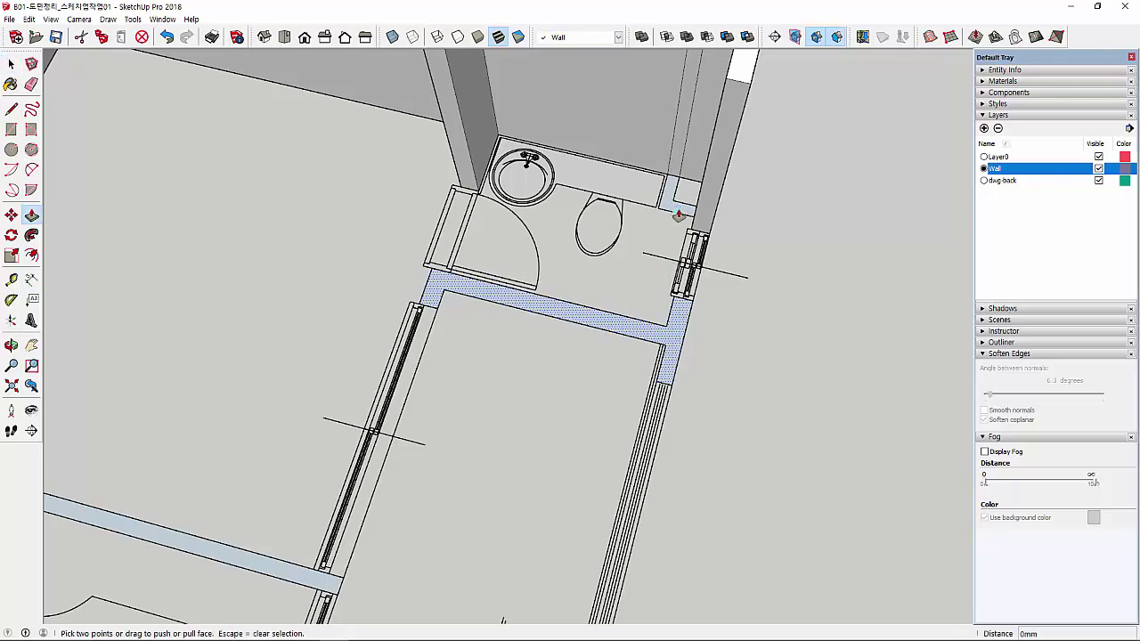
left_click(678, 322)
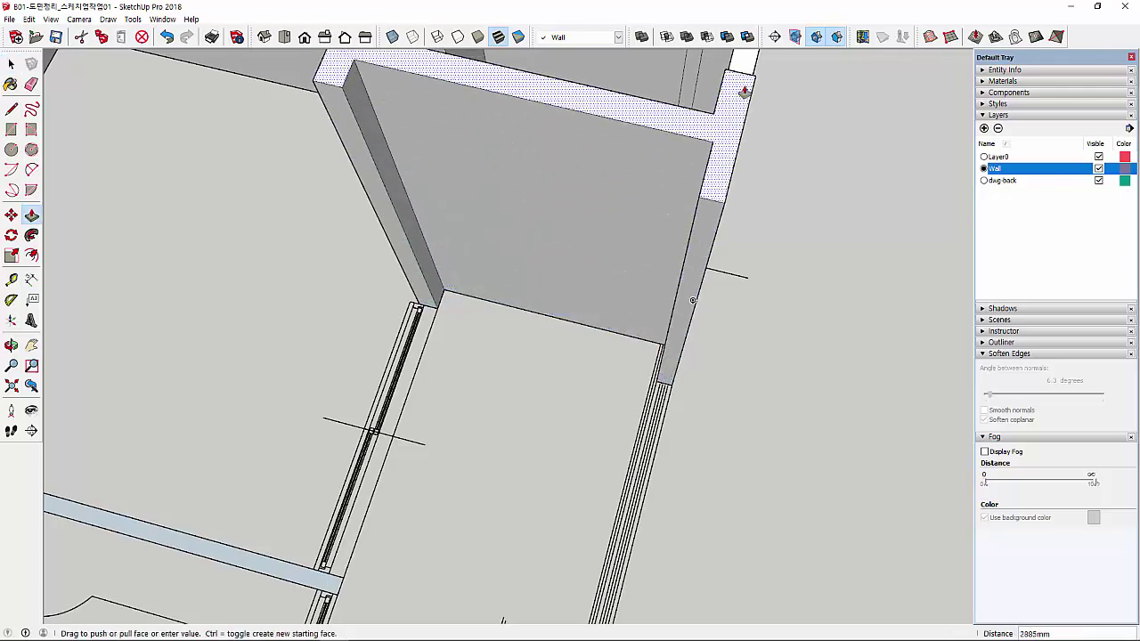
left_click(808, 271)
scroll(808, 270, "down", 3)
key("ctrl+z")
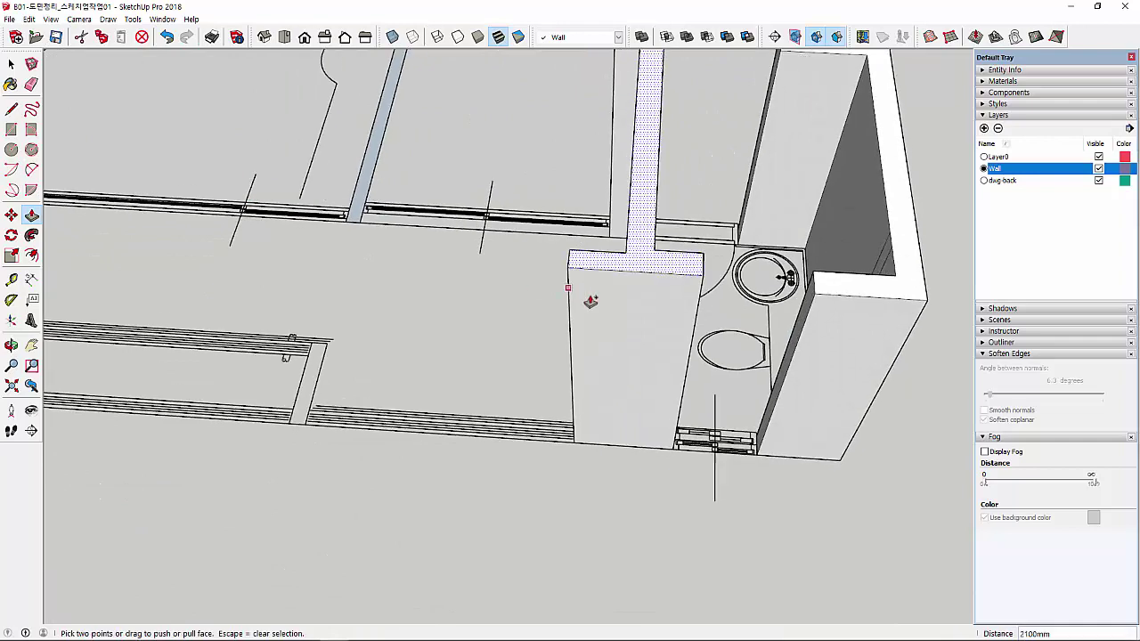
Raise the T-shaped wall face, the small face and the thin face to 2000 mm
left_click(630, 421)
type("2000")
key("Return")
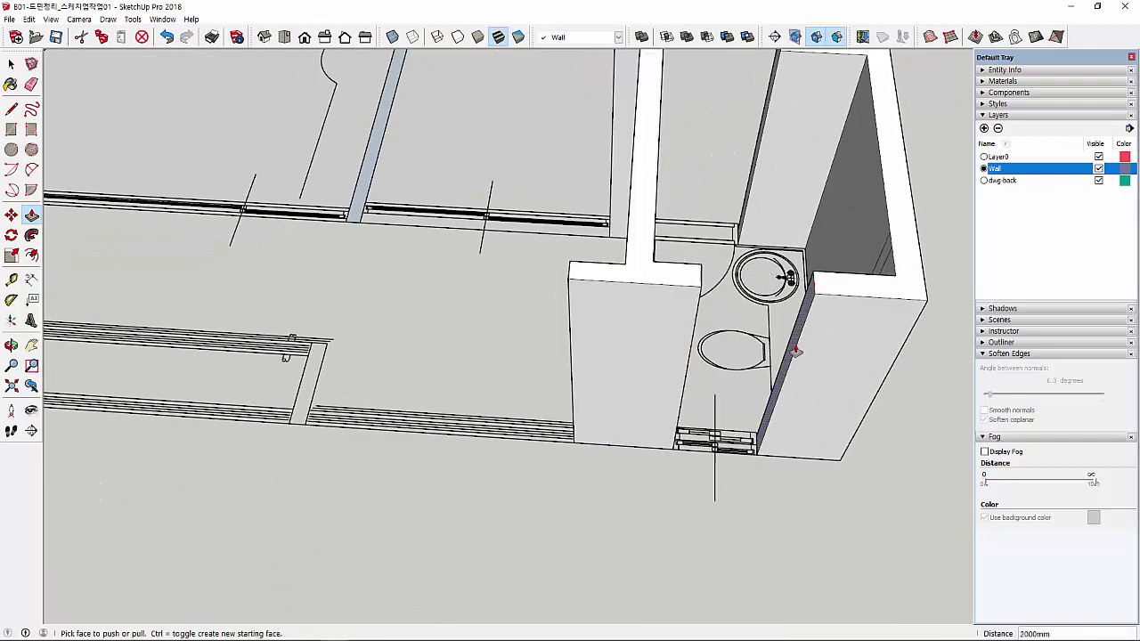
middle_click_drag(794, 339, 785, 375)
double_click(773, 345)
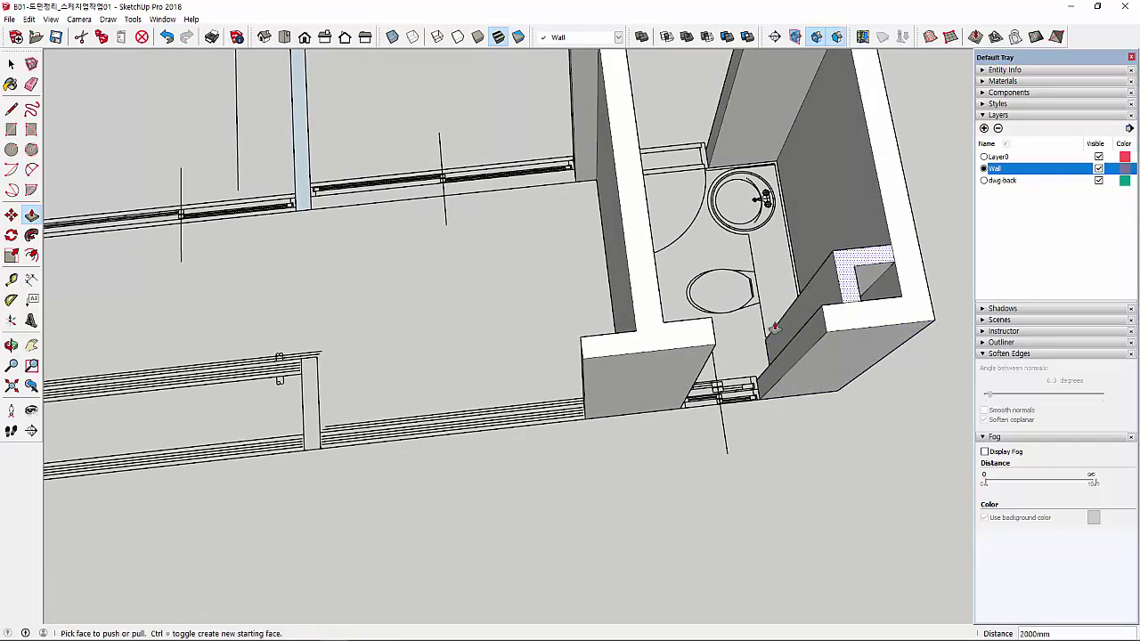
mouse_move(774, 328)
middle_mouse_down()
mouse_move(638, 308)
mouse_move(378, 221)
middle_mouse_up()
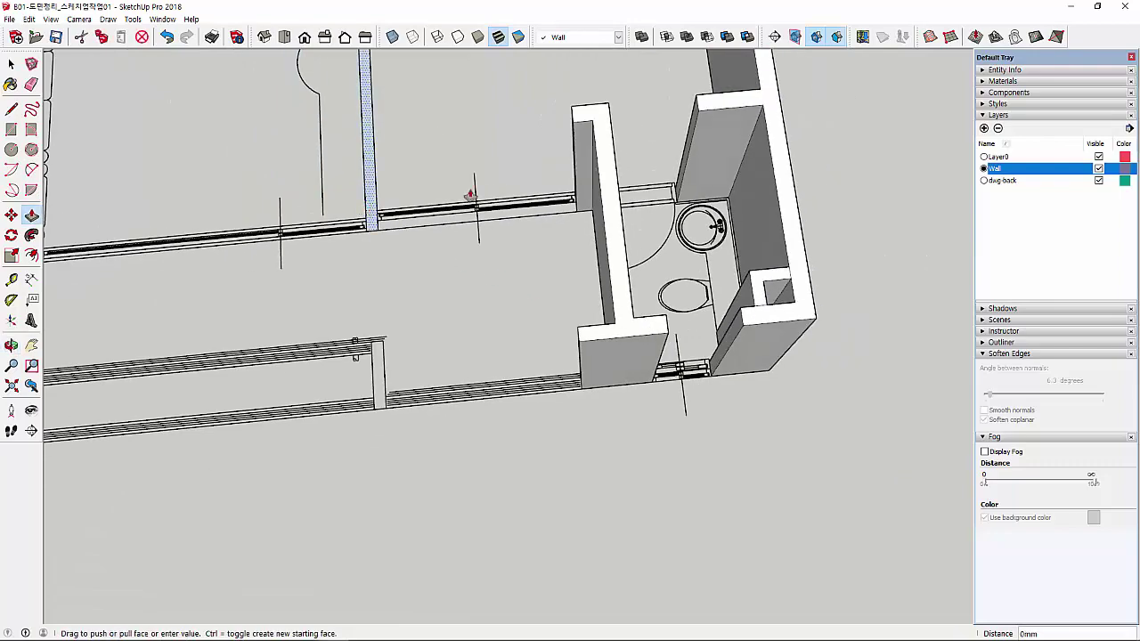
left_click_drag(470, 195, 609, 189)
scroll(344, 260, "down", 3)
scroll(345, 260, "down", 3)
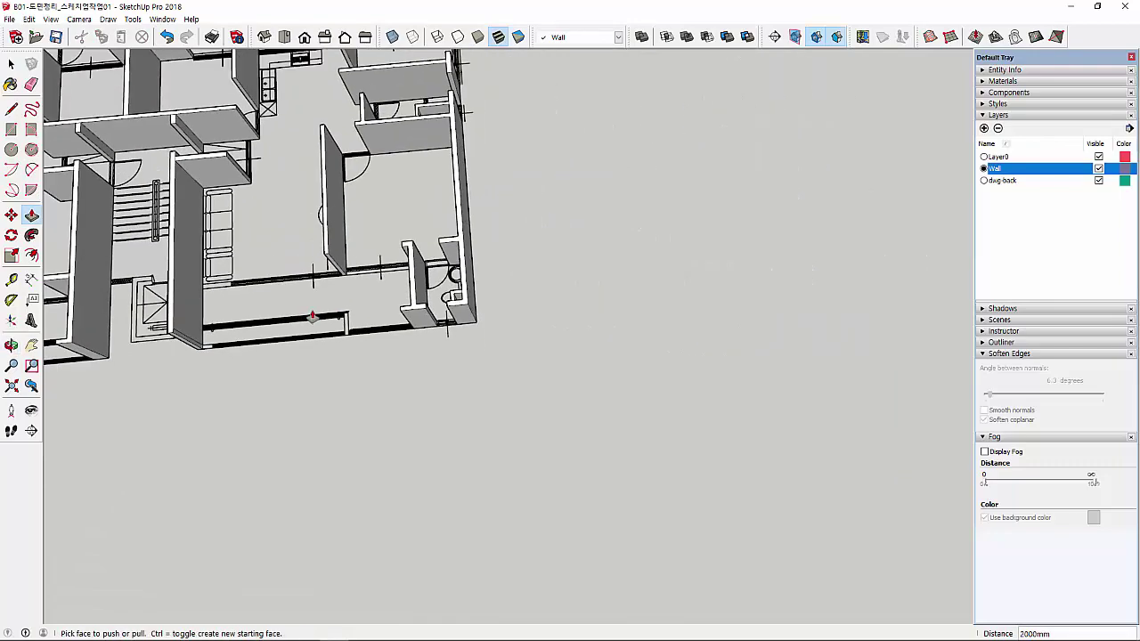
mouse_move(356, 196)
middle_mouse_down("shift")
mouse_move(607, 213)
mouse_move(638, 228)
mouse_move(656, 267)
mouse_move(618, 255)
mouse_move(608, 186)
mouse_move(653, 169)
mouse_move(478, 297)
middle_mouse_up("shift")
scroll(478, 296, "up", 3)
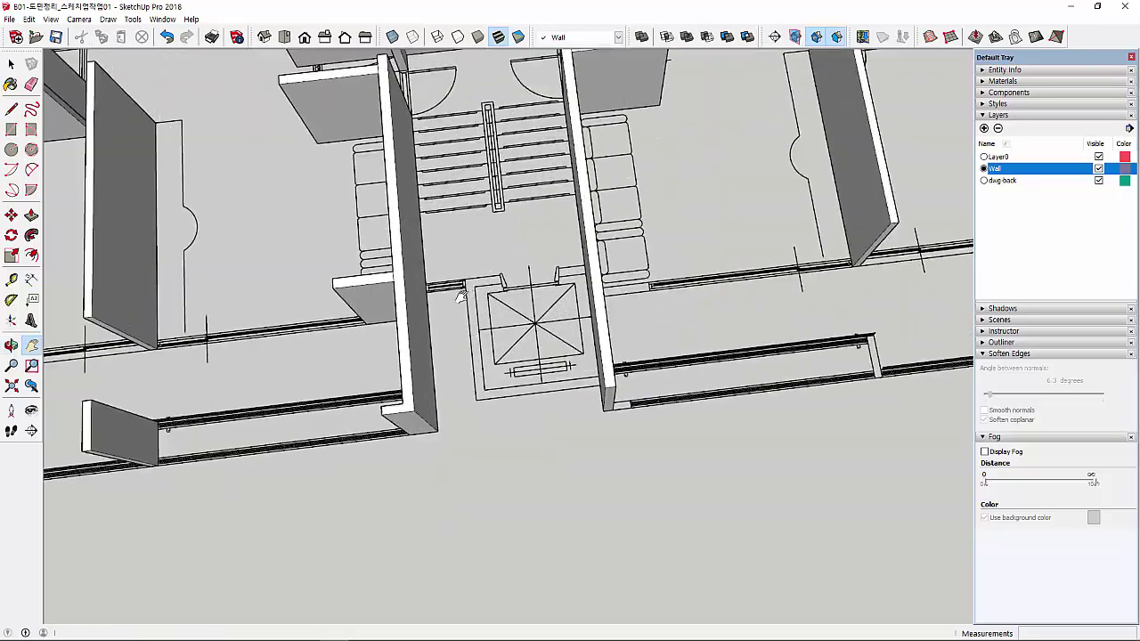
scroll(478, 297, "up", 3)
scroll(480, 295, "down", 3)
scroll(480, 296, "down", 3)
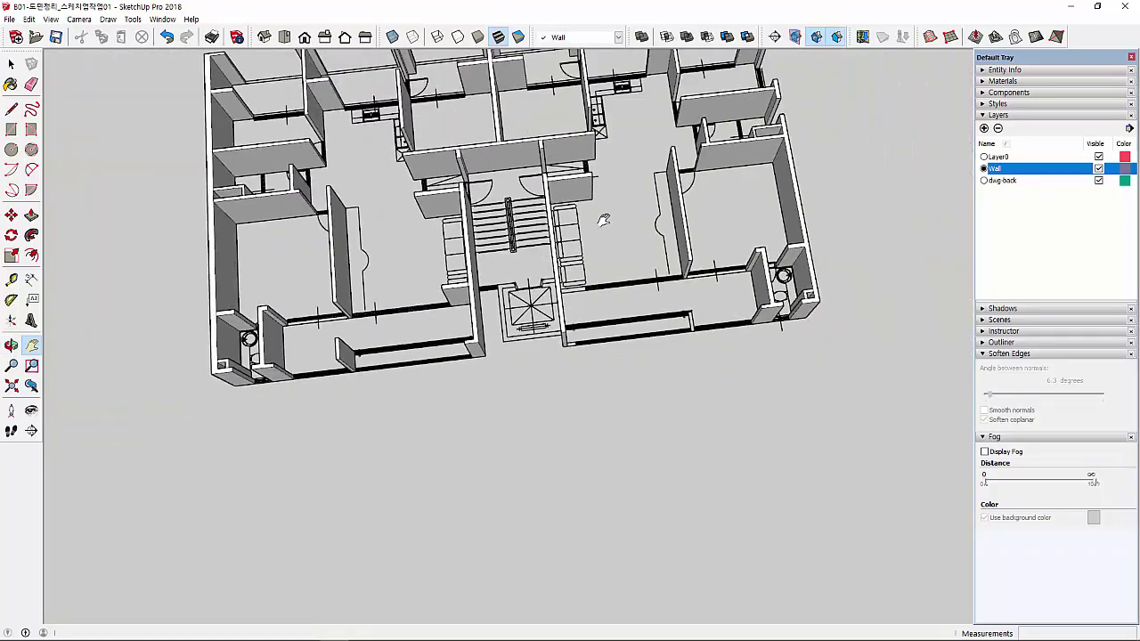
mouse_move(481, 296)
middle_mouse_down()
mouse_move(499, 353)
mouse_move(575, 163)
mouse_move(516, 306)
mouse_move(594, 278)
mouse_move(572, 368)
mouse_move(623, 294)
middle_mouse_up()
scroll(635, 272, "up", 3)
mouse_move(510, 326)
middle_mouse_down()
mouse_move(499, 344)
mouse_move(483, 318)
mouse_move(474, 356)
mouse_move(499, 285)
mouse_move(560, 211)
mouse_move(593, 292)
mouse_move(466, 224)
mouse_move(447, 280)
mouse_move(479, 261)
mouse_move(423, 271)
middle_mouse_up()
scroll(481, 318, "up", 2)
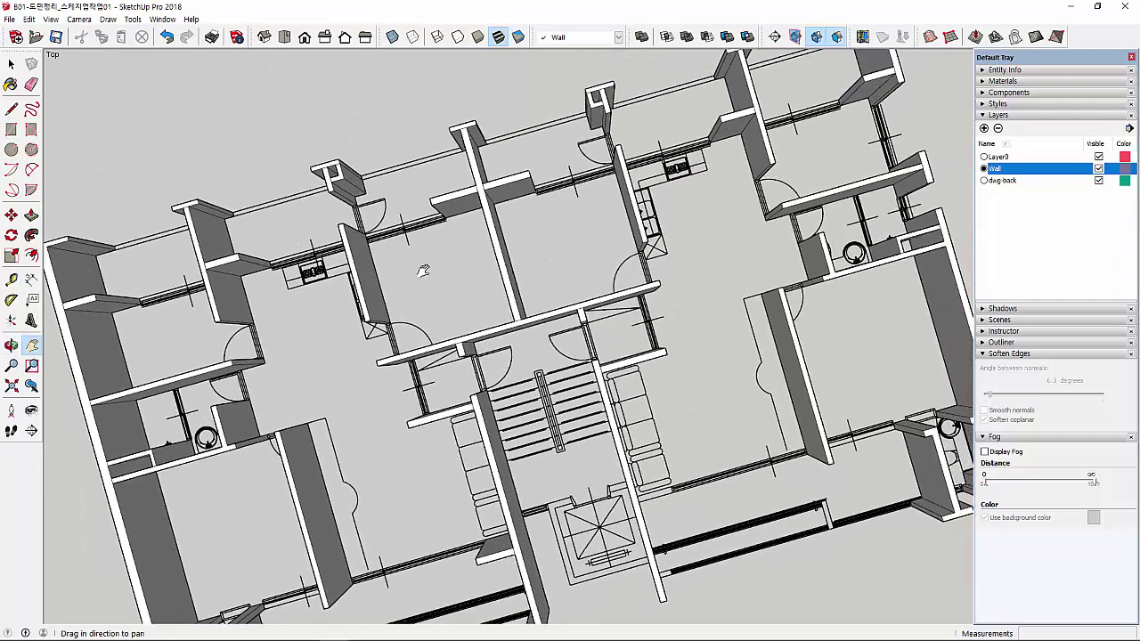
middle_click_drag(582, 238, 564, 172)
scroll(391, 389, "down", 3)
scroll(392, 389, "down", 1)
mouse_move(392, 389)
middle_mouse_down()
mouse_move(549, 117)
mouse_move(499, 160)
mouse_move(386, 219)
mouse_move(404, 251)
mouse_move(767, 336)
mouse_move(412, 326)
mouse_move(522, 309)
mouse_move(427, 196)
mouse_move(437, 216)
mouse_move(323, 351)
mouse_move(346, 332)
middle_mouse_up()
scroll(345, 332, "down", 3)
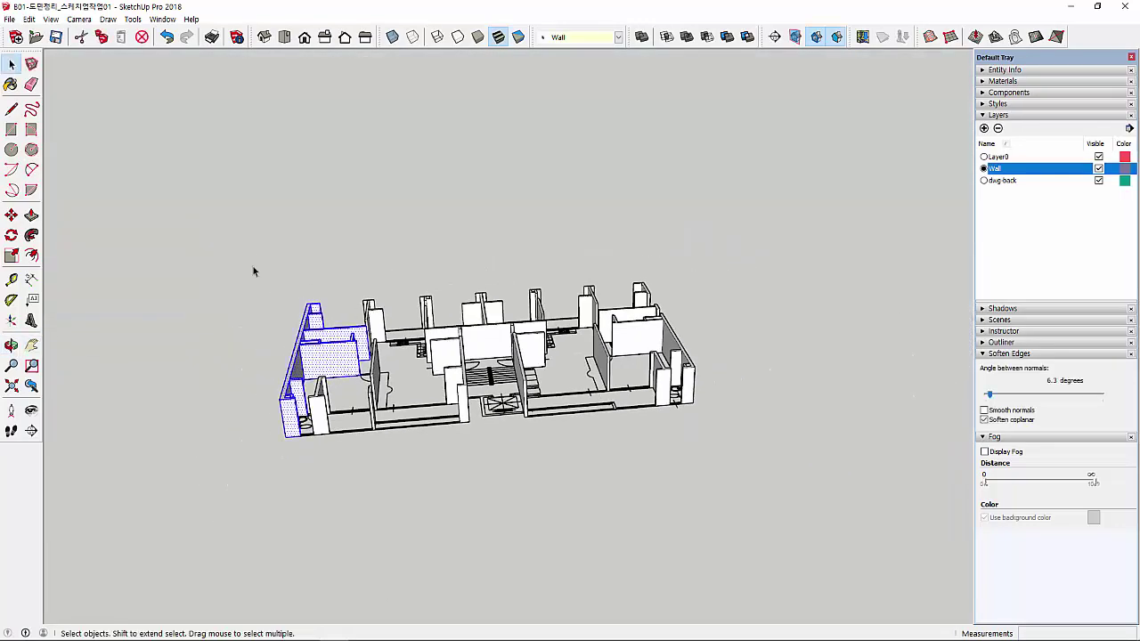
middle_click_drag(478, 306, 452, 271)
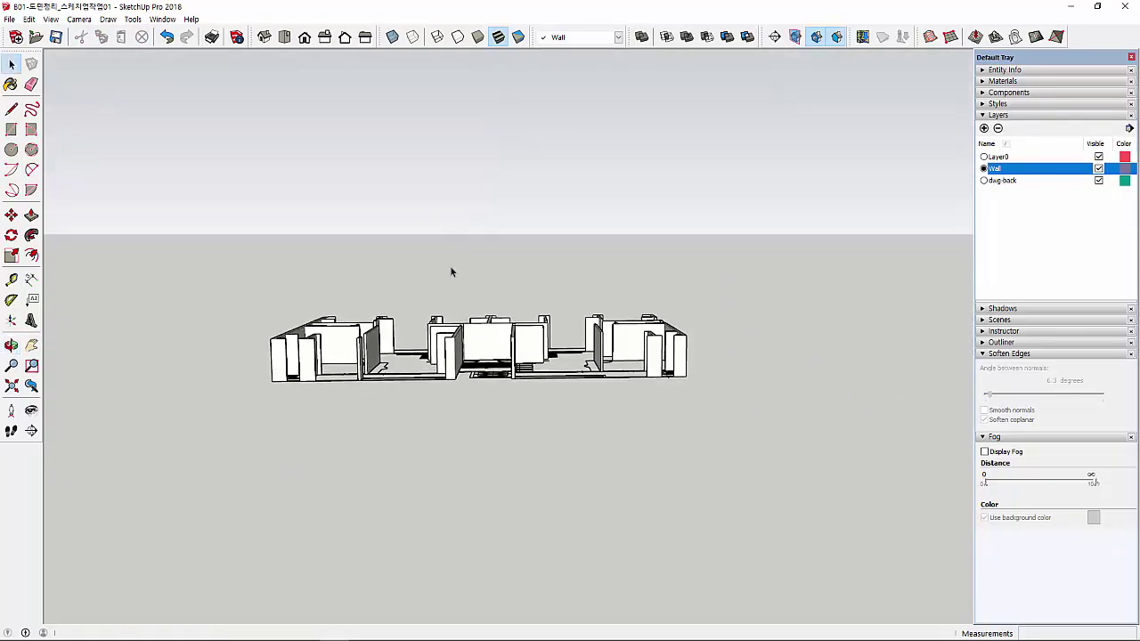
middle_click_drag(694, 330, 735, 337)
key("ctrl+a")
middle_click_drag(149, 236, 391, 407)
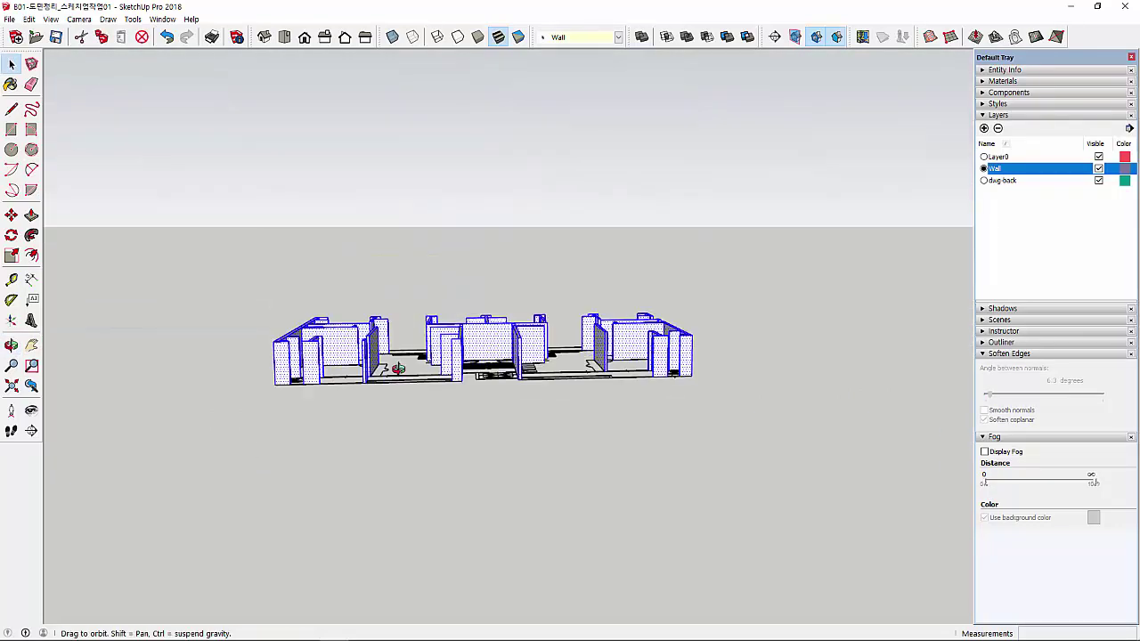
middle_click_drag(508, 391, 512, 495)
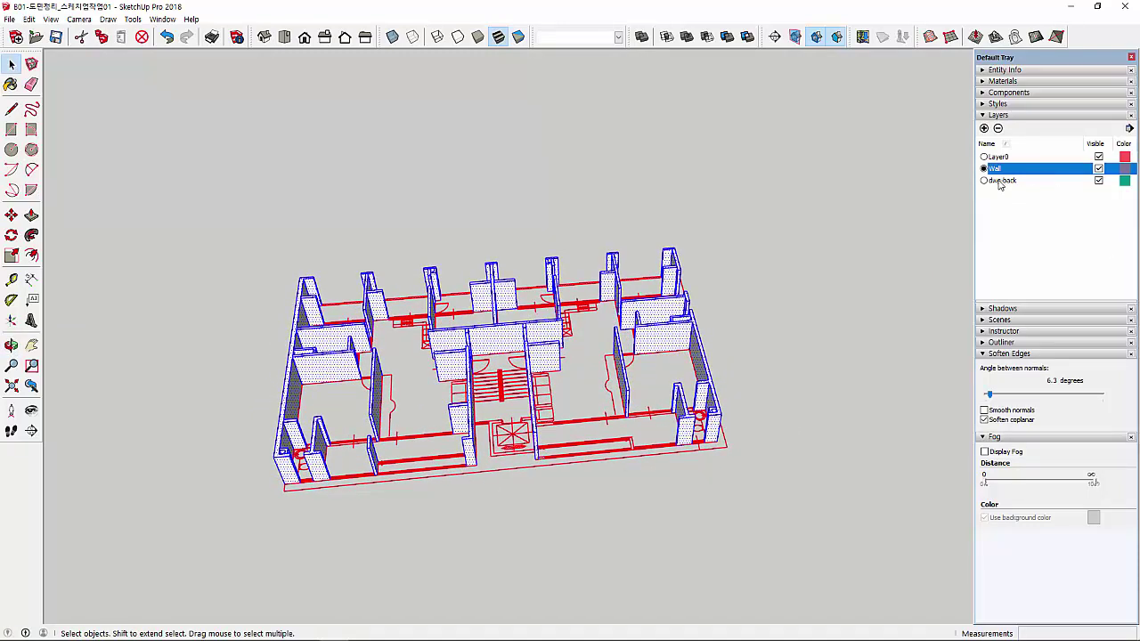
left_click(1099, 181)
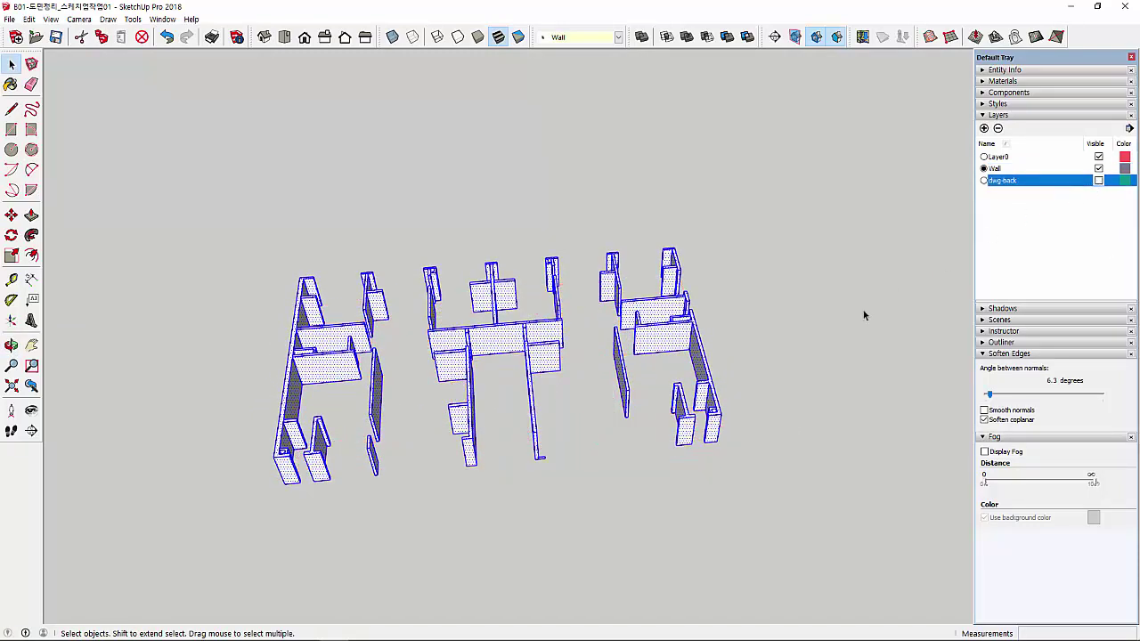
left_click(769, 344)
mouse_move(763, 343)
middle_mouse_down()
mouse_move(789, 526)
mouse_move(750, 373)
mouse_move(769, 240)
mouse_move(784, 451)
mouse_move(623, 405)
middle_mouse_up()
mouse_move(303, 315)
middle_mouse_down()
mouse_move(394, 377)
mouse_move(404, 286)
middle_mouse_up()
left_click(405, 289)
mouse_move(534, 386)
middle_mouse_down()
mouse_move(557, 74)
mouse_move(534, 242)
mouse_move(528, 437)
mouse_move(509, 442)
mouse_move(527, 417)
middle_mouse_up()
scroll(498, 504, "up", 4)
scroll(498, 505, "up", 3)
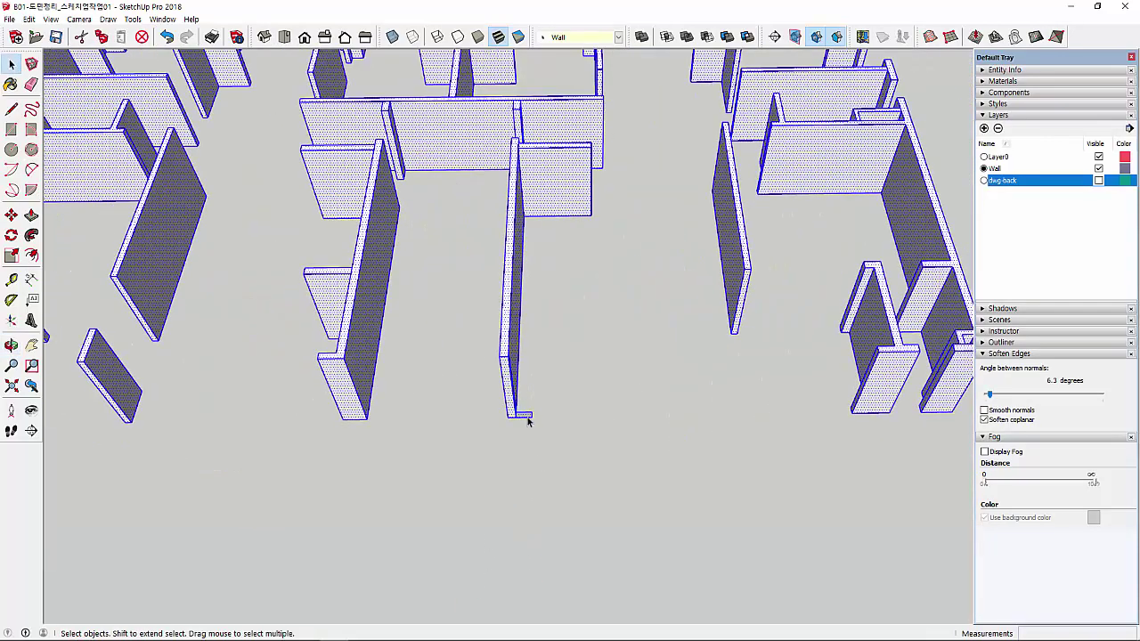
Show the DWG layer again and raise the small wall end face by the elevator core to 2000mm
left_click(1097, 180)
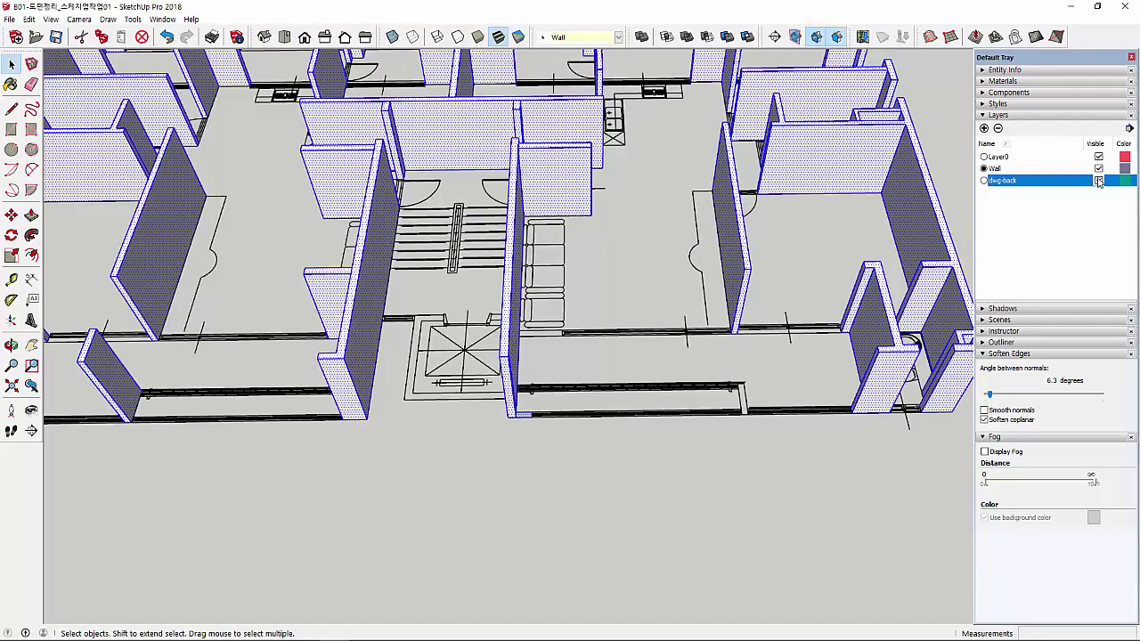
scroll(566, 482, "up", 1)
left_click(522, 481)
scroll(519, 436, "up", 3)
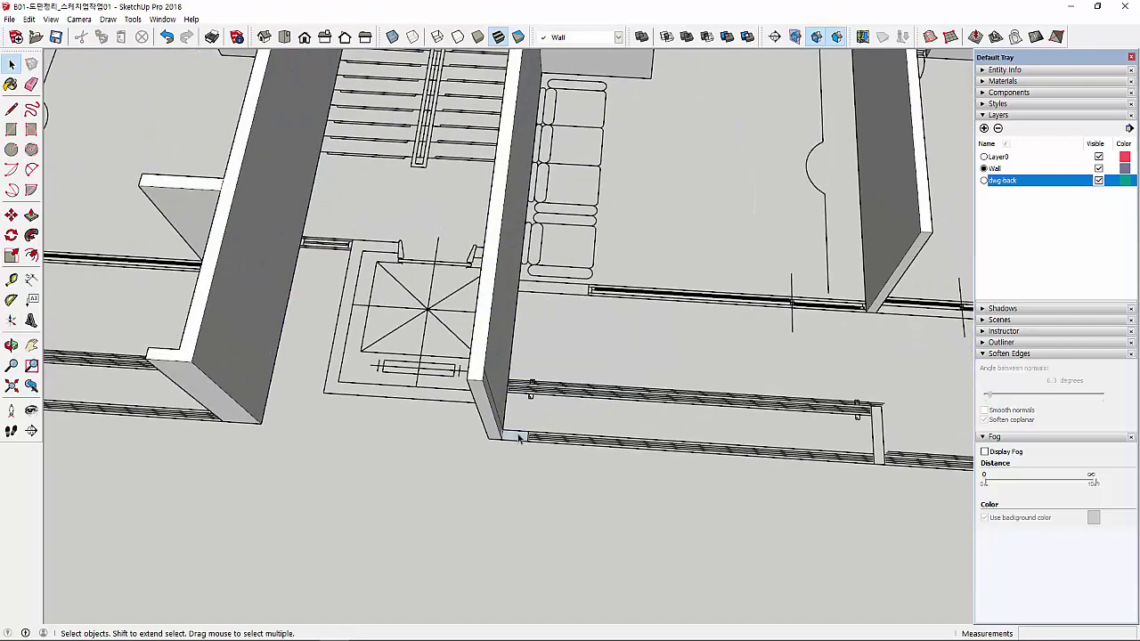
scroll(502, 435, "up", 2)
scroll(490, 420, "up", 2)
key("p")
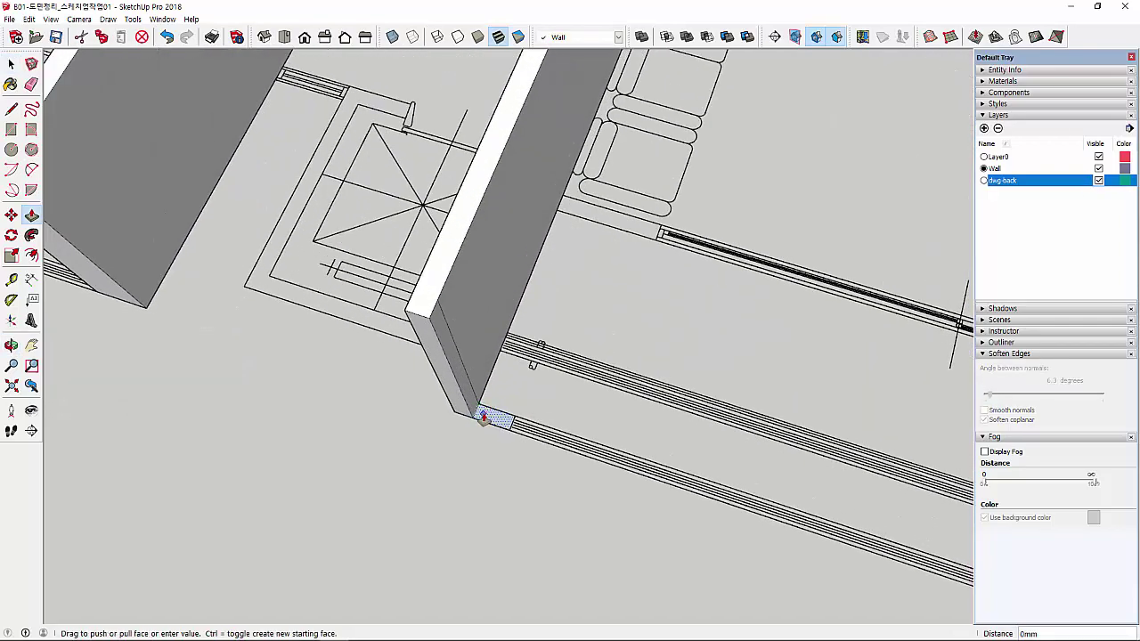
left_click_drag(488, 418, 433, 325)
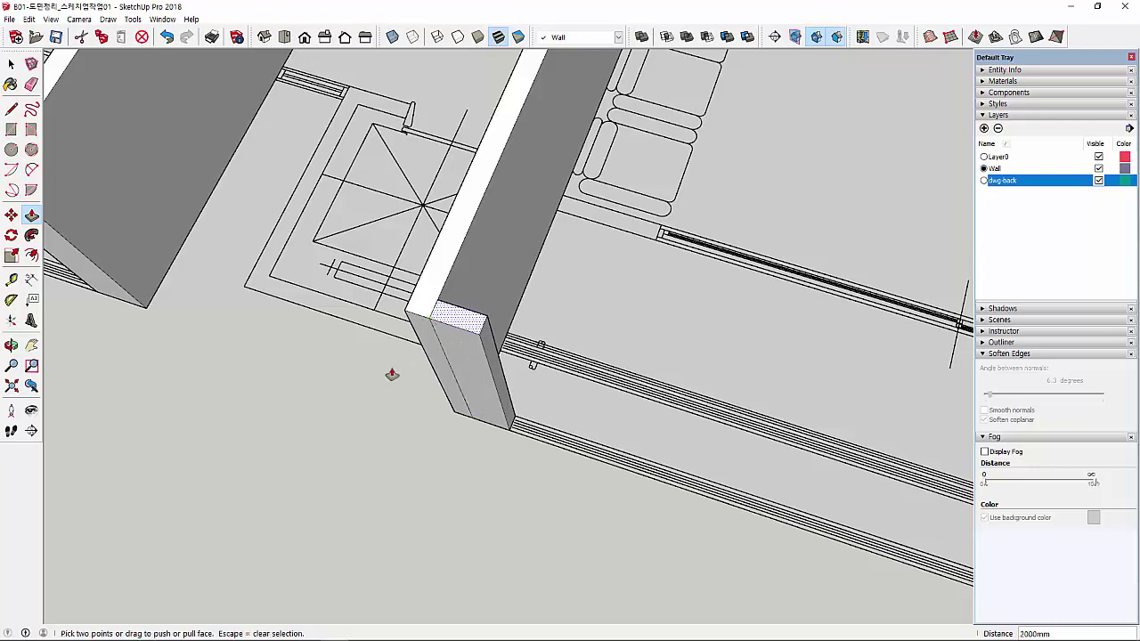
Draw a wall rectangle beside the stairs and push/pull it up to 2000mm
middle_click_drag(392, 374, 578, 282)
key("r")
scroll(496, 276, "up", 2)
scroll(528, 280, "up", 2)
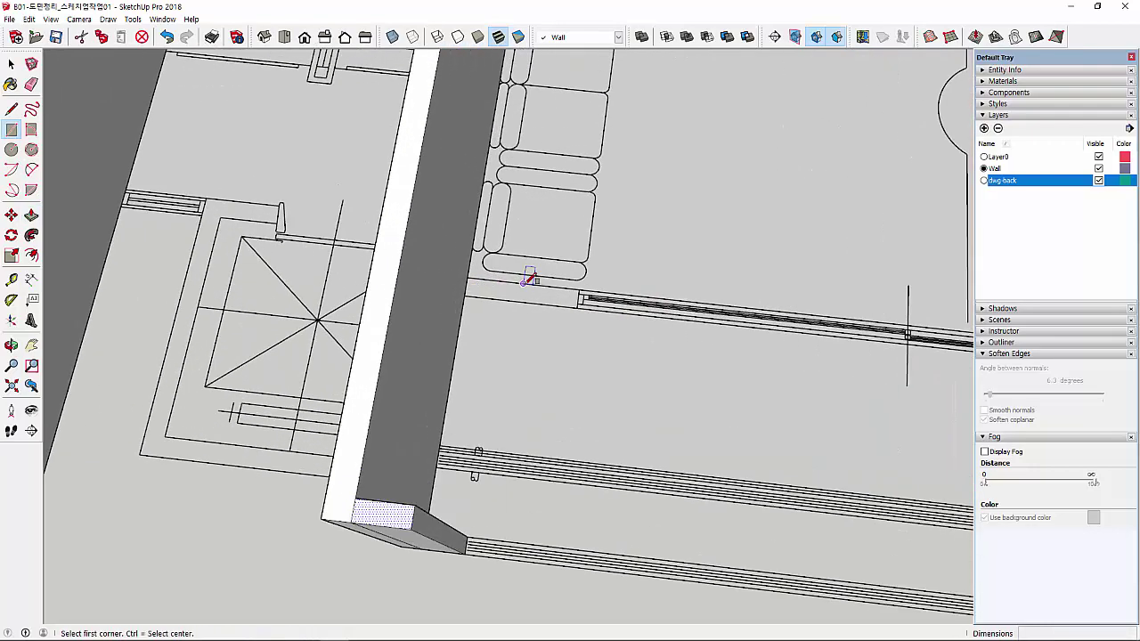
scroll(597, 283, "up", 1)
left_click(450, 298)
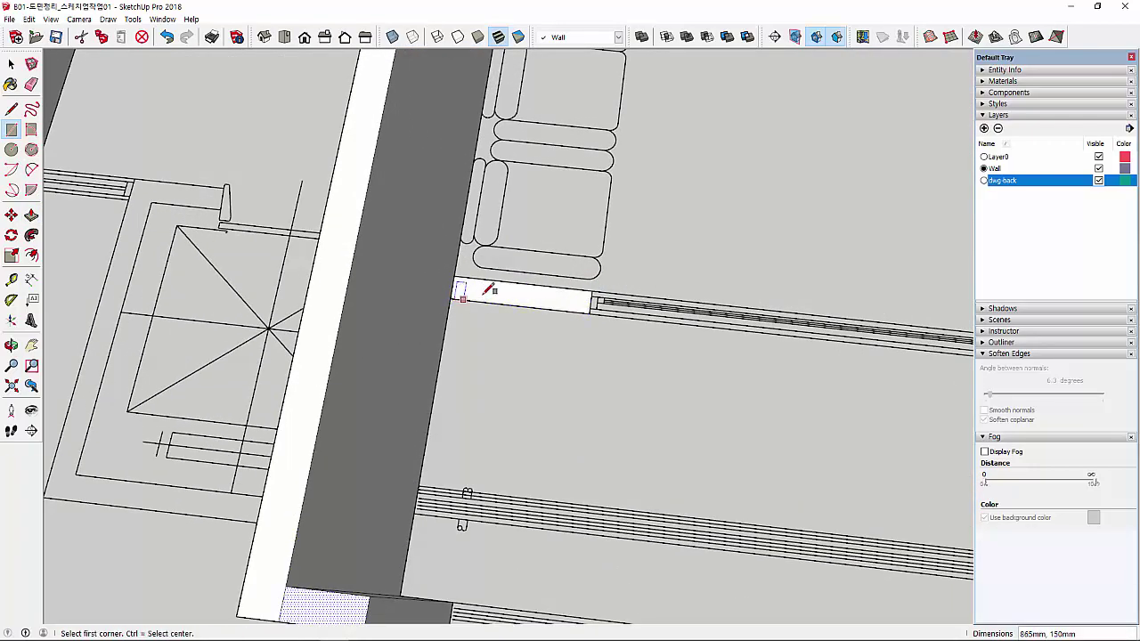
key("space")
left_click(486, 294)
key("p")
left_click_drag(481, 293, 343, 301)
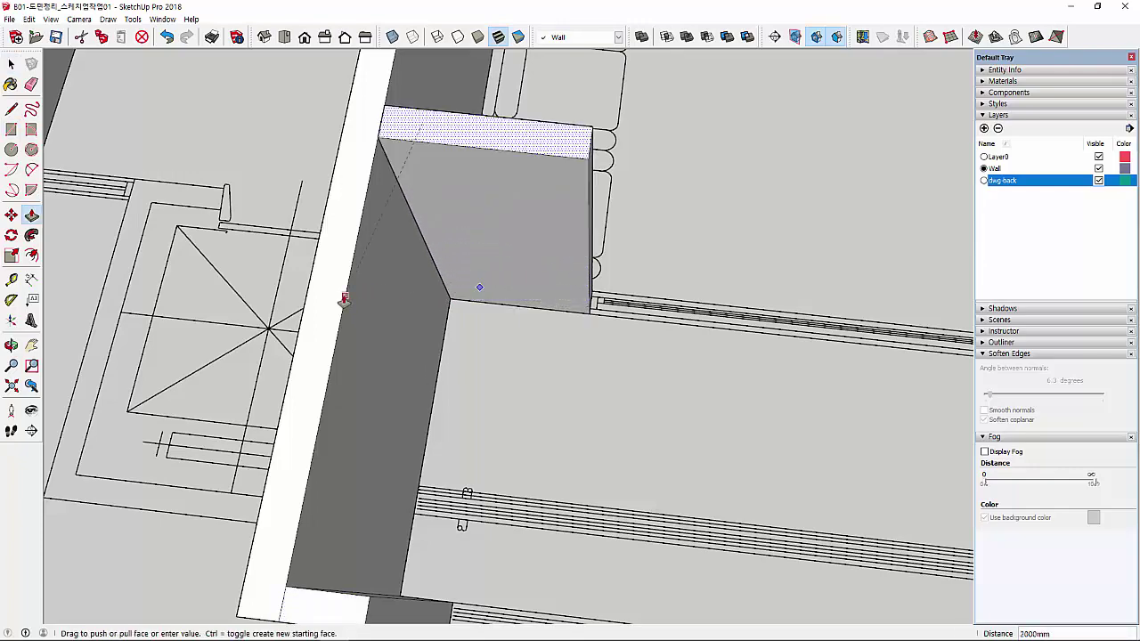
scroll(398, 335, "down", 4)
mouse_move(775, 348)
middle_mouse_down()
mouse_move(831, 381)
mouse_move(763, 376)
middle_mouse_up()
scroll(774, 399, "up", 2)
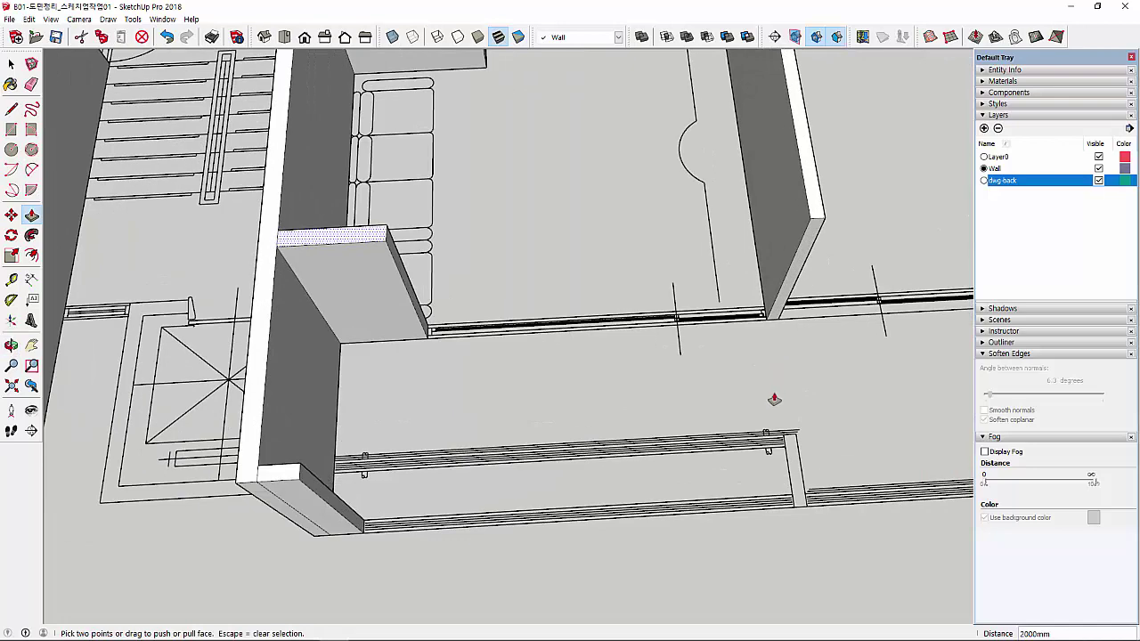
scroll(772, 412, "up", 2)
Measure on the rail lines and move the view to the lower balcony rail lines
key("t")
scroll(816, 469, "up", 2)
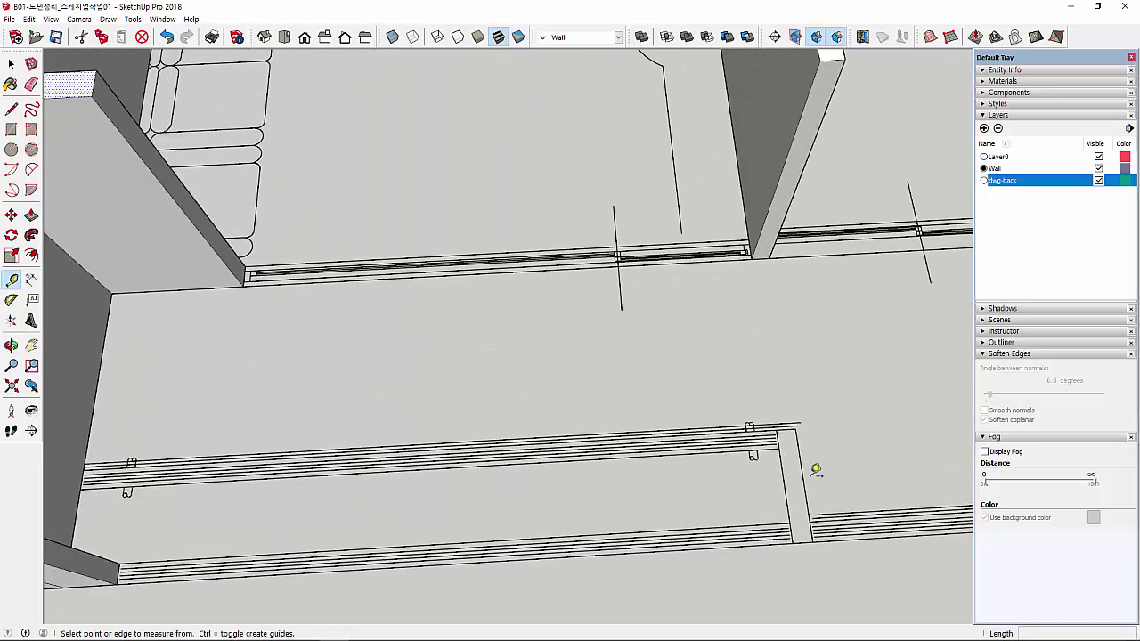
scroll(813, 462, "down", 2)
left_click(809, 462)
mouse_move(809, 465)
middle_mouse_down()
mouse_move(810, 382)
mouse_move(802, 443)
middle_mouse_up()
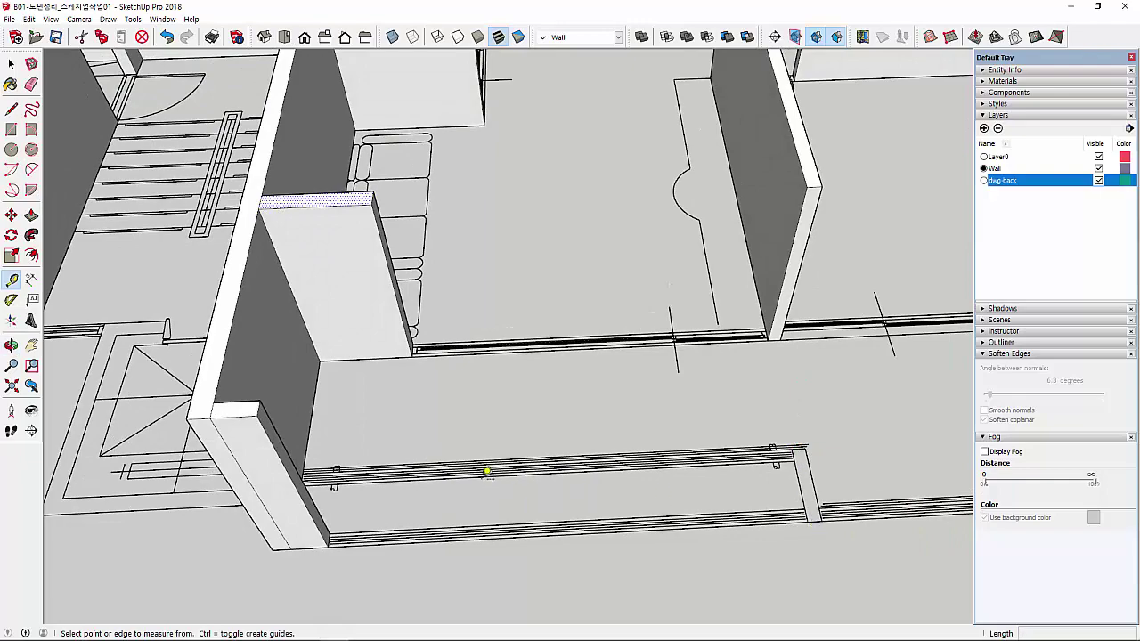
scroll(487, 472, "down", 3)
mouse_move(509, 440)
middle_mouse_down("shift")
mouse_move(441, 434)
mouse_move(580, 374)
mouse_move(483, 412)
mouse_move(377, 405)
middle_mouse_up("shift")
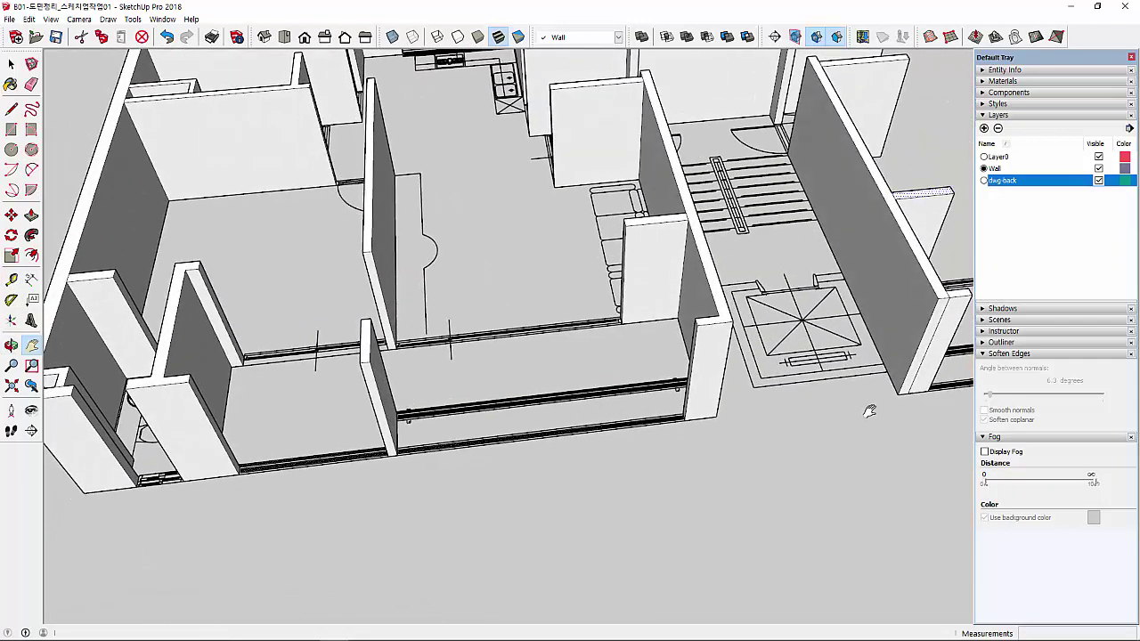
middle_click_drag(869, 411, 618, 440, "shift")
scroll(580, 407, "up", 3)
scroll(545, 428, "up", 3)
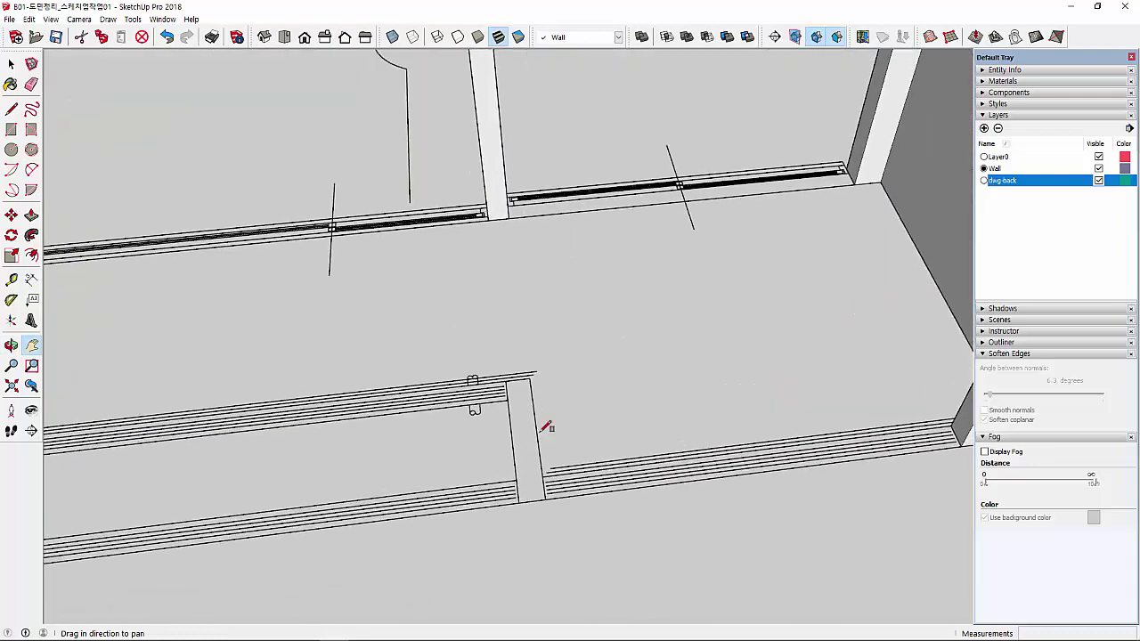
Complete the 120 x 700mm rectangle across the balcony rail lines, raise it 2000mm, and orbit to check
left_click(519, 501)
scroll(523, 494, "down", 3)
key("space")
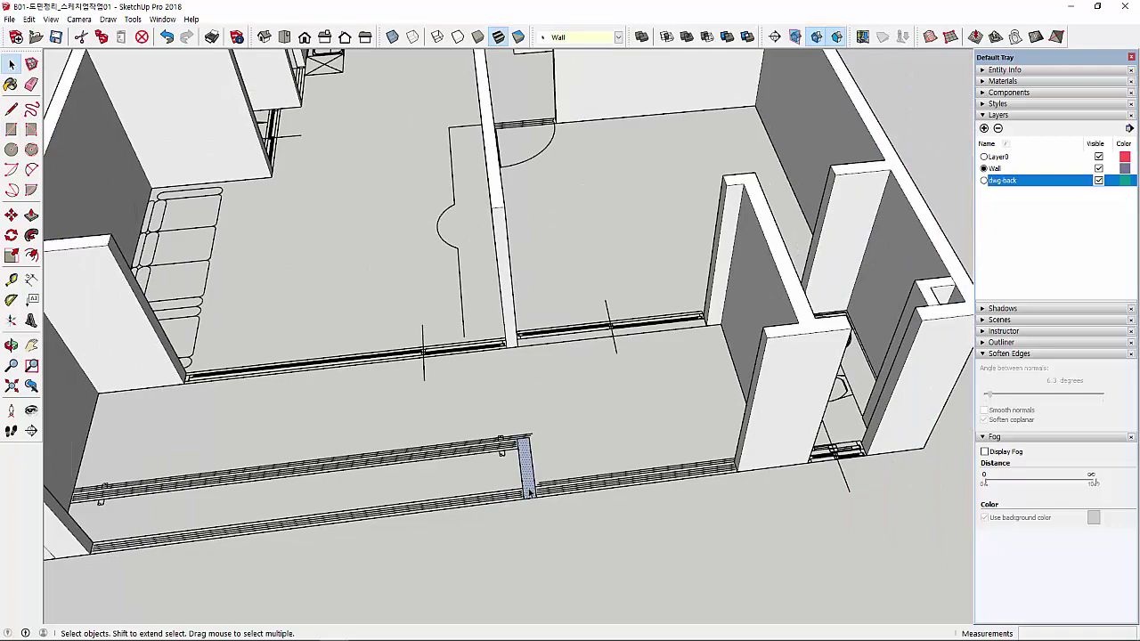
key("p")
left_click(528, 492)
mouse_move(750, 422)
middle_mouse_down()
mouse_move(683, 543)
mouse_move(692, 538)
middle_mouse_up()
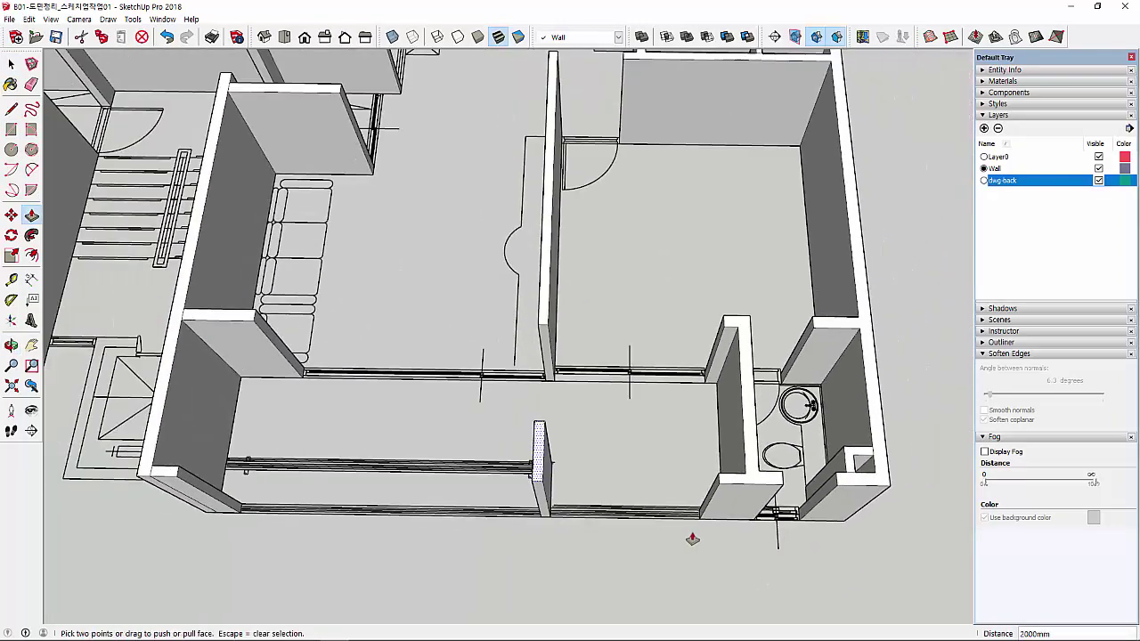
mouse_move(601, 511)
middle_mouse_down()
mouse_move(617, 542)
mouse_move(572, 475)
mouse_move(888, 382)
mouse_move(787, 448)
mouse_move(765, 445)
mouse_move(597, 521)
mouse_move(593, 437)
mouse_move(479, 442)
mouse_move(554, 438)
mouse_move(543, 449)
mouse_move(620, 316)
middle_mouse_up()
scroll(557, 442, "down", 5)
scroll(589, 428, "up", 3)
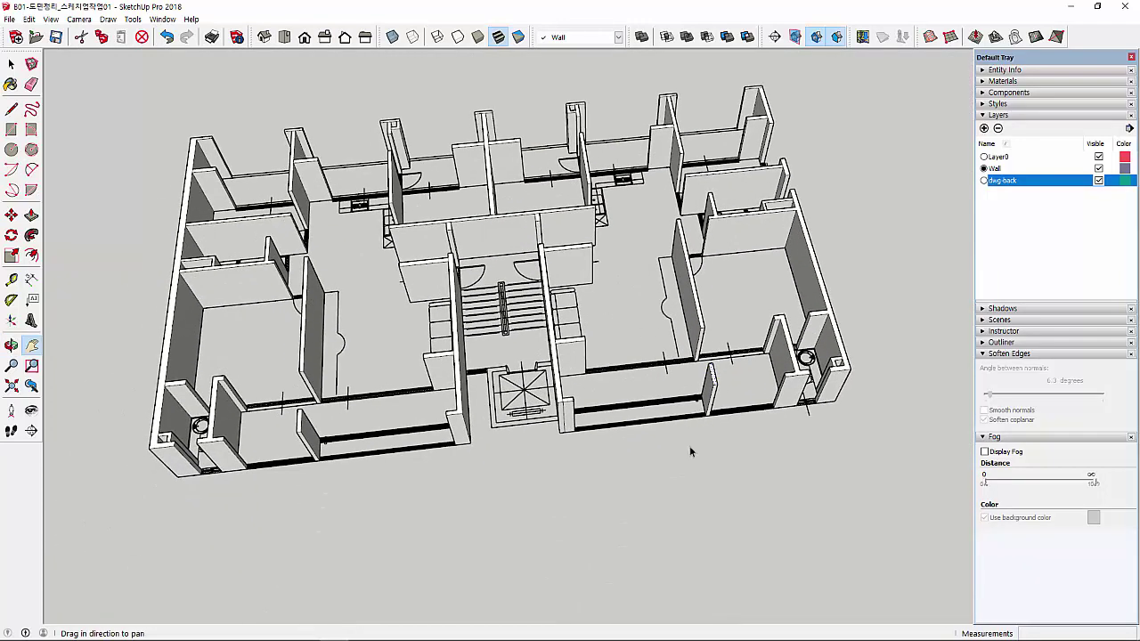
left_click(1098, 180)
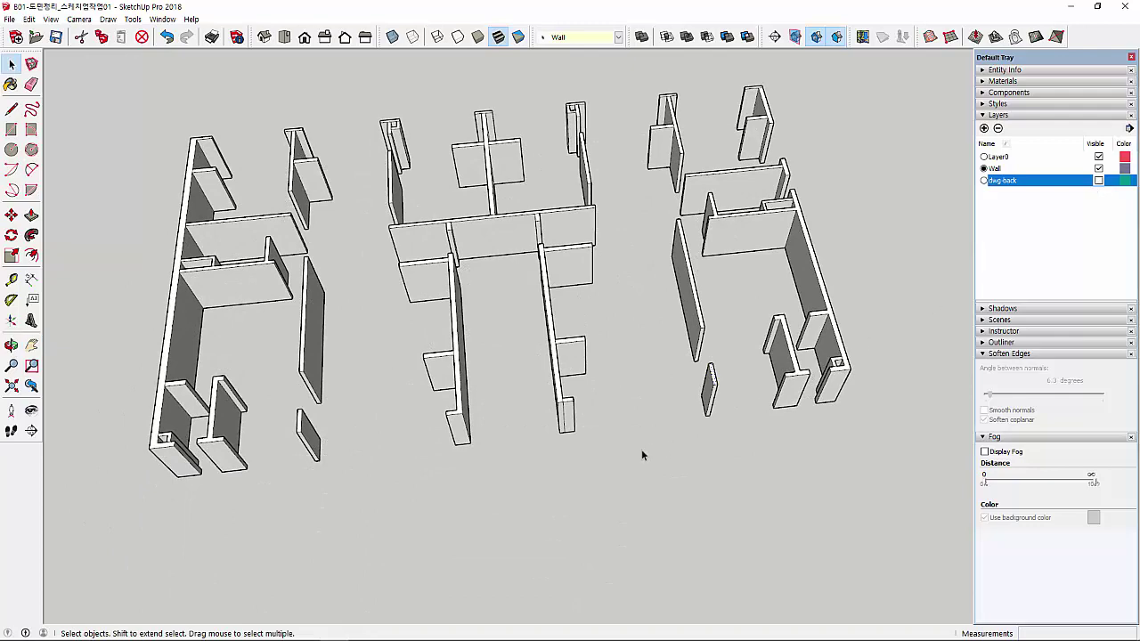
middle_click_drag(642, 453, 629, 485)
key("ctrl+a")
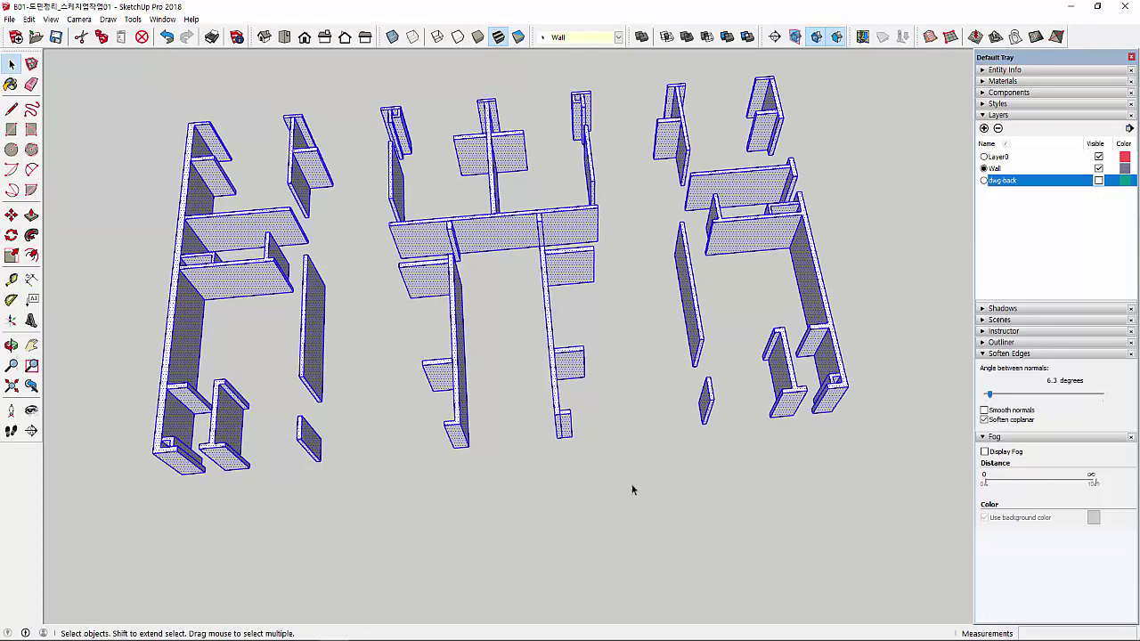
right_click(514, 230)
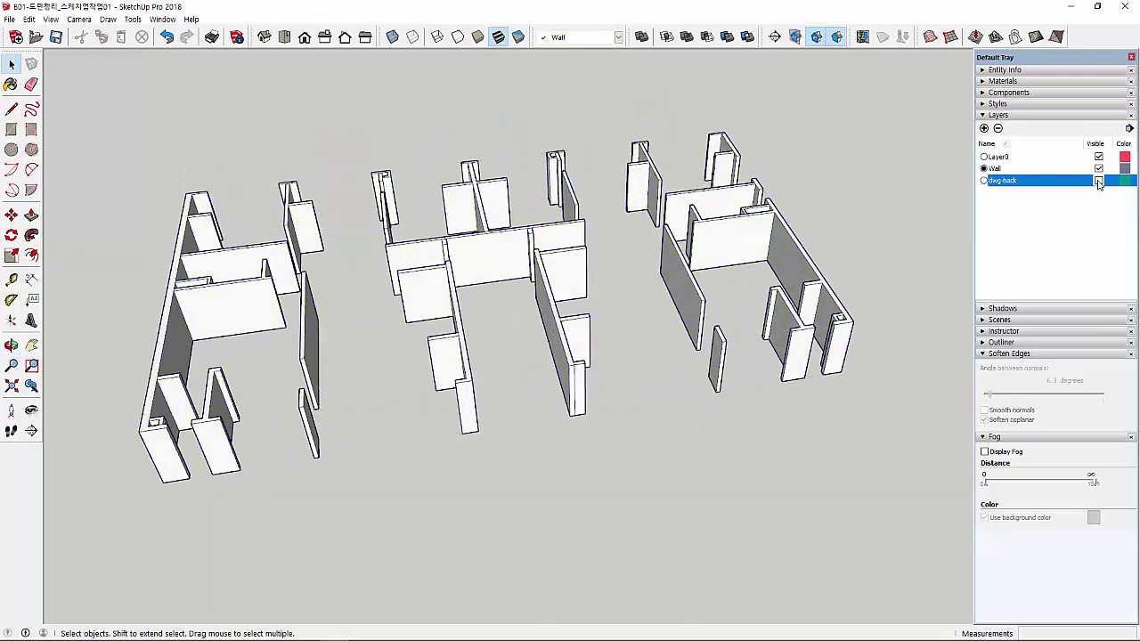
left_click(1099, 182)
middle_click_drag(903, 229, 656, 432)
middle_click_drag(278, 189, 260, 274)
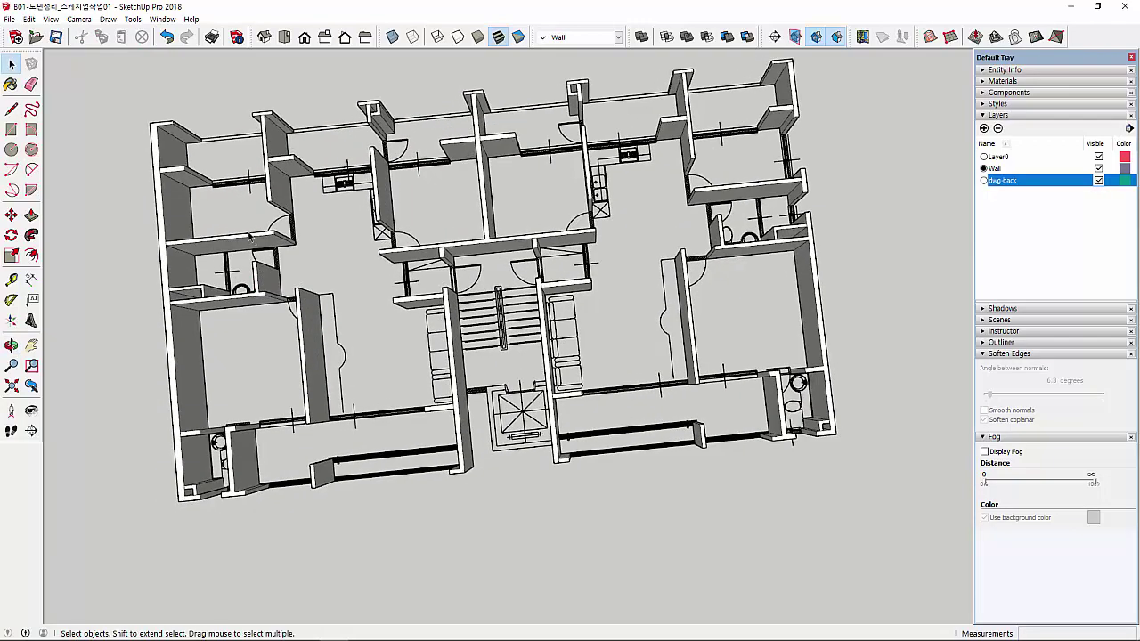